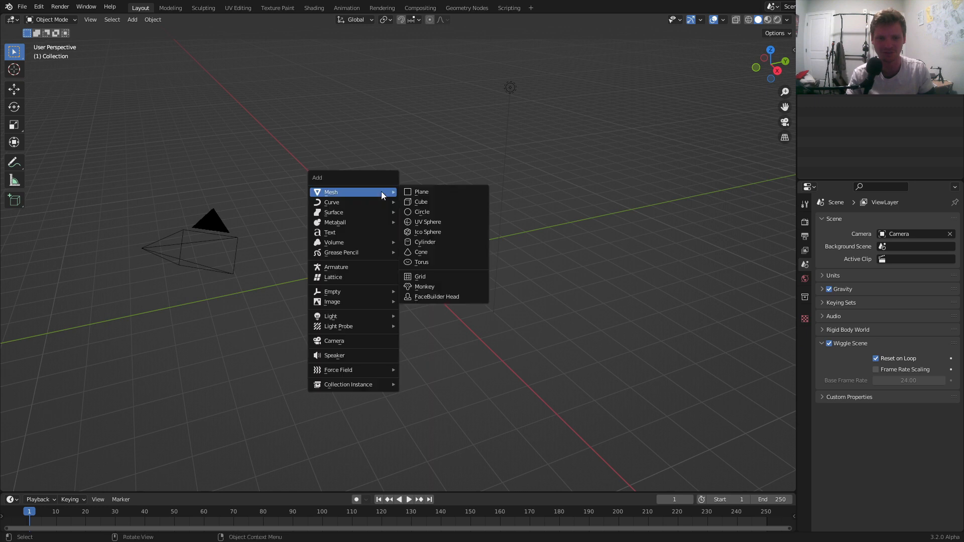
Step: Add a monkey head mesh, give it a level 2 Subdivision modifier and apply the modifier
{"action": "left_click", "coordinate": [435, 285]}
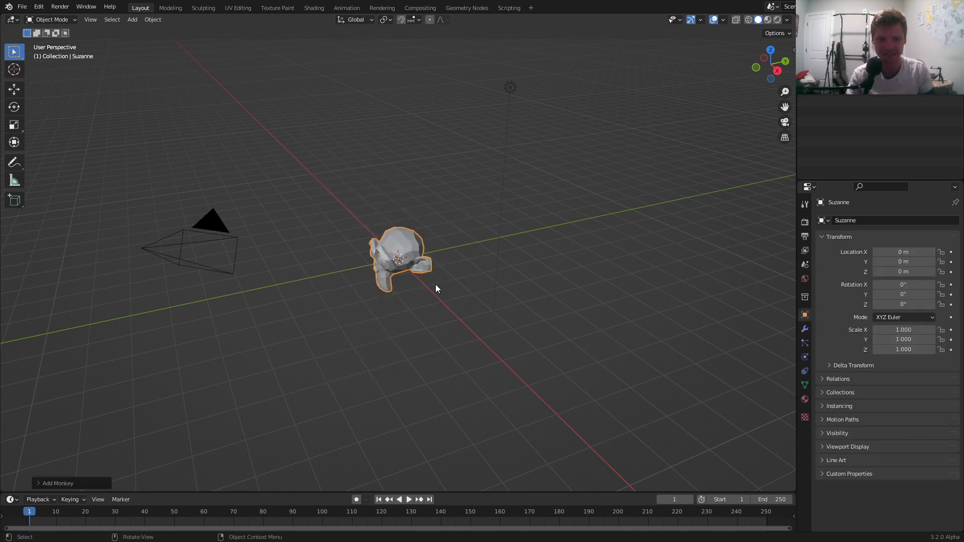
{"action": "middle_click_drag", "start_coordinate": [435, 284], "coordinate": [442, 234], "text": "ctrl"}
{"action": "key", "text": "ctrl+2"}
{"action": "left_click", "coordinate": [805, 329]}
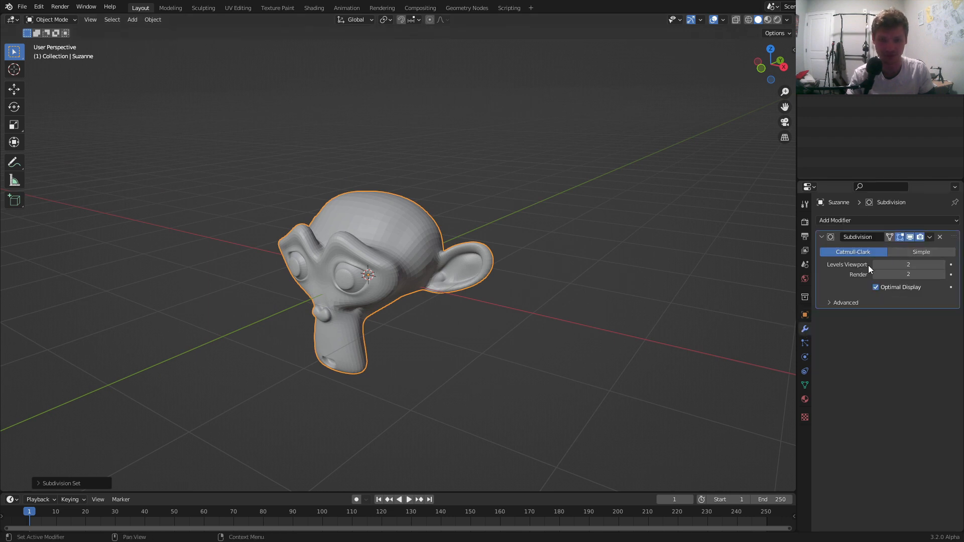
{"action": "key", "text": "ctrl+a"}
Step: Add a plane, raise it along Z above the monkey head and scale up its mesh to extend well beyond the head
{"action": "key", "text": "shift+a"}
{"action": "mouse_move", "coordinate": [392, 158]}
{"action": "left_click", "coordinate": [427, 163]}
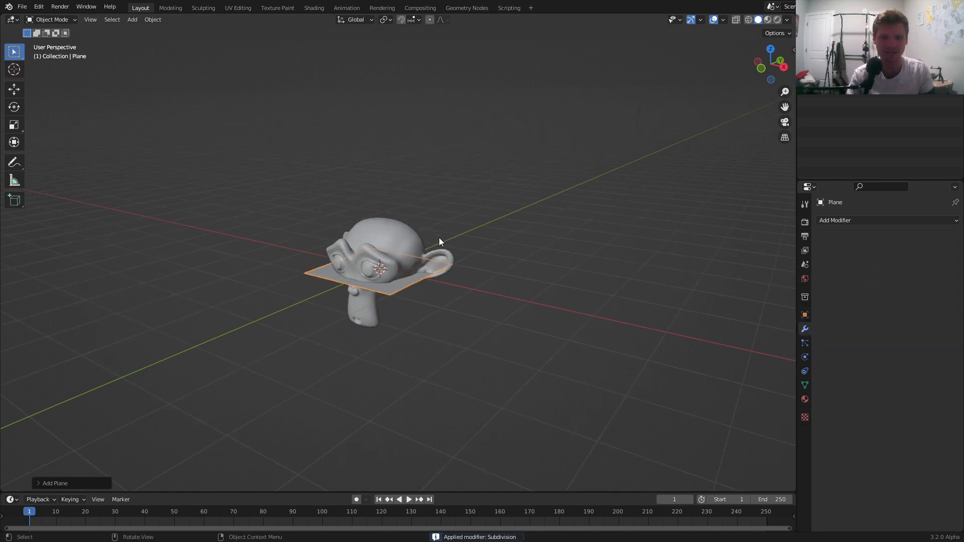
{"action": "key", "text": "g"}
{"action": "key", "text": "z"}
{"action": "left_click", "coordinate": [427, 156]}
{"action": "key", "text": "Tab"}
{"action": "key", "text": "s"}
{"action": "left_click", "coordinate": [478, 152]}
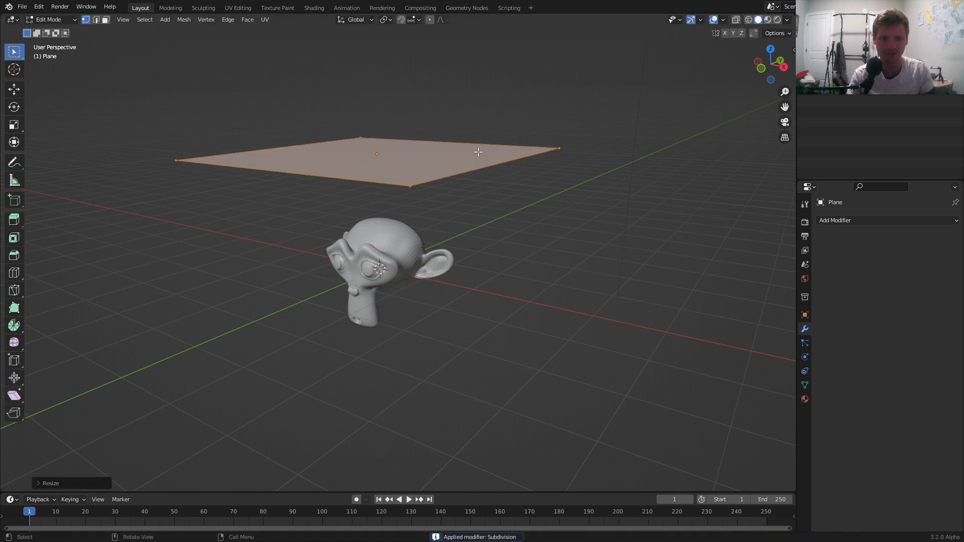
Step: Subdivide the plane repeatedly into a dense grid and return to Object Mode
{"action": "right_click", "coordinate": [457, 149]}
{"action": "left_click", "coordinate": [457, 149]}
{"action": "right_click", "coordinate": [457, 150]}
{"action": "left_click", "coordinate": [457, 149]}
{"action": "right_click", "coordinate": [457, 149]}
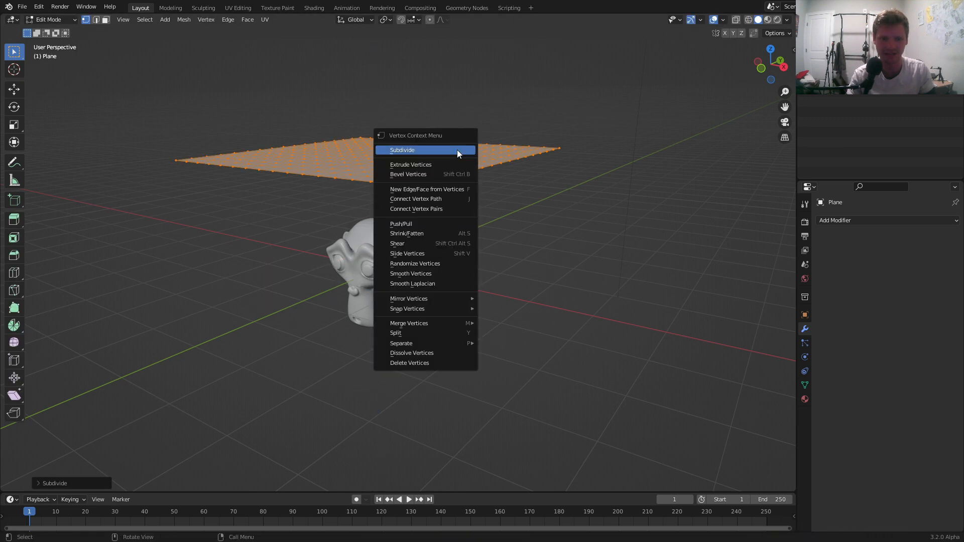
{"action": "left_click", "coordinate": [457, 150]}
{"action": "middle_click_drag", "start_coordinate": [442, 153], "coordinate": [407, 164]}
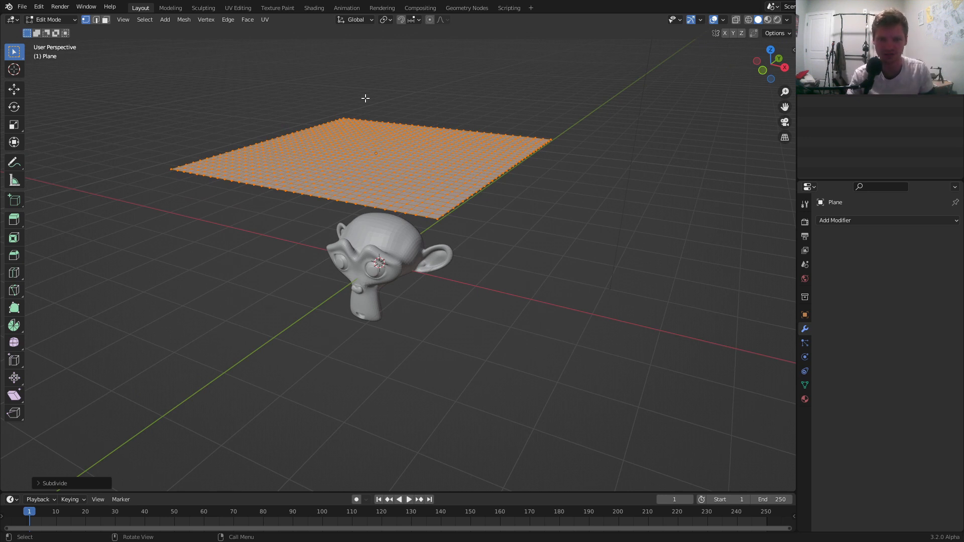
{"action": "key", "text": "Tab"}
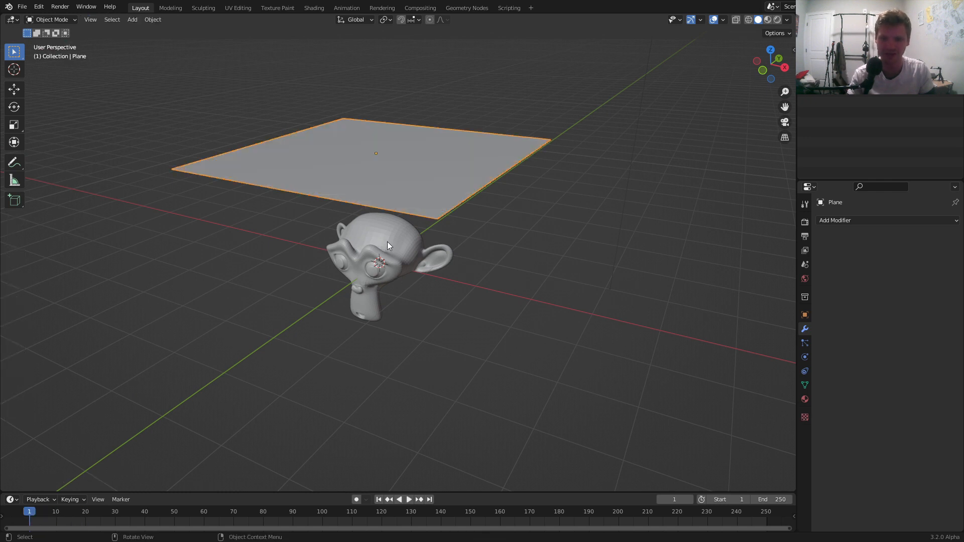
Step: Give the plane Cloth physics and the monkey head Collision physics
{"action": "left_click", "coordinate": [804, 357]}
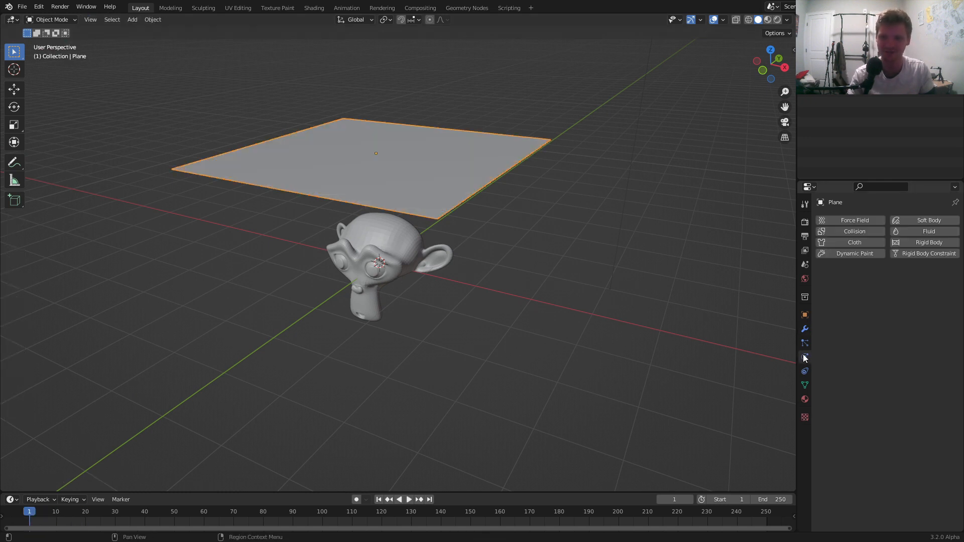
{"action": "left_click", "coordinate": [860, 244]}
{"action": "left_click", "coordinate": [414, 265]}
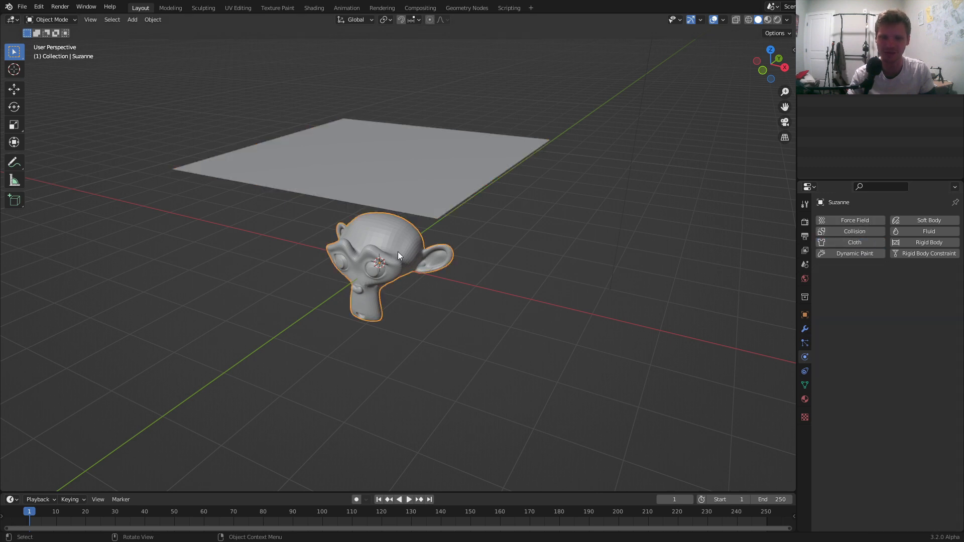
{"action": "left_click", "coordinate": [846, 231]}
Step: Run the simulation until the cloth drapes over the monkey head, and add a level 2 Subdivision modifier to the cloth
{"action": "key", "text": "space"}
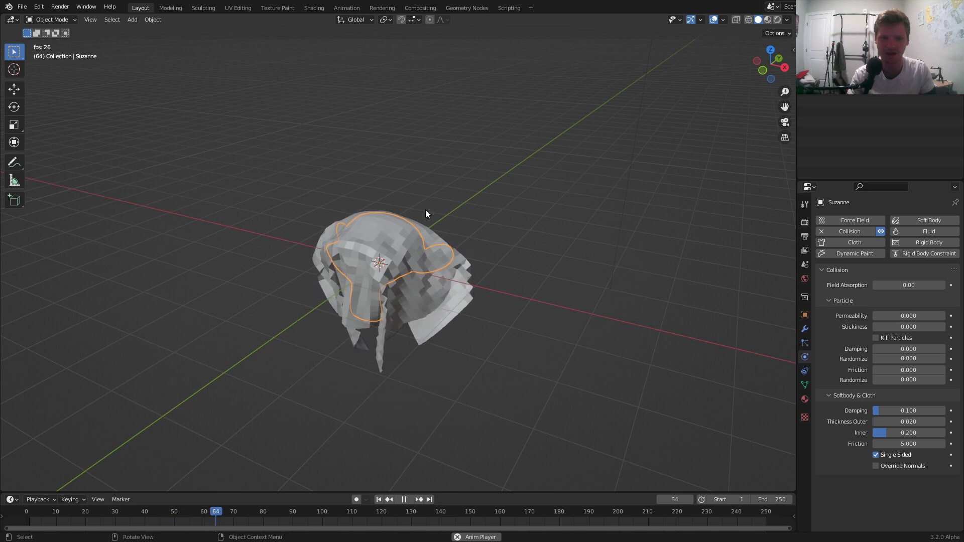
{"action": "key", "text": "space"}
{"action": "left_click", "coordinate": [409, 306]}
{"action": "scroll", "coordinate": [420, 314], "scroll_direction": "up", "scroll_amount": 3}
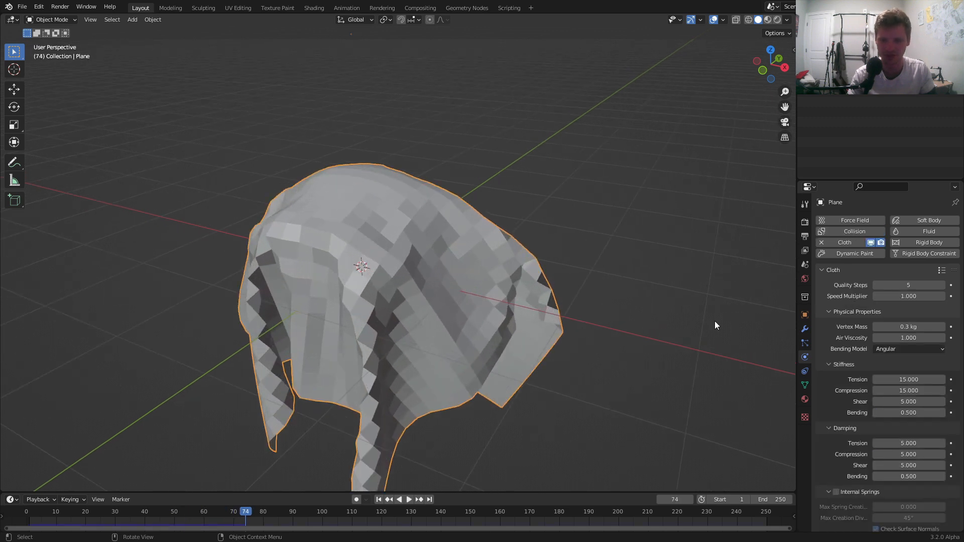
{"action": "left_click", "coordinate": [804, 329]}
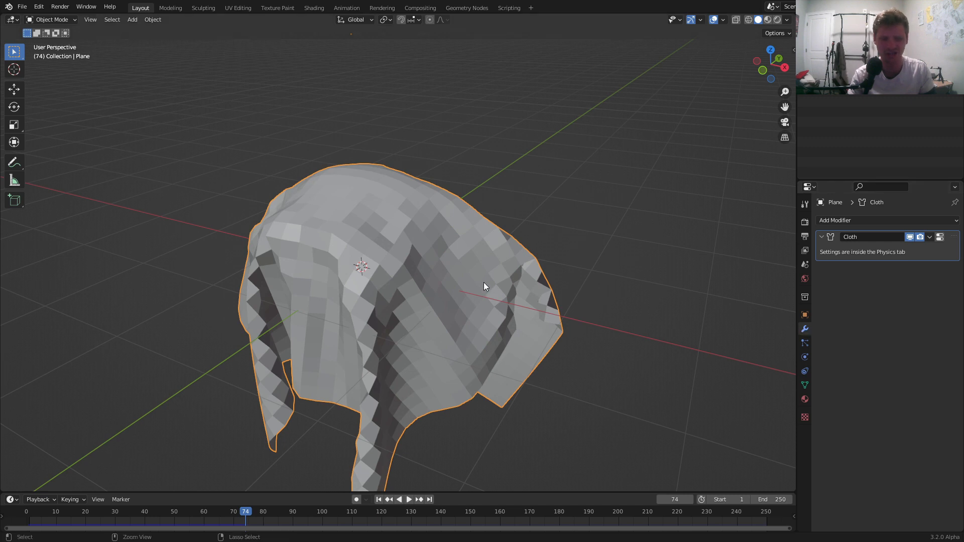
{"action": "key", "text": "ctrl+2"}
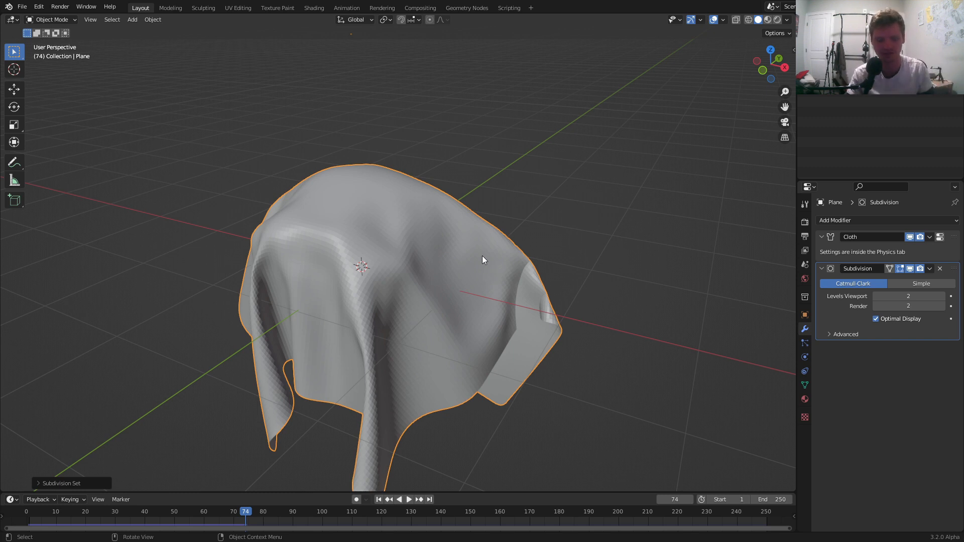
Step: Replay the cloth simulation from the start frame and stop it at frame 77
{"action": "key", "text": "shift+Left"}
{"action": "key", "text": "space"}
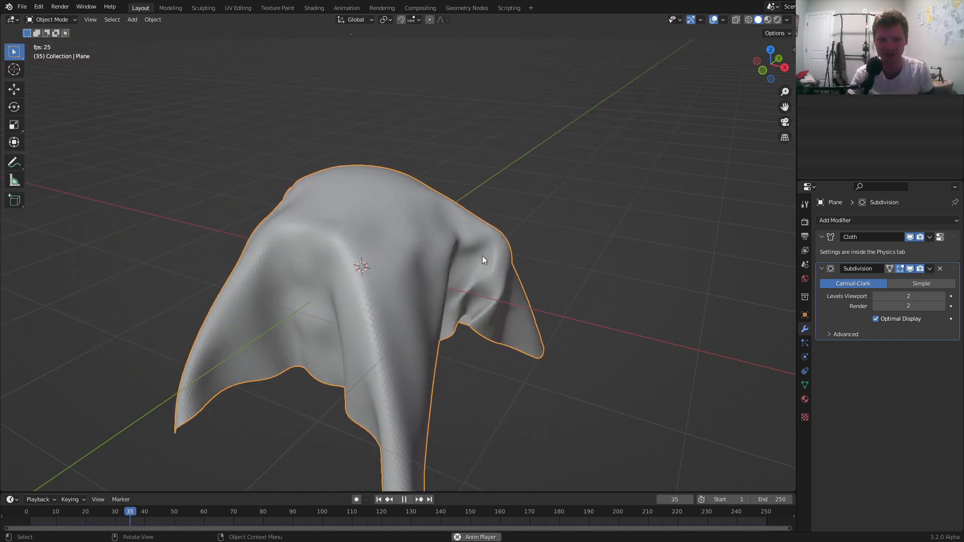
{"action": "key", "text": "space"}
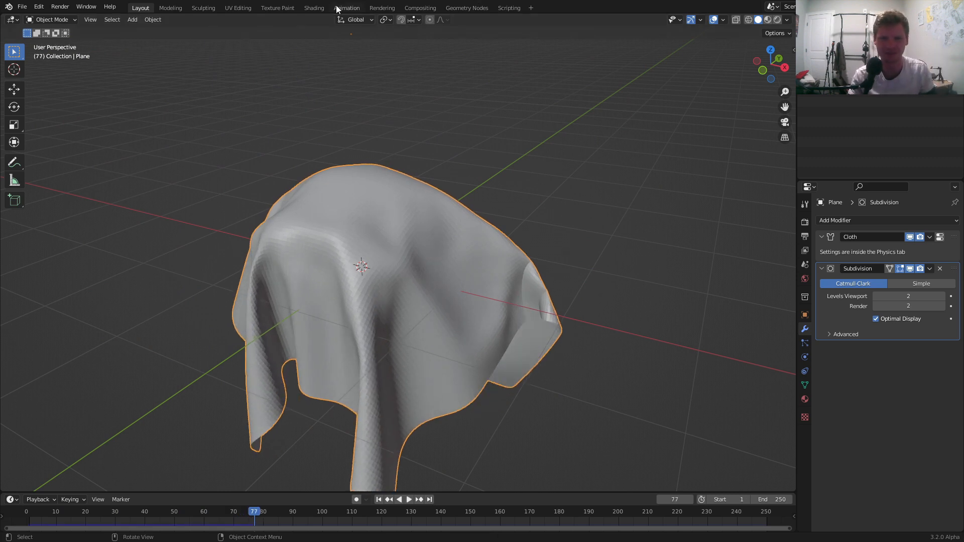
Step: Create a new material for the cloth in the Shading workspace and display the viewport in rendered shading
{"action": "left_click", "coordinate": [317, 8]}
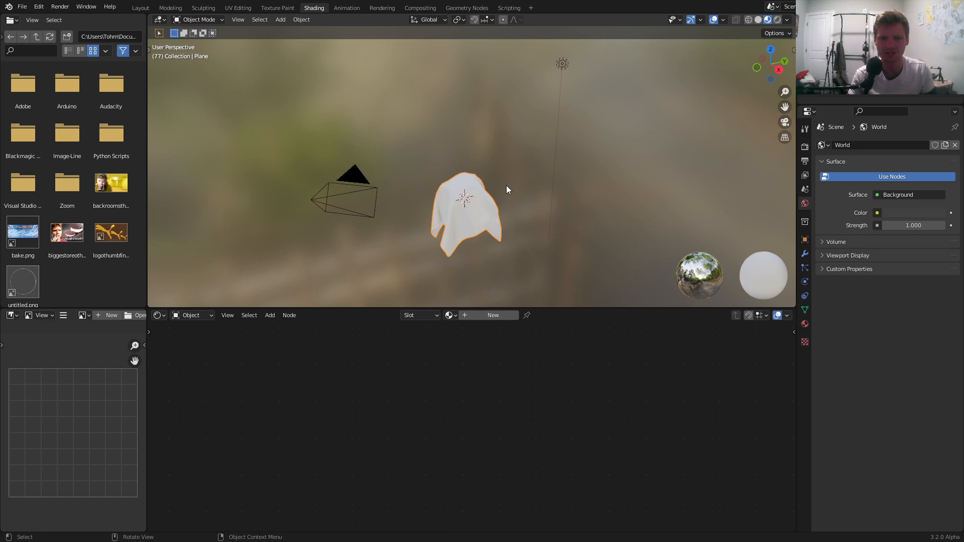
{"action": "left_click", "coordinate": [498, 312]}
{"action": "scroll", "coordinate": [504, 197], "scroll_direction": "up", "scroll_amount": 3}
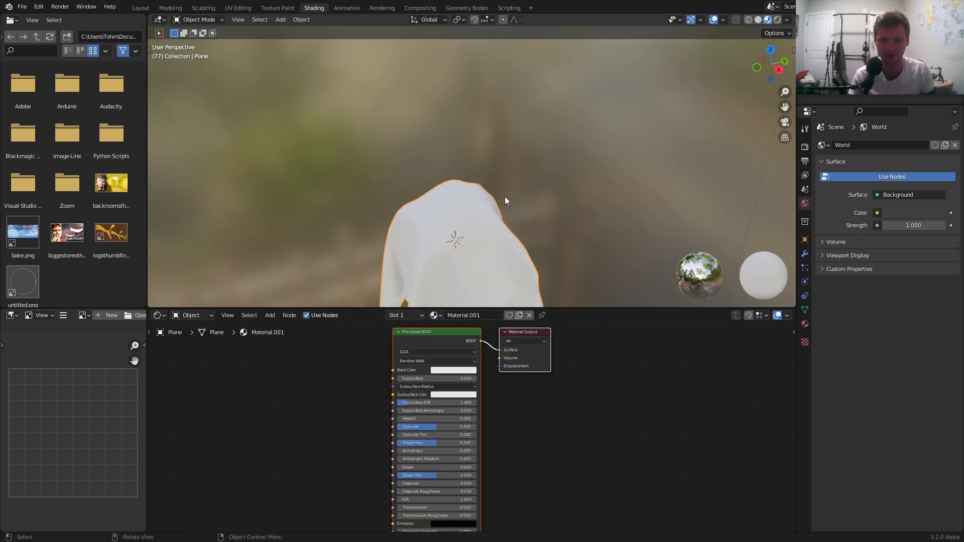
{"action": "left_click", "coordinate": [778, 19]}
{"action": "scroll", "coordinate": [545, 198], "scroll_direction": "down", "scroll_amount": 3}
{"action": "mouse_move", "coordinate": [478, 180]}
{"action": "middle_mouse_down"}
{"action": "mouse_move", "coordinate": [490, 155]}
{"action": "mouse_move", "coordinate": [510, 153]}
{"action": "middle_mouse_up"}
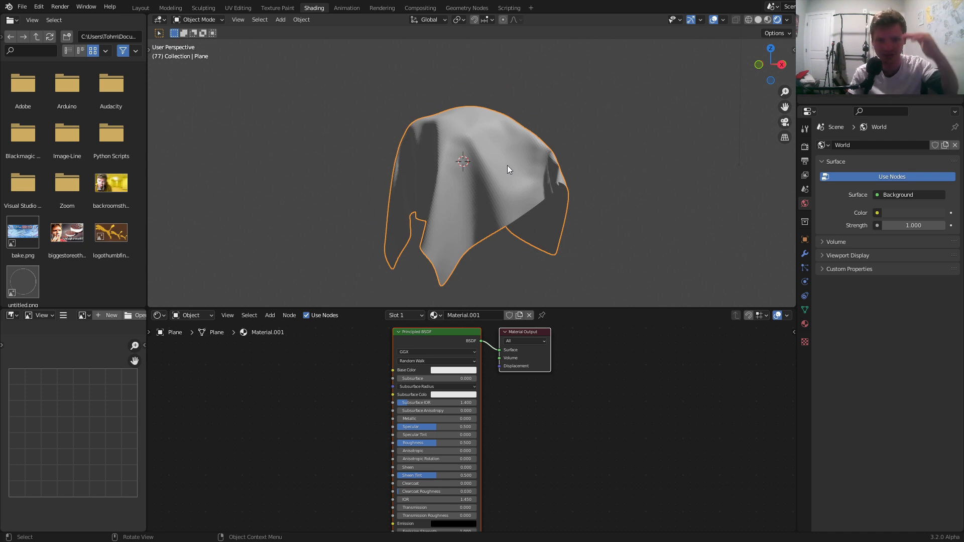
Step: Set the scene's render engine to Cycles
{"action": "left_click", "coordinate": [805, 146]}
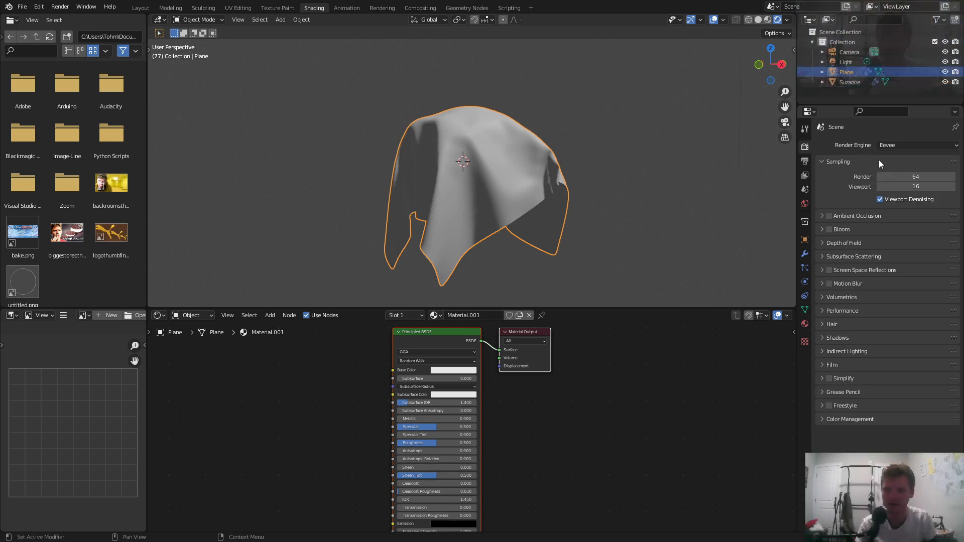
{"action": "left_click", "coordinate": [892, 146]}
{"action": "left_click", "coordinate": [889, 176]}
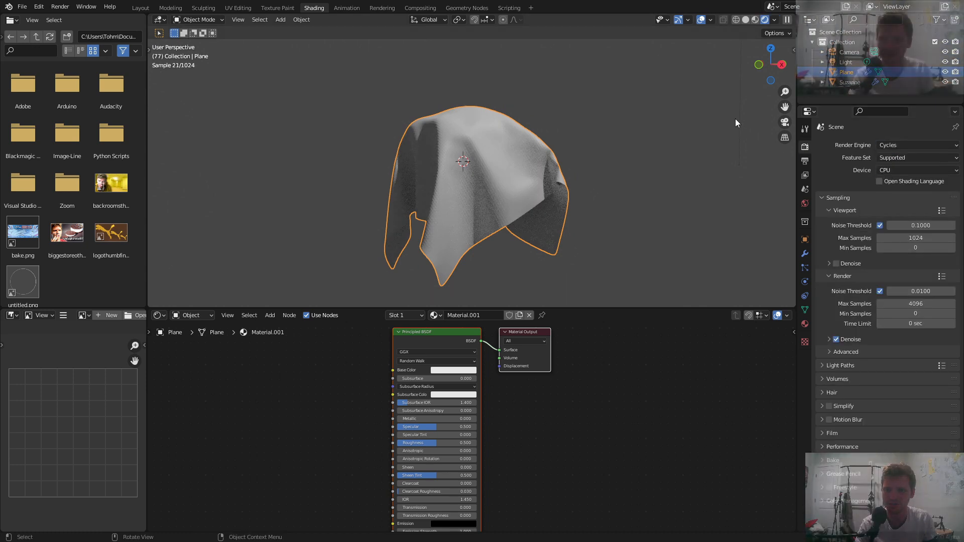
Step: Delete the default light above the cloth
{"action": "scroll", "coordinate": [735, 118], "scroll_direction": "down", "scroll_amount": 4}
{"action": "middle_click_drag", "start_coordinate": [632, 100], "coordinate": [602, 162], "text": "shift"}
{"action": "left_click_drag", "start_coordinate": [510, 76], "coordinate": [577, 35]}
{"action": "key", "text": "Delete"}
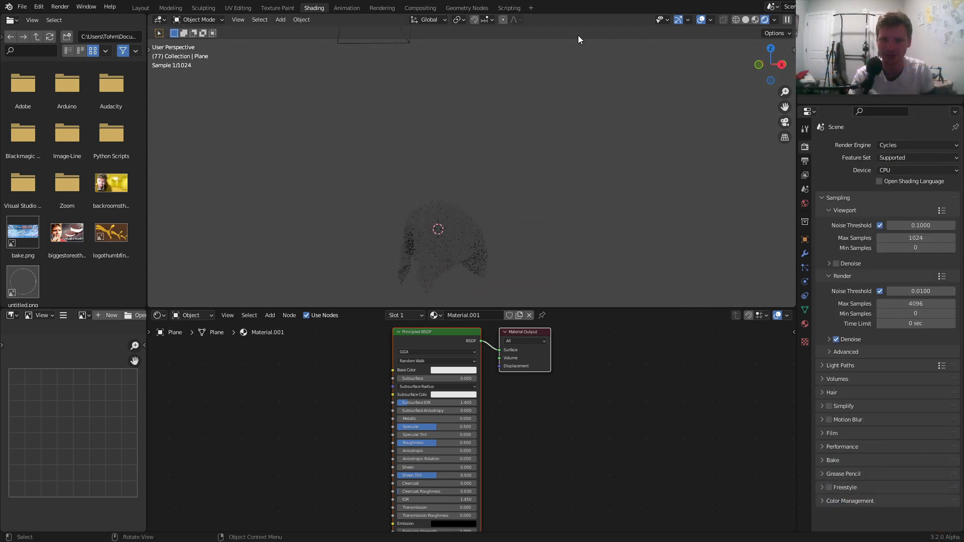
{"action": "scroll", "coordinate": [446, 173], "scroll_direction": "up", "scroll_amount": 4}
{"action": "middle_click_drag", "start_coordinate": [442, 246], "coordinate": [507, 102], "text": "shift"}
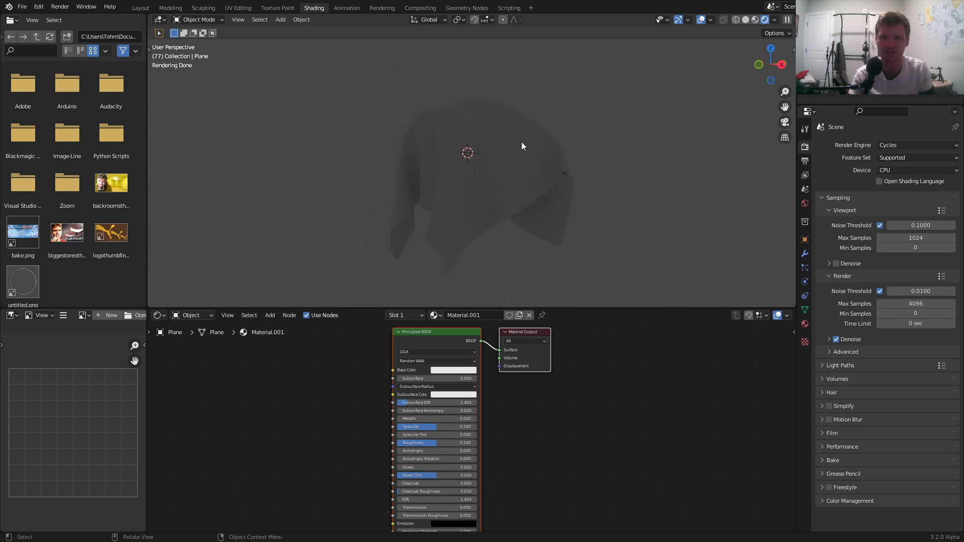
Step: Set the Cycles render device to GPU Compute
{"action": "left_click", "coordinate": [891, 169]}
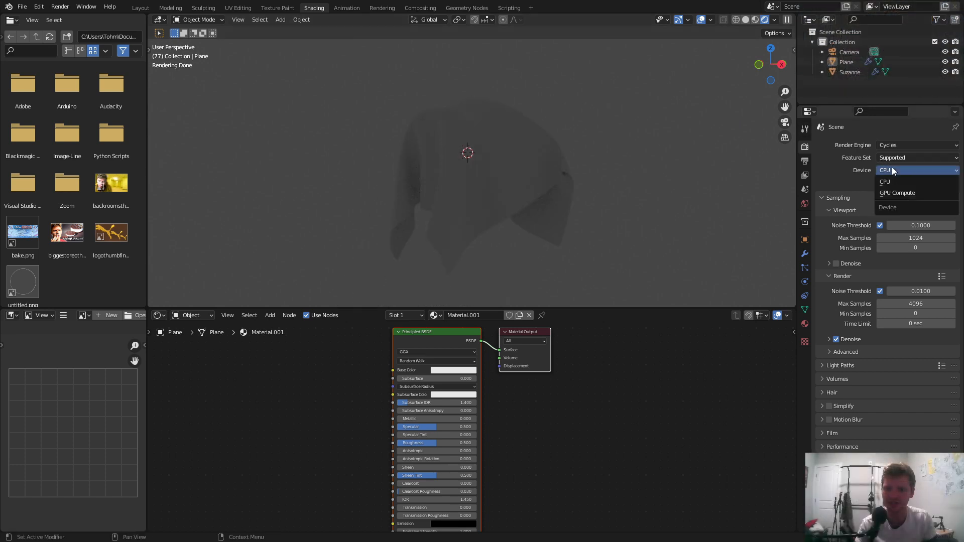
{"action": "left_click", "coordinate": [896, 195]}
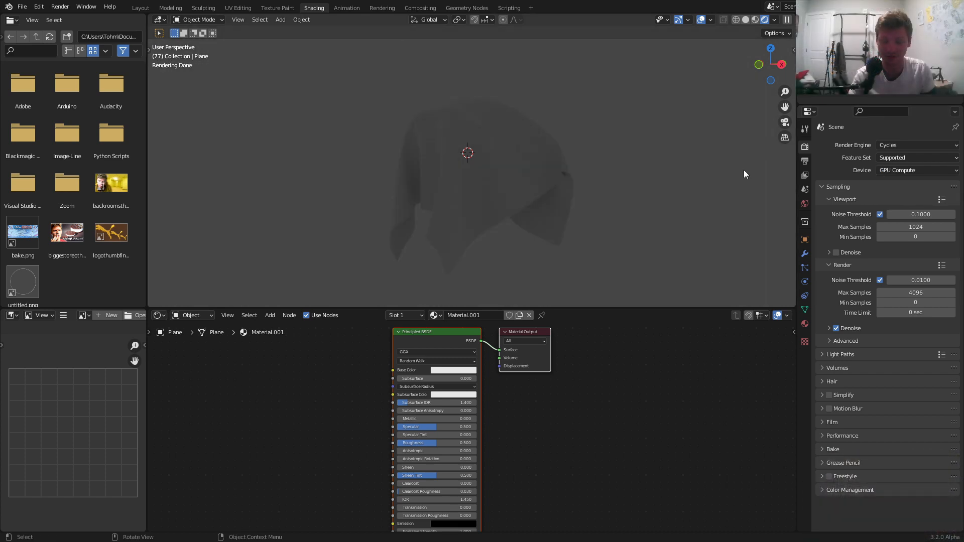
Step: Use an Environment Texture for the world color and load leadenhall_market_2k.hdr from the HDRIs folder
{"action": "left_click", "coordinate": [805, 203]}
{"action": "left_click", "coordinate": [877, 208]}
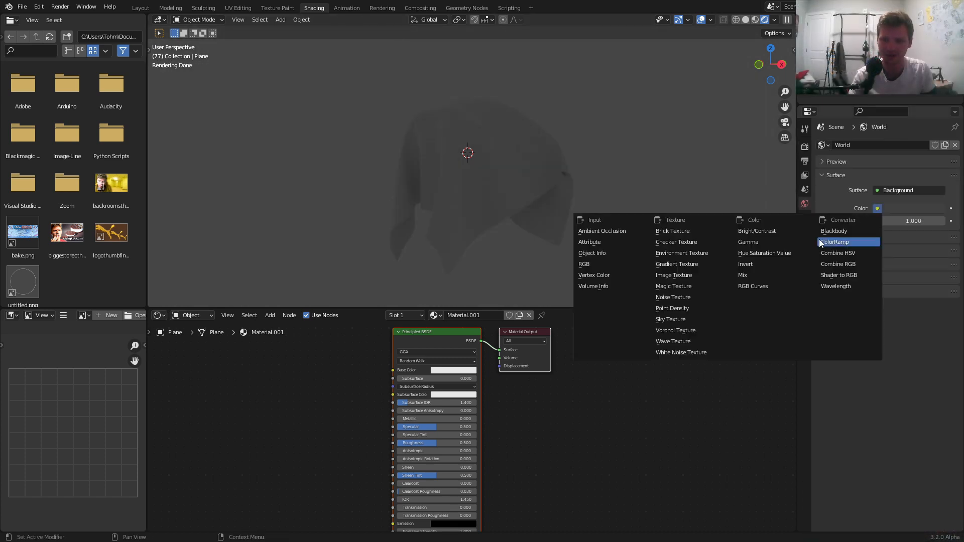
{"action": "left_click", "coordinate": [682, 253]}
{"action": "left_click", "coordinate": [923, 221]}
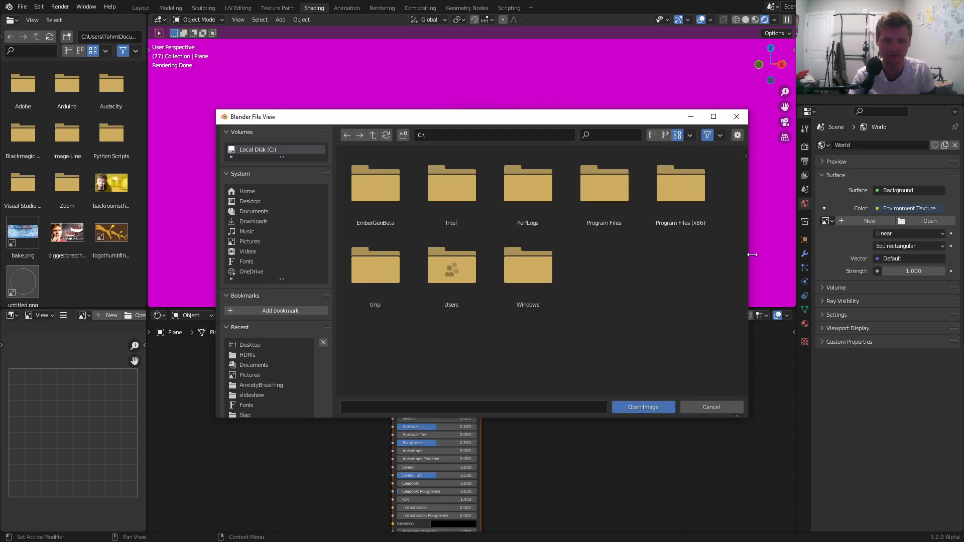
{"action": "left_click", "coordinate": [260, 344]}
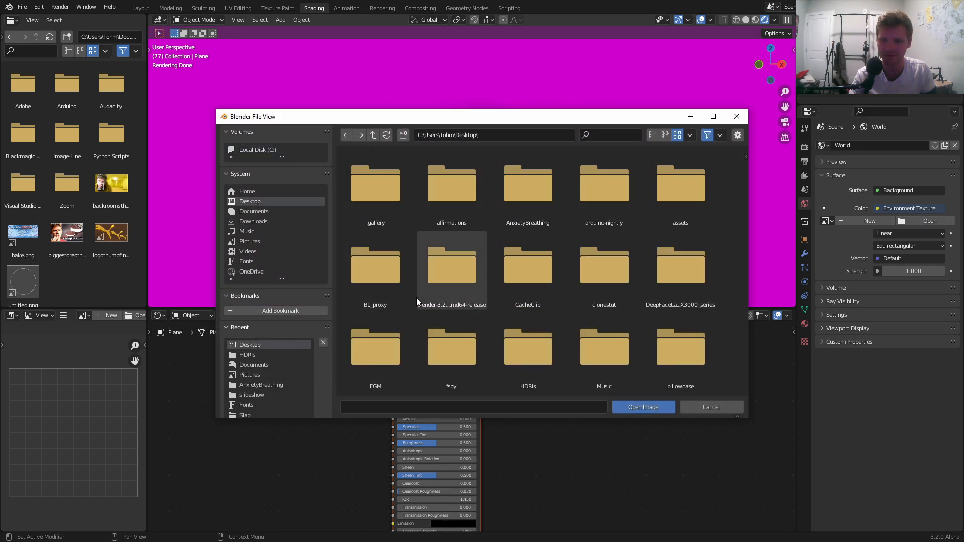
{"action": "scroll", "coordinate": [417, 297], "scroll_direction": "down", "scroll_amount": 3}
{"action": "left_click", "coordinate": [269, 357]}
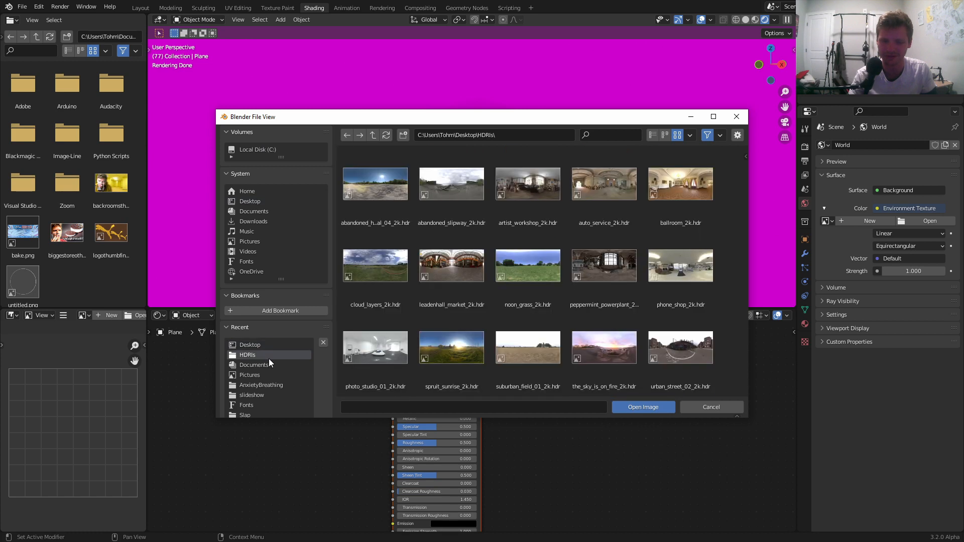
{"action": "left_click", "coordinate": [454, 265]}
{"action": "double_click", "coordinate": [454, 263]}
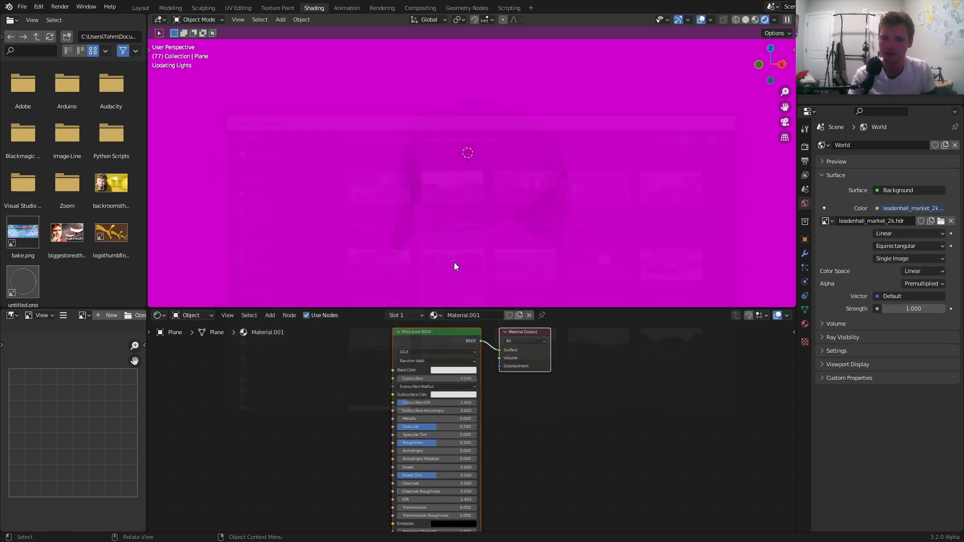
{"action": "middle_click_drag", "start_coordinate": [519, 161], "coordinate": [582, 172]}
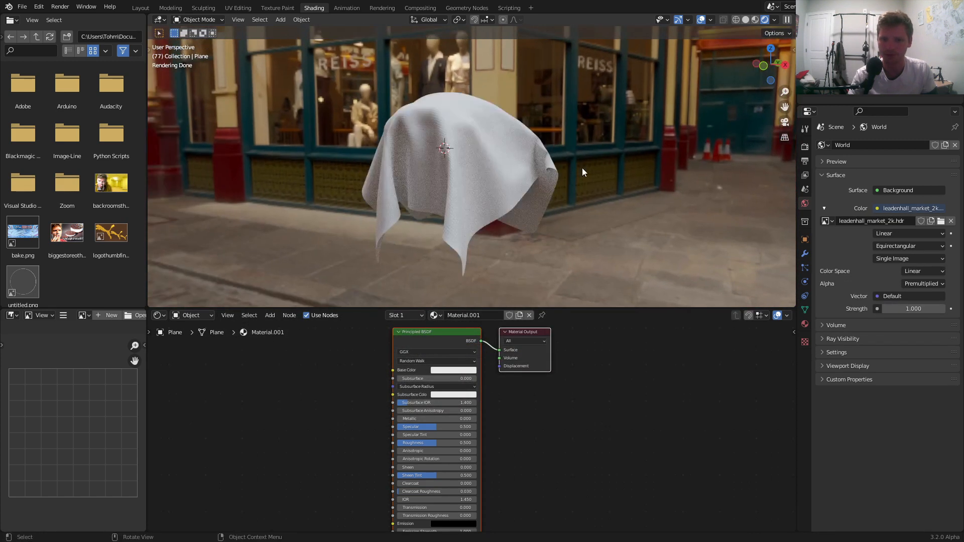
Step: Make the render background transparent in the Film settings
{"action": "left_click", "coordinate": [805, 148]}
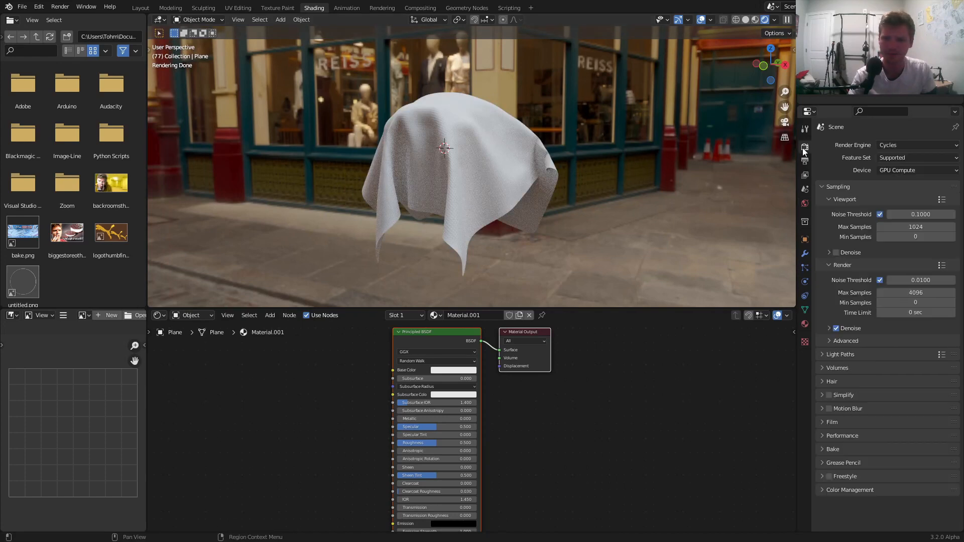
{"action": "left_click", "coordinate": [832, 423]}
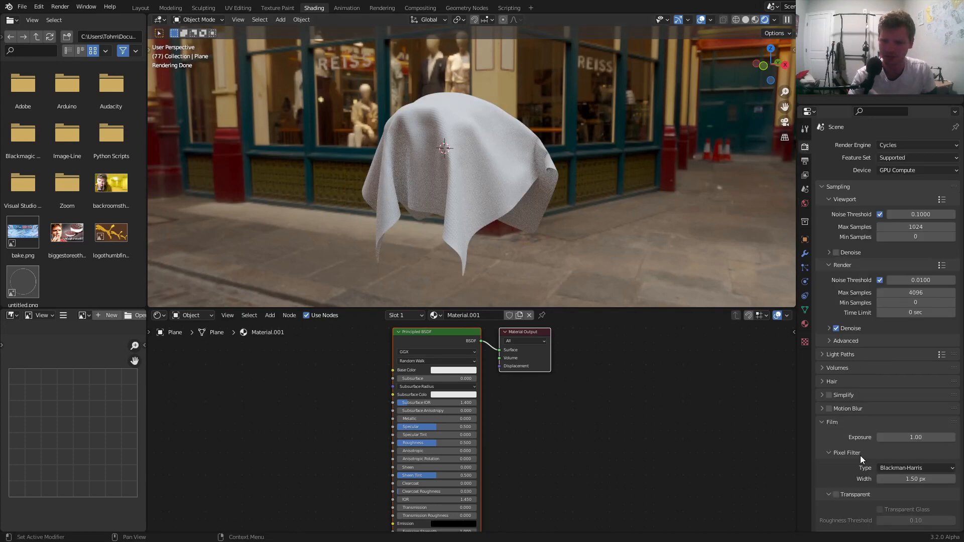
{"action": "left_click", "coordinate": [836, 495]}
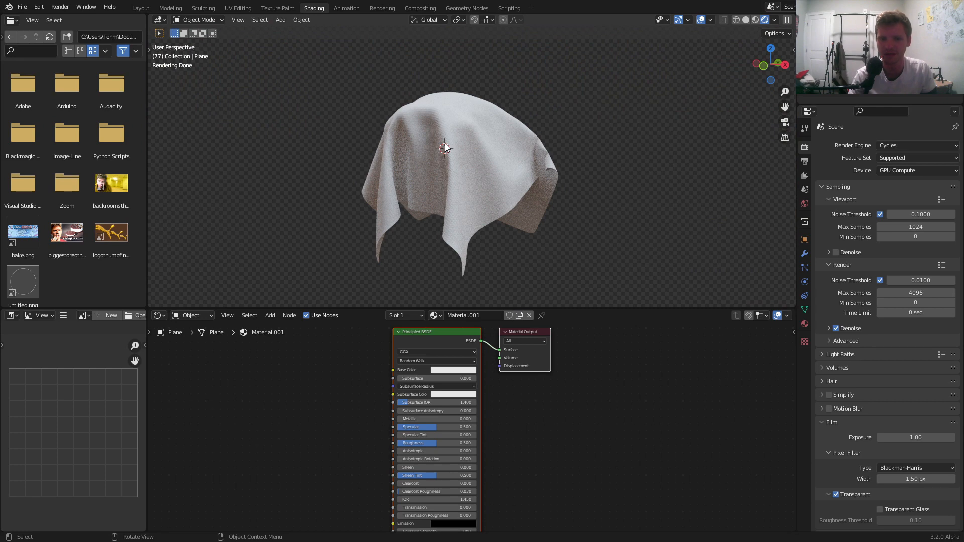
Step: Select the cloth and delete the Principled BSDF node from its material
{"action": "mouse_move", "coordinate": [445, 147]}
{"action": "middle_mouse_down"}
{"action": "mouse_move", "coordinate": [487, 141]}
{"action": "mouse_move", "coordinate": [458, 154]}
{"action": "middle_mouse_up"}
{"action": "left_click", "coordinate": [486, 149]}
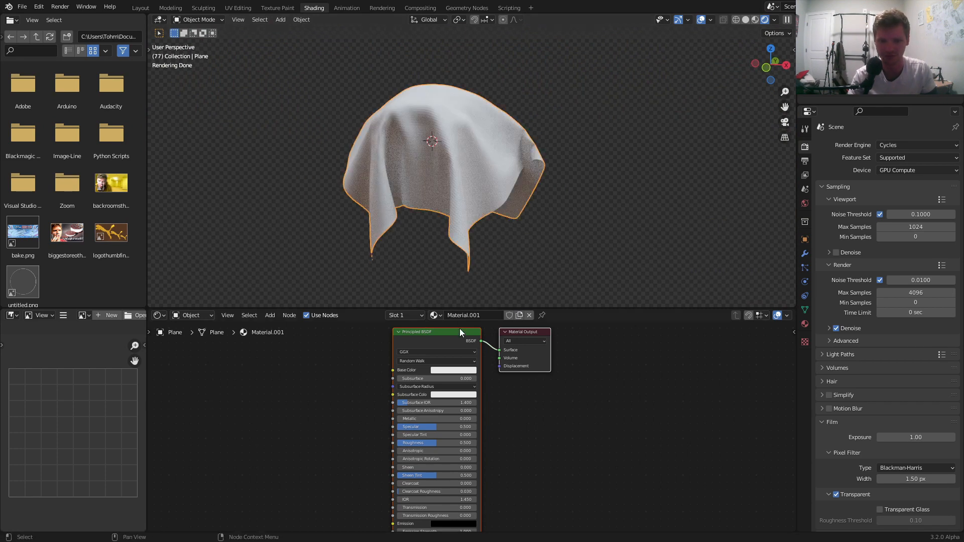
{"action": "left_click", "coordinate": [430, 342]}
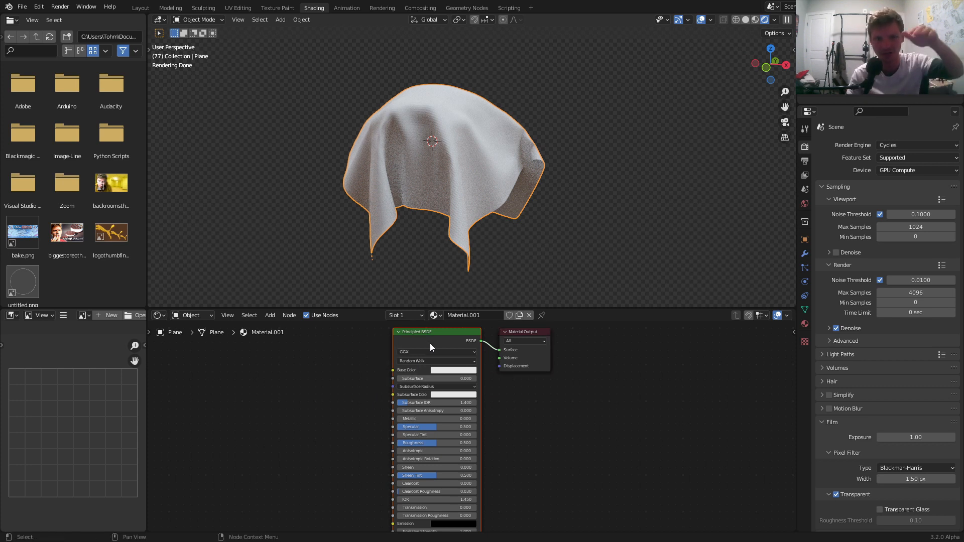
{"action": "key", "text": "x"}
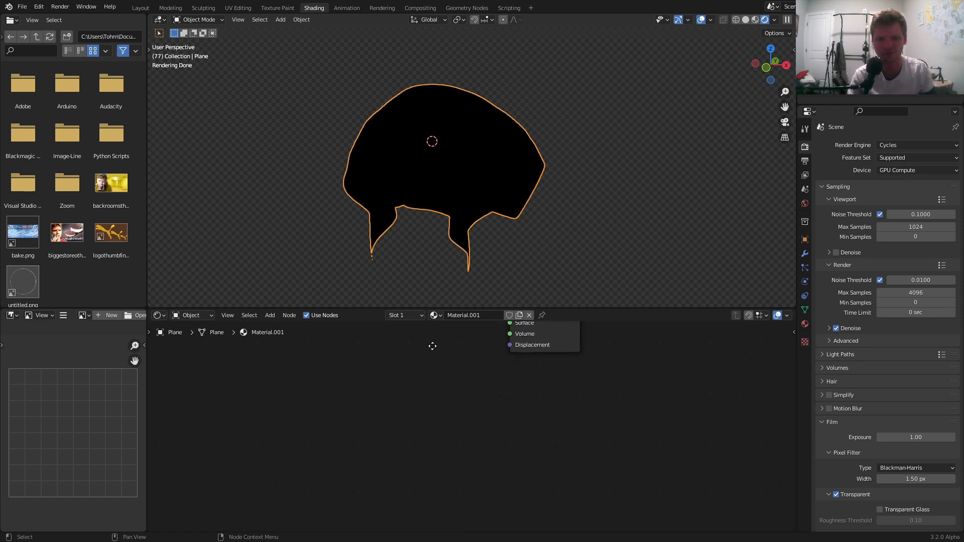
Step: Add a Fresnel node to the cloth material and preview its output on the cloth
{"action": "scroll", "coordinate": [412, 383], "scroll_direction": "up", "scroll_amount": 2}
{"action": "key", "text": "shift+a"}
{"action": "type", "text": "fres"}
{"action": "key", "text": "Return"}
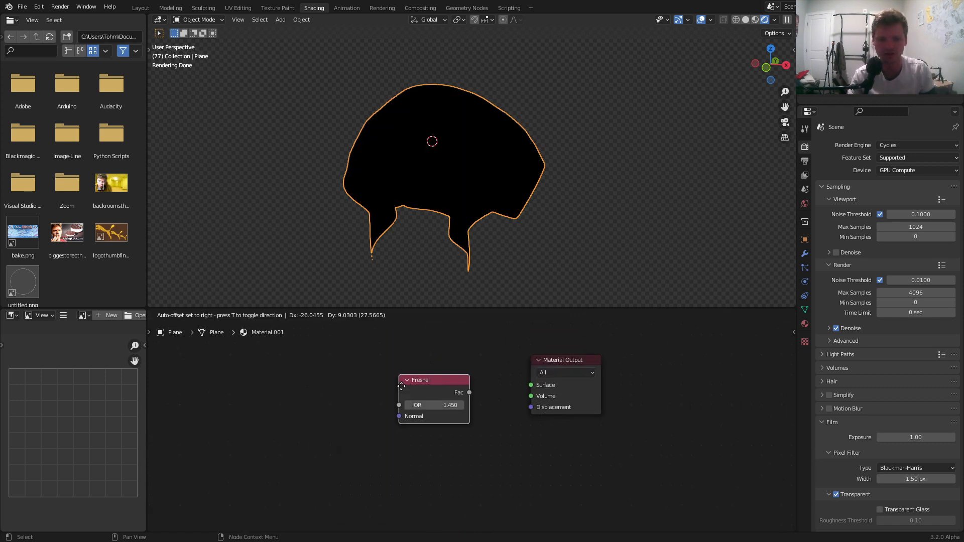
{"action": "left_click", "coordinate": [392, 371]}
{"action": "left_click", "coordinate": [393, 371], "text": "ctrl+shift"}
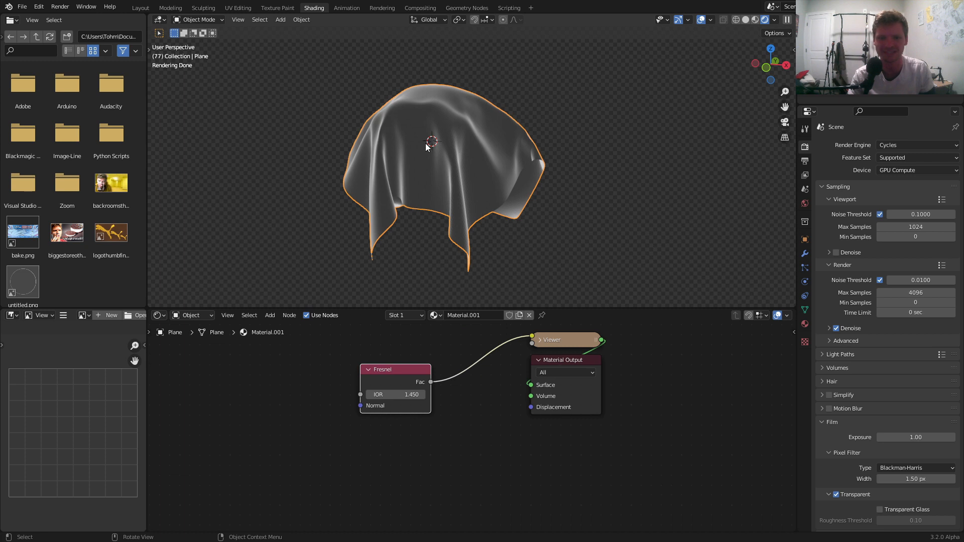
Step: Set the Fresnel node's IOR to 1.090 and inspect the effect on the cloth
{"action": "mouse_move", "coordinate": [426, 146]}
{"action": "middle_mouse_down"}
{"action": "mouse_move", "coordinate": [480, 133]}
{"action": "mouse_move", "coordinate": [427, 112]}
{"action": "mouse_move", "coordinate": [475, 138]}
{"action": "mouse_move", "coordinate": [413, 145]}
{"action": "mouse_move", "coordinate": [434, 157]}
{"action": "middle_mouse_up"}
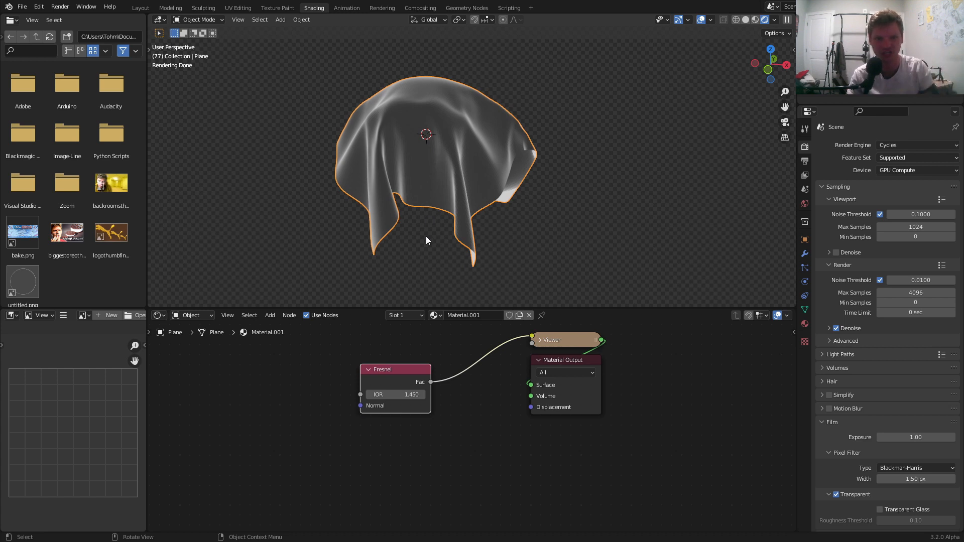
{"action": "mouse_move", "coordinate": [414, 394]}
{"action": "left_mouse_down", "text": "shift"}
{"action": "mouse_move", "coordinate": [427, 394]}
{"action": "mouse_move", "coordinate": [399, 394]}
{"action": "left_mouse_up", "text": "shift"}
{"action": "middle_click_drag", "start_coordinate": [433, 133], "coordinate": [474, 162]}
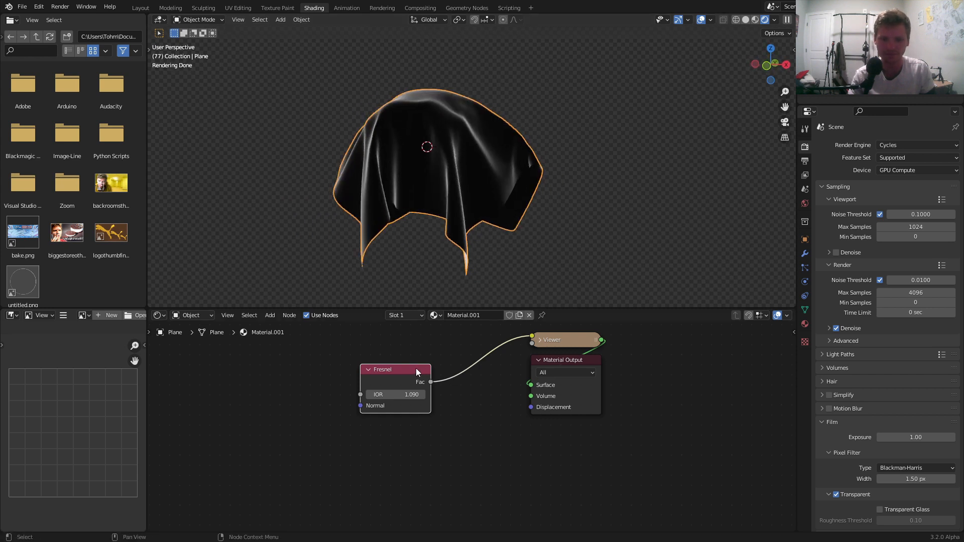
Step: Add a Mix Shader between the Fresnel and Material Output nodes and feed the Fresnel output into its Fac input
{"action": "left_click_drag", "start_coordinate": [416, 372], "coordinate": [316, 373]}
{"action": "key", "text": "shift+a"}
{"action": "type", "text": "mi"}
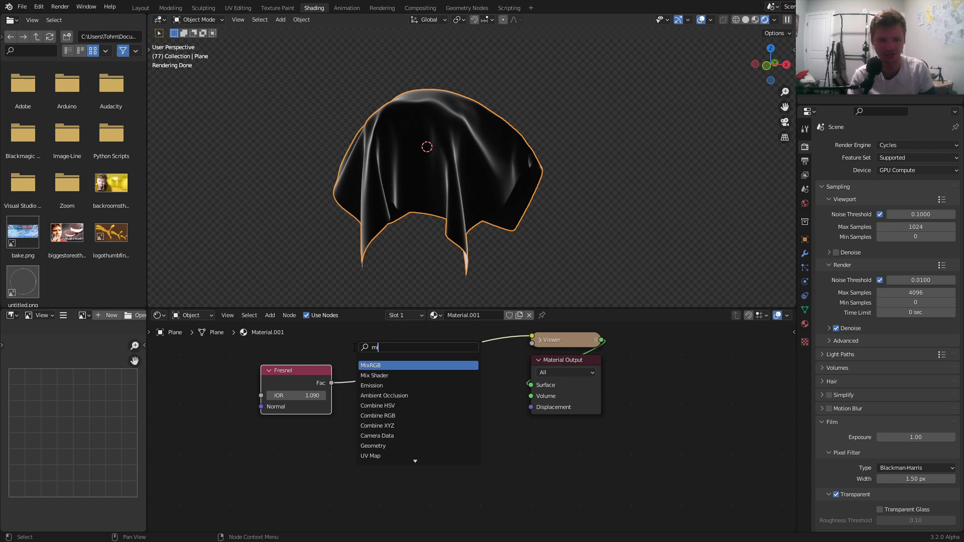
{"action": "left_click", "coordinate": [381, 376]}
{"action": "left_click", "coordinate": [455, 379]}
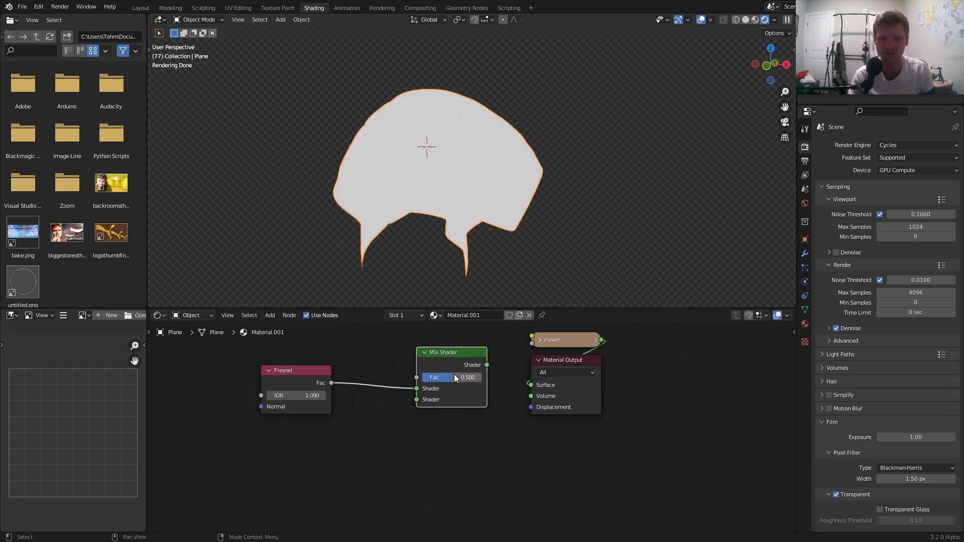
{"action": "left_click_drag", "start_coordinate": [315, 372], "coordinate": [256, 359]}
{"action": "key", "text": "shift+a"}
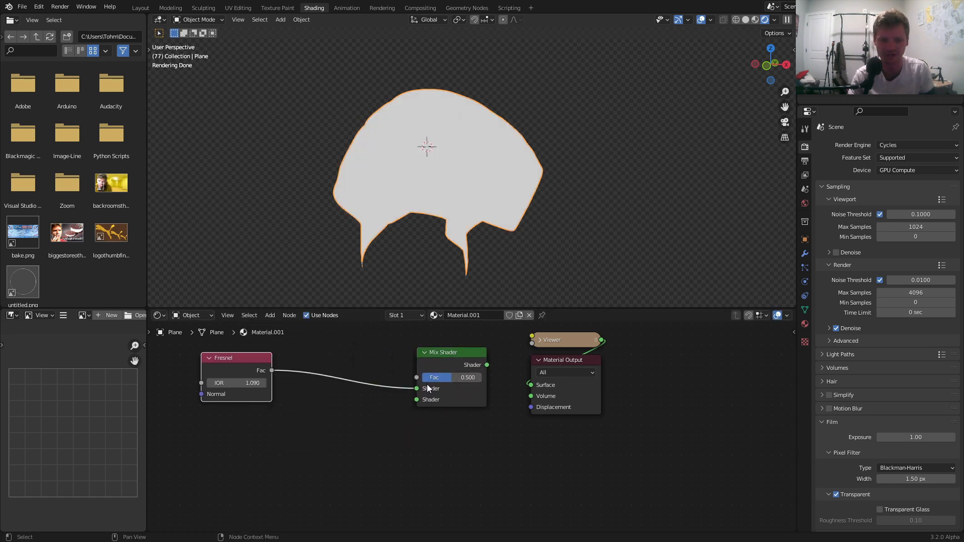
{"action": "left_click_drag", "start_coordinate": [419, 387], "coordinate": [420, 381]}
Step: Add a Holdout node and connect it to the first Shader input of the Mix Shader
{"action": "key", "text": "shift+a"}
{"action": "type", "text": "h"}
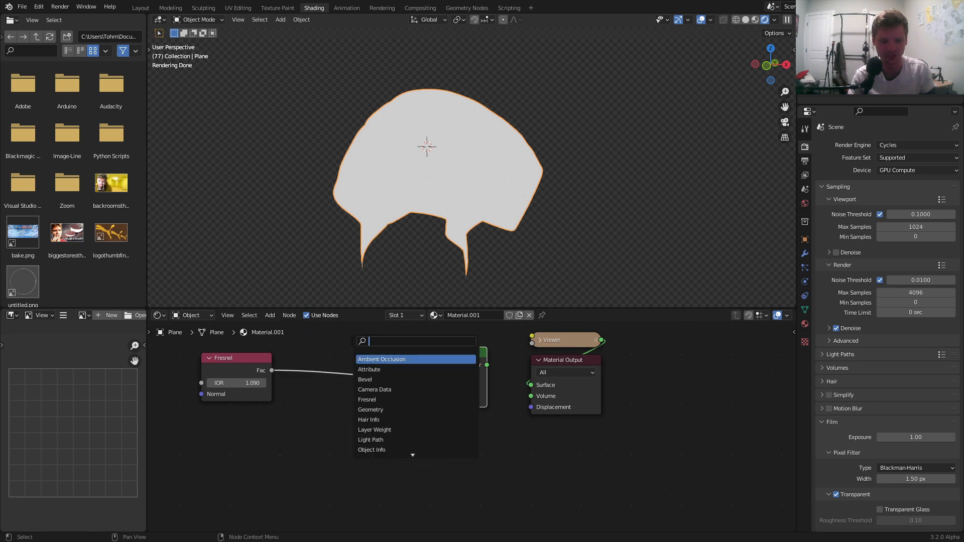
{"action": "type", "text": "ol"}
{"action": "key", "text": "Return"}
{"action": "left_click", "coordinate": [344, 431]}
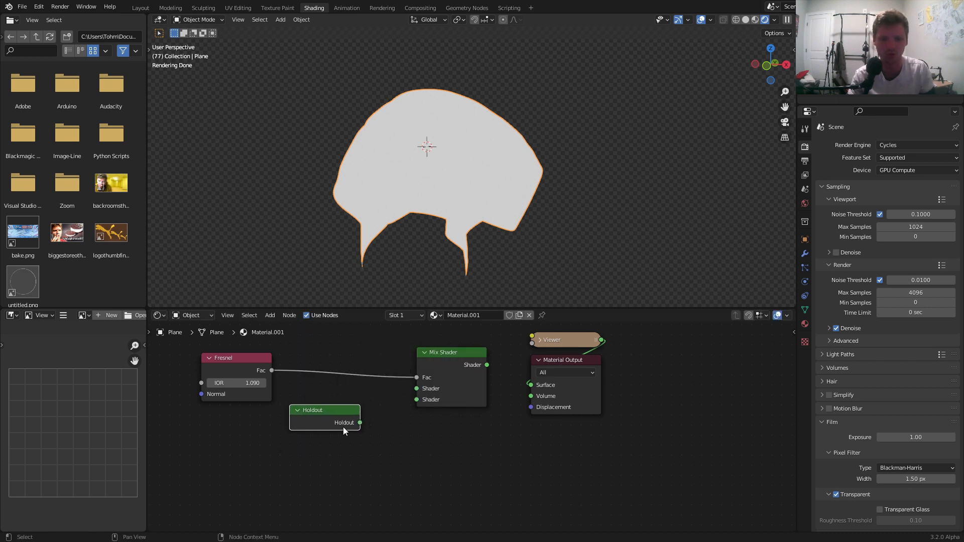
{"action": "left_click_drag", "start_coordinate": [360, 422], "coordinate": [421, 404]}
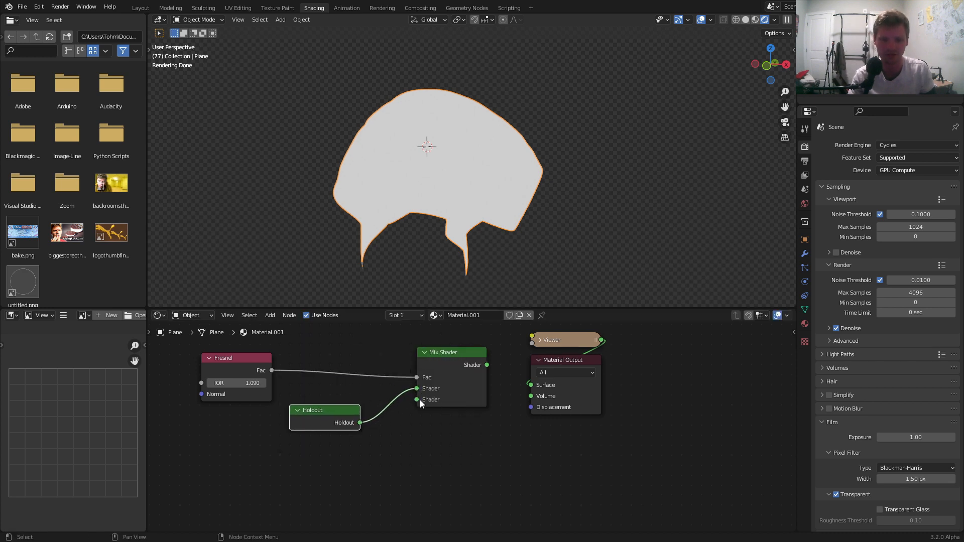
Step: Add a Principled BSDF to the second Shader input of the Mix Shader and send the mix to the Material Output surface
{"action": "left_click_drag", "start_coordinate": [336, 415], "coordinate": [253, 426]}
{"action": "key", "text": "shift+a"}
{"action": "type", "text": "pr"}
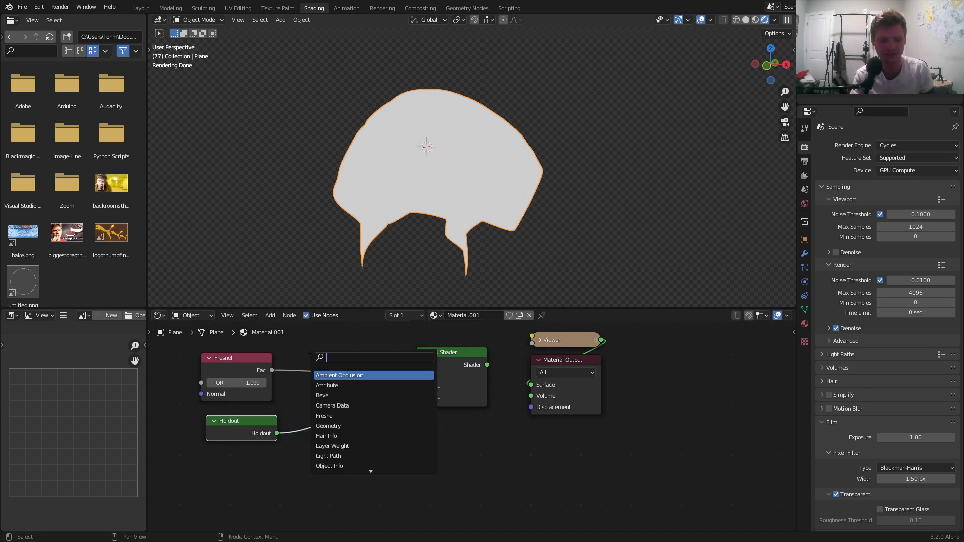
{"action": "key", "text": "Return"}
{"action": "left_click", "coordinate": [191, 469]}
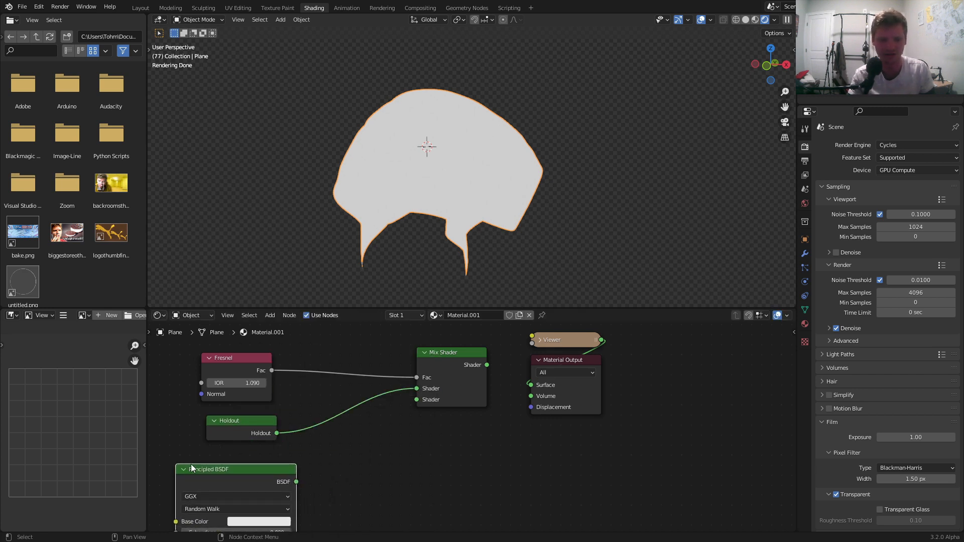
{"action": "right_click_drag", "start_coordinate": [259, 489], "coordinate": [464, 363], "text": "alt"}
{"action": "left_click", "coordinate": [464, 363], "text": "ctrl+shift"}
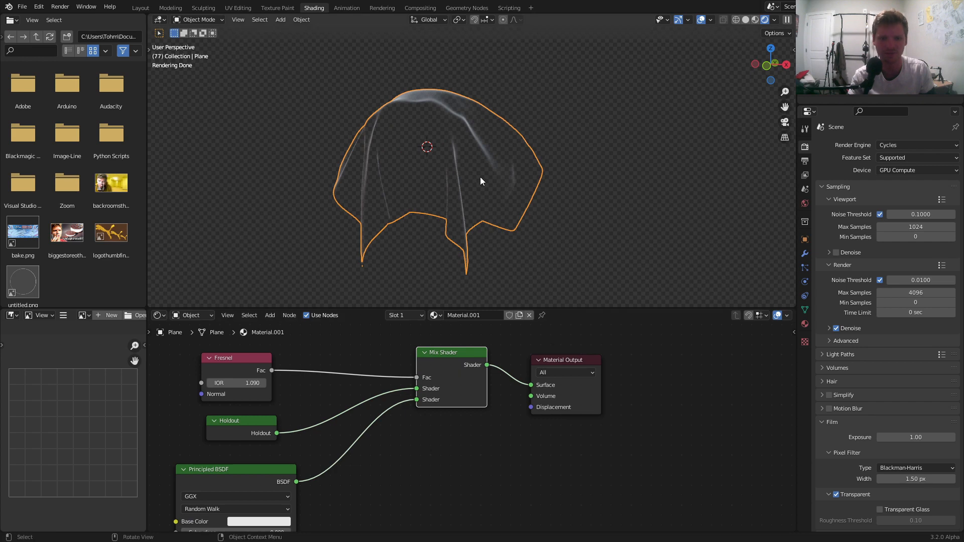
Step: Compare the Fresnel preview on the cloth with the Mix Shader result
{"action": "middle_click_drag", "start_coordinate": [484, 165], "coordinate": [439, 160]}
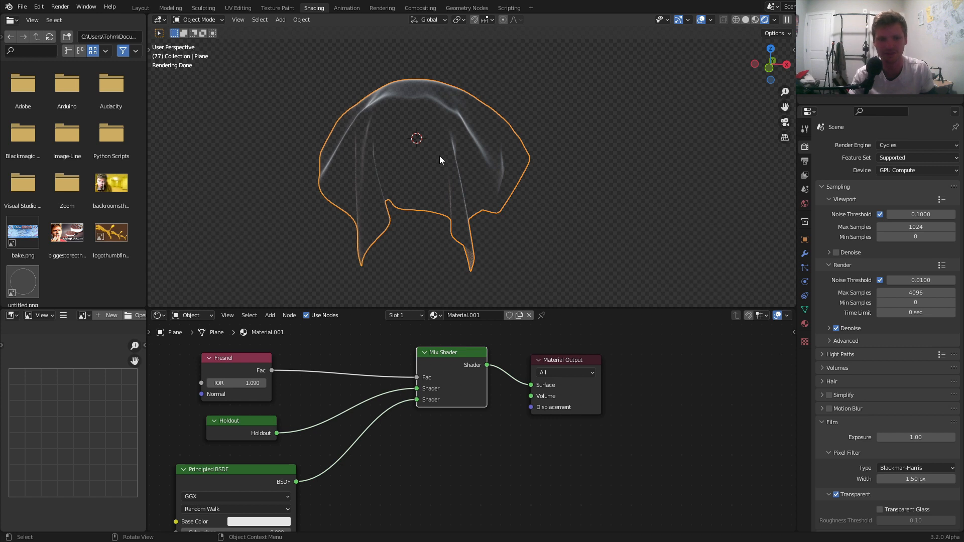
{"action": "left_click", "coordinate": [246, 361], "text": "ctrl+shift"}
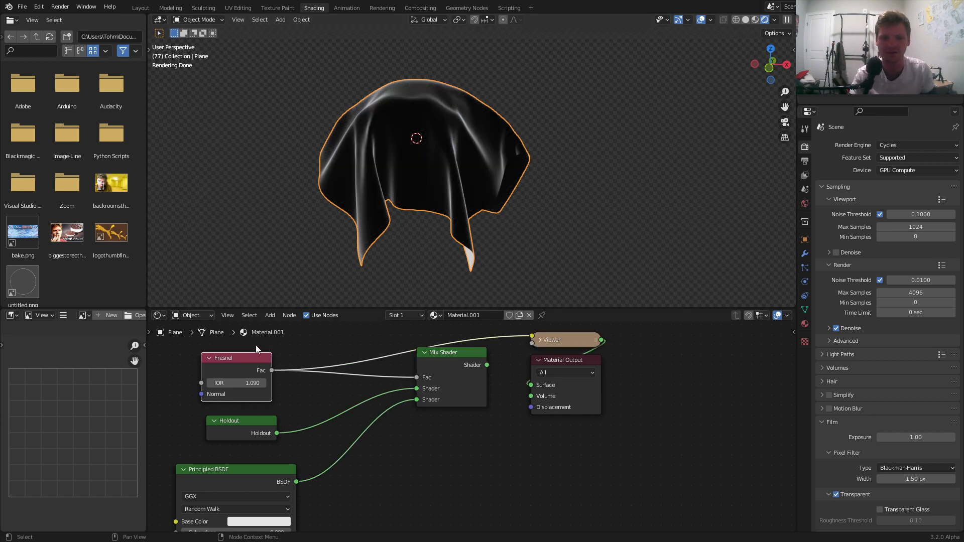
{"action": "mouse_move", "coordinate": [418, 149]}
{"action": "middle_mouse_down"}
{"action": "mouse_move", "coordinate": [459, 119]}
{"action": "mouse_move", "coordinate": [399, 137]}
{"action": "mouse_move", "coordinate": [421, 146]}
{"action": "middle_mouse_up"}
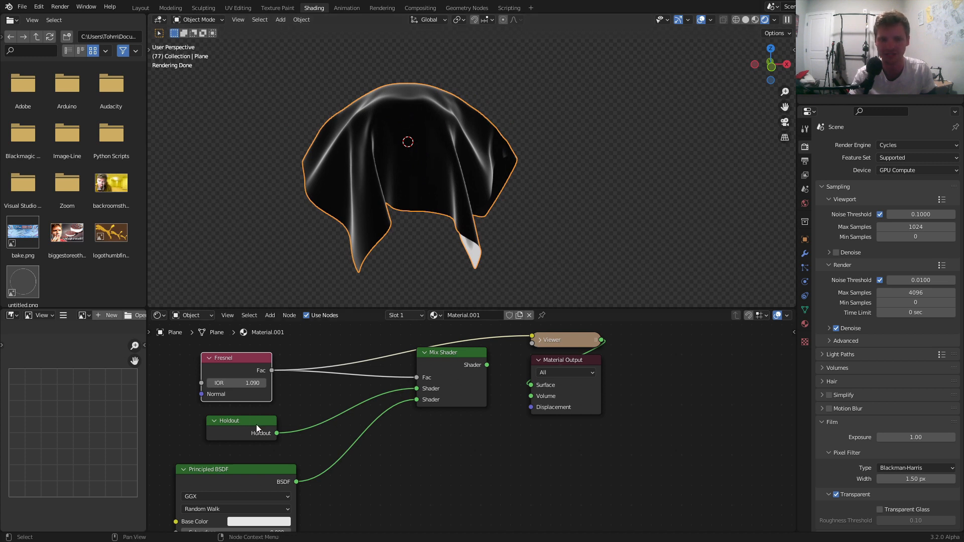
{"action": "left_click", "coordinate": [452, 364], "text": "ctrl+shift"}
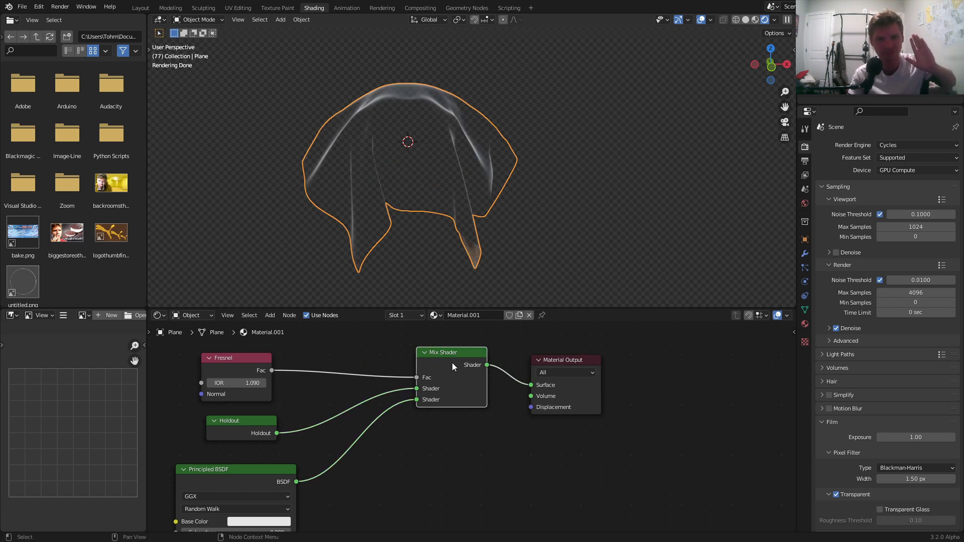
Step: Try a Transparent BSDF in place of the Holdout in the Mix Shader's first Shader input, and undo it
{"action": "middle_click_drag", "start_coordinate": [230, 431], "coordinate": [414, 423]}
{"action": "key", "text": "shift+a"}
{"action": "left_click", "coordinate": [319, 361]}
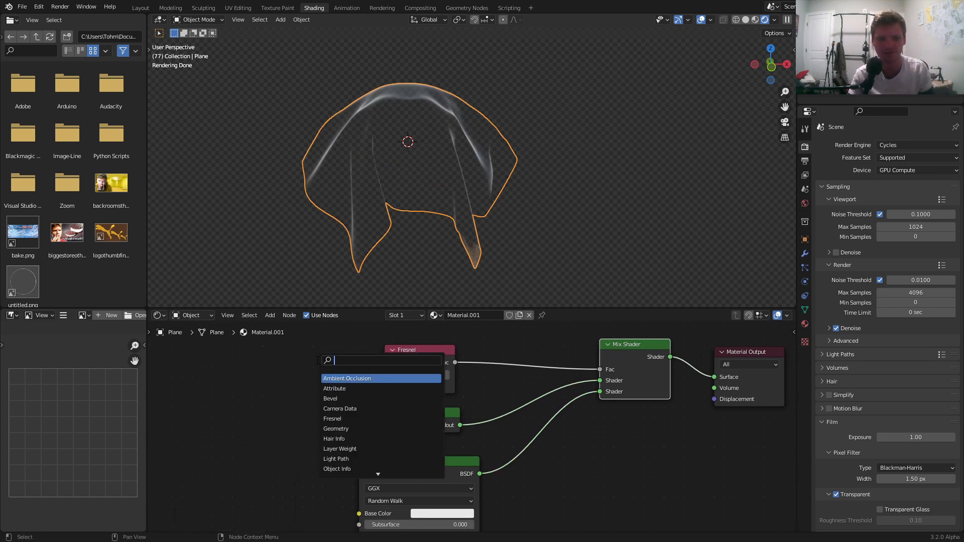
{"action": "type", "text": "tra"}
{"action": "left_click", "coordinate": [335, 388]}
{"action": "left_click", "coordinate": [345, 405]}
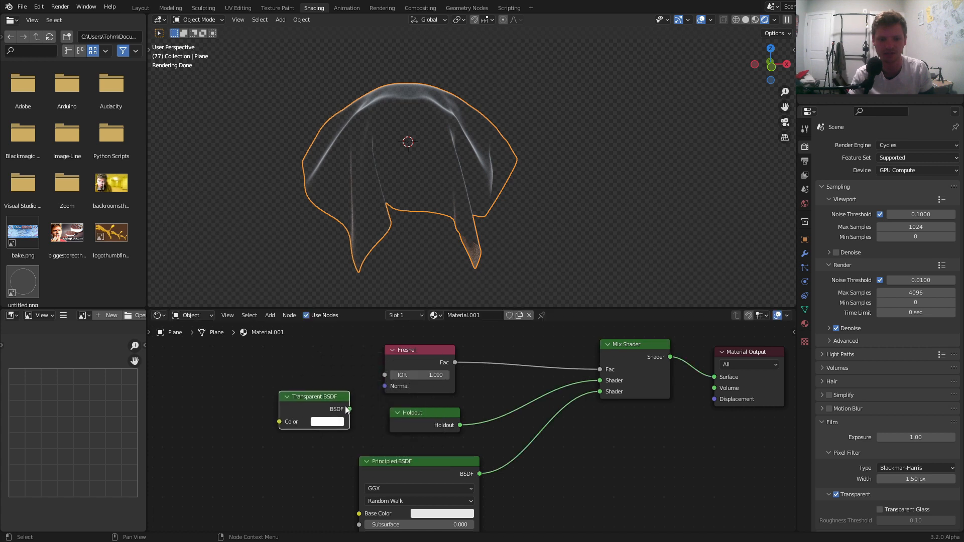
{"action": "left_click_drag", "start_coordinate": [348, 407], "coordinate": [604, 380]}
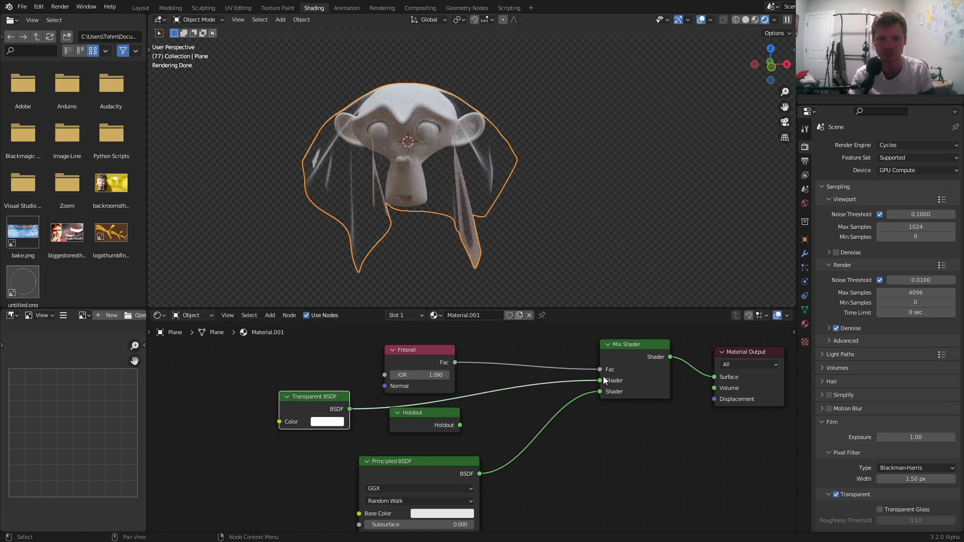
{"action": "key", "text": "ctrl+z"}
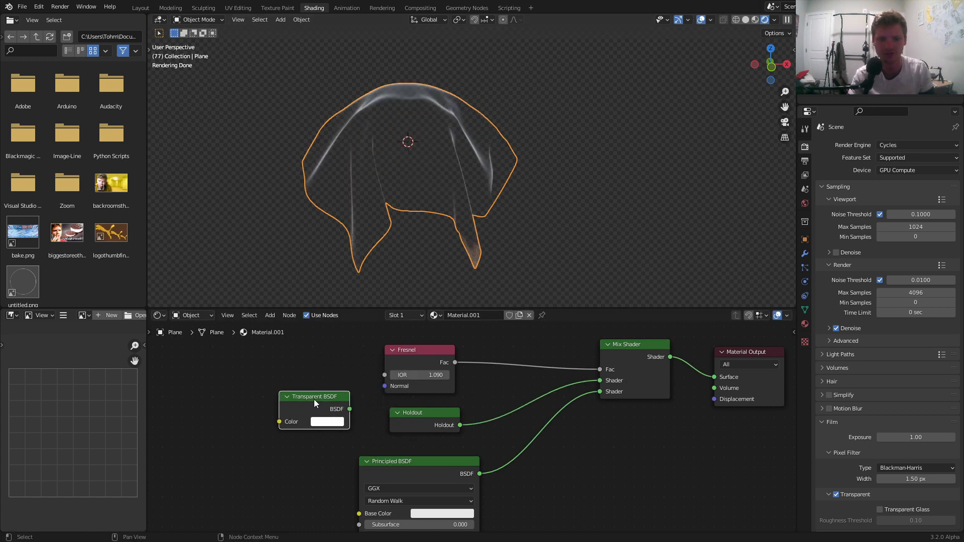
{"action": "key", "text": "ctrl+z"}
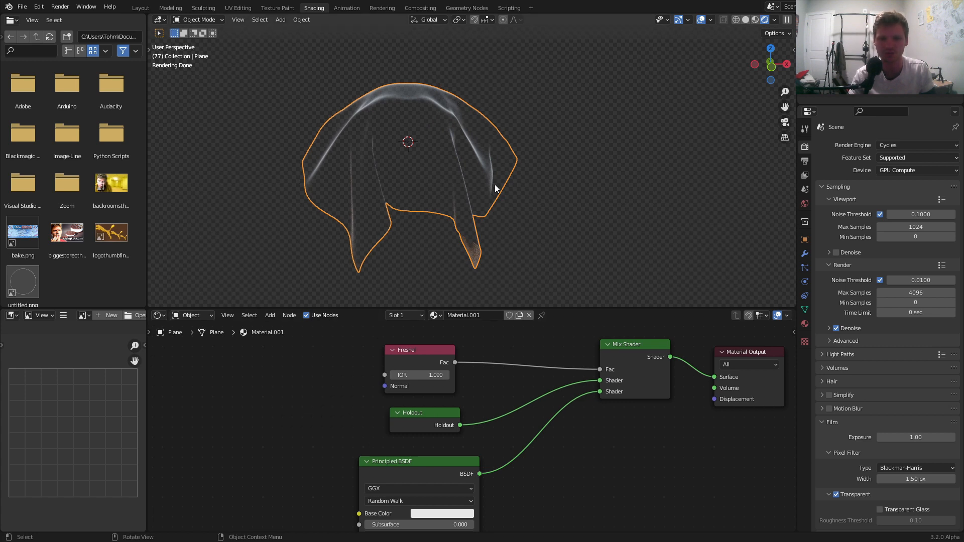
Step: Try a turquoise base color on the Principled BSDF and undo it
{"action": "middle_click_drag", "start_coordinate": [448, 496], "coordinate": [432, 454]}
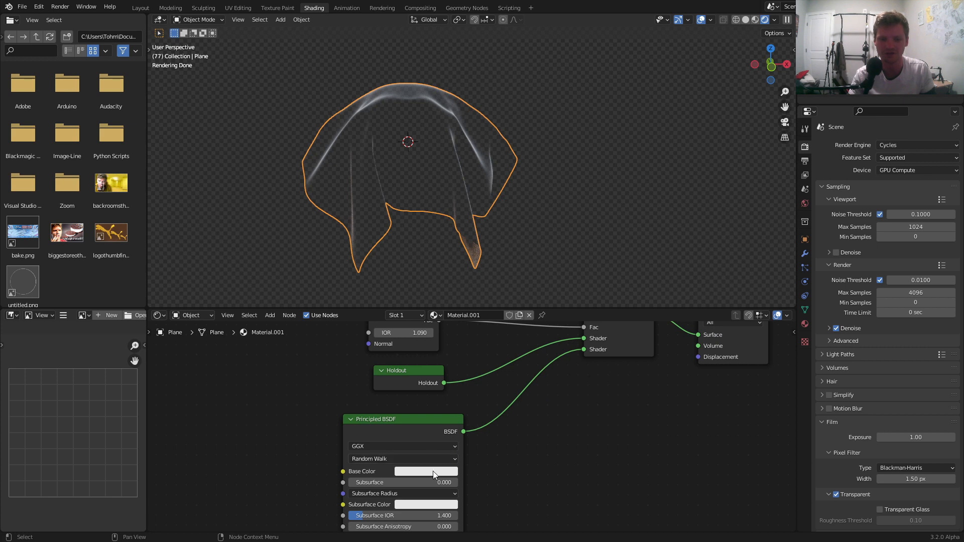
{"action": "left_click", "coordinate": [434, 472]}
{"action": "left_click_drag", "start_coordinate": [429, 372], "coordinate": [429, 327]}
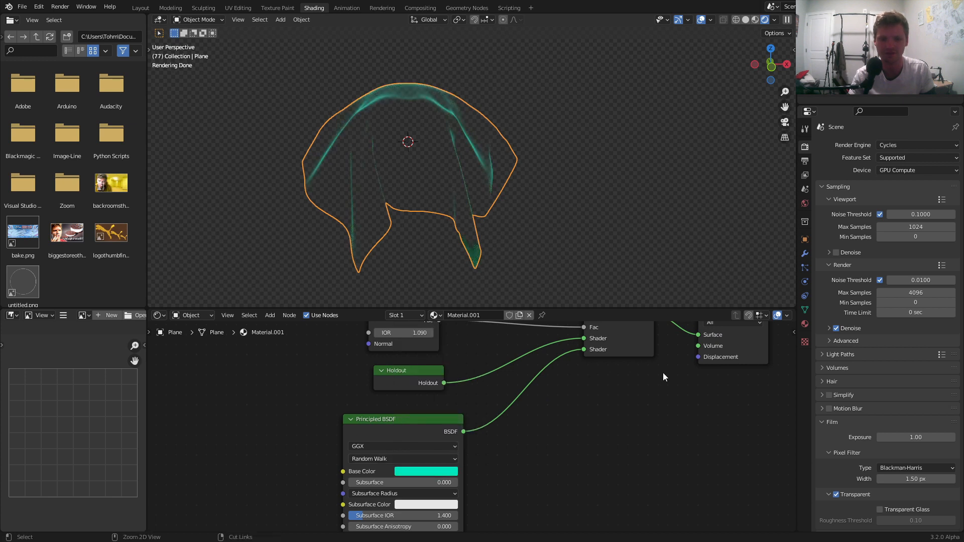
{"action": "key", "text": "ctrl+z"}
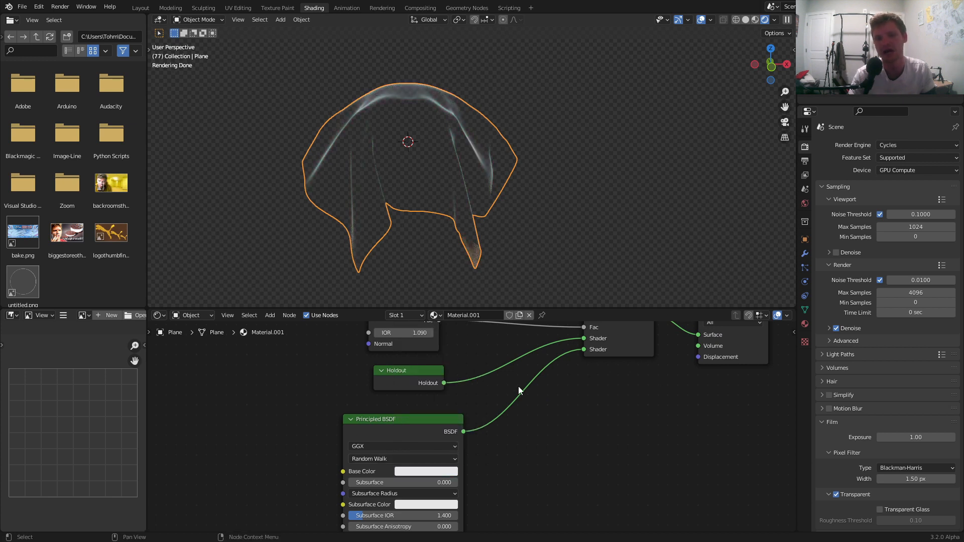
Step: Set the Fresnel node's IOR to 1.430
{"action": "scroll", "coordinate": [518, 387], "scroll_direction": "up", "scroll_amount": 3, "text": "shift"}
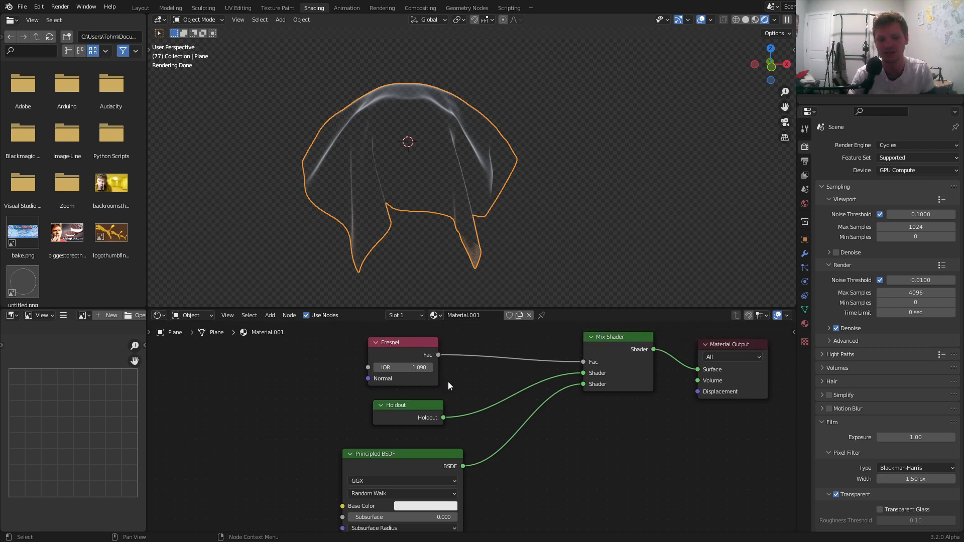
{"action": "left_click_drag", "start_coordinate": [414, 376], "coordinate": [452, 376], "text": "shift"}
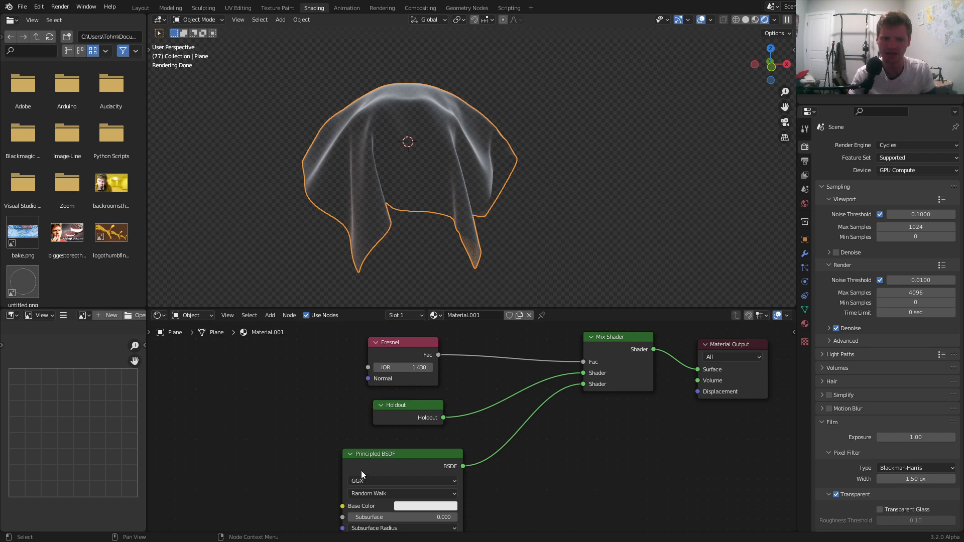
Step: Preview the Principled BSDF alone on the cloth, with its Transmission set to 1.000 and Roughness to 0.268
{"action": "middle_click_drag", "start_coordinate": [368, 491], "coordinate": [388, 320]}
{"action": "middle_click_drag", "start_coordinate": [441, 415], "coordinate": [423, 486]}
{"action": "left_click", "coordinate": [409, 363], "text": "ctrl+shift"}
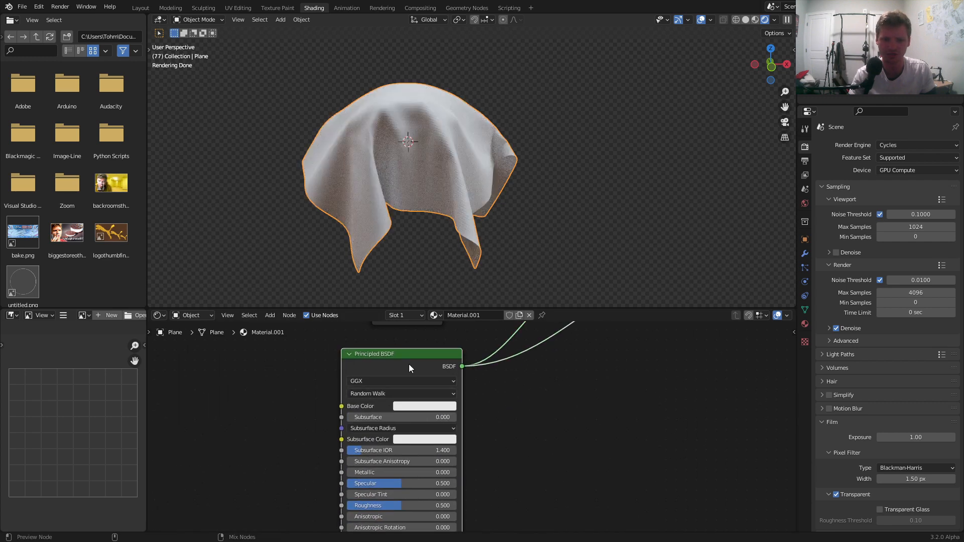
{"action": "mouse_move", "coordinate": [404, 427]}
{"action": "middle_mouse_down"}
{"action": "mouse_move", "coordinate": [413, 327]}
{"action": "mouse_move", "coordinate": [401, 408]}
{"action": "middle_mouse_up"}
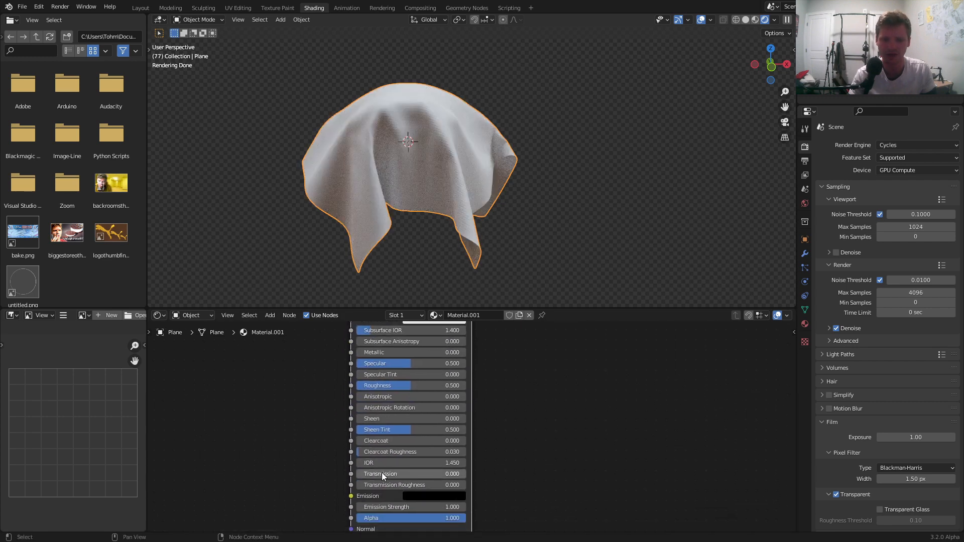
{"action": "left_click_drag", "start_coordinate": [381, 472], "coordinate": [494, 472]}
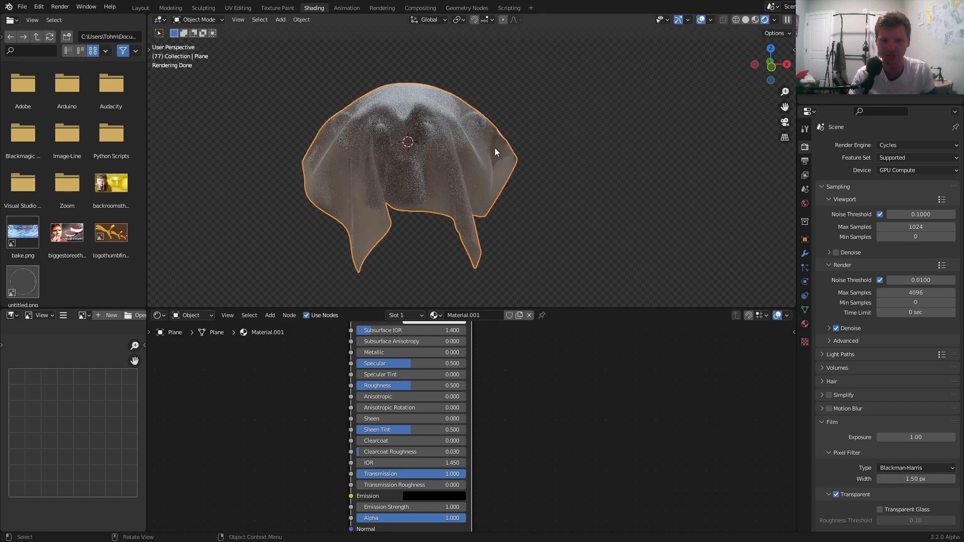
{"action": "middle_click_drag", "start_coordinate": [436, 352], "coordinate": [435, 410]}
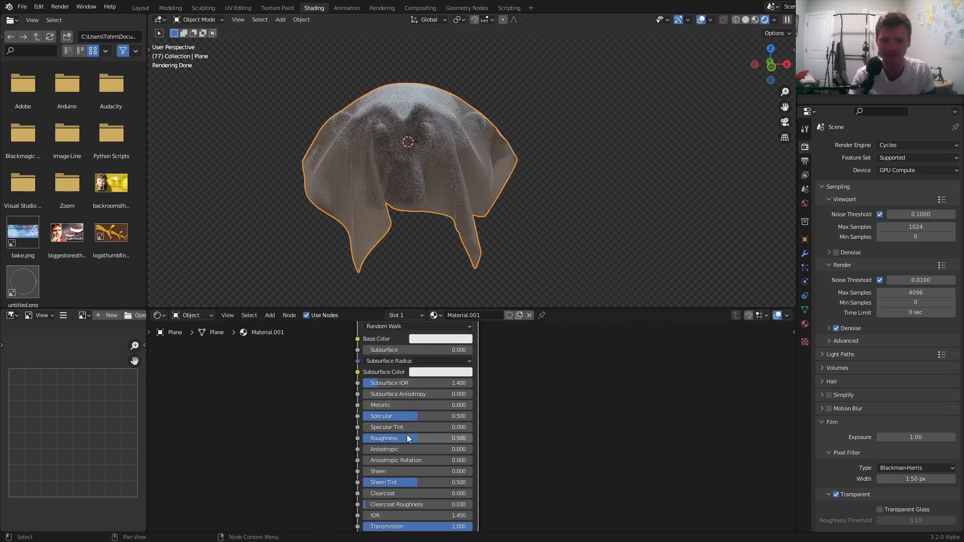
{"action": "left_click_drag", "start_coordinate": [435, 438], "coordinate": [409, 439]}
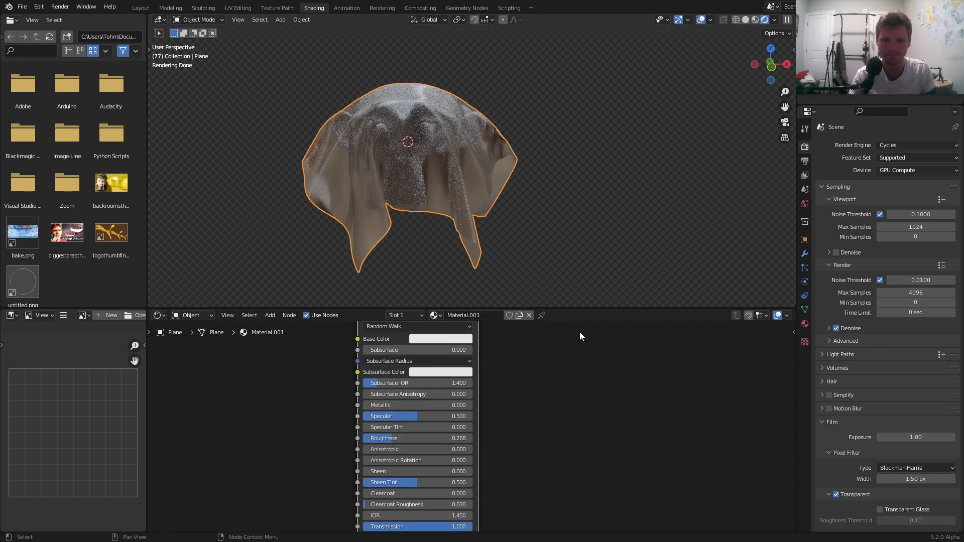
Step: Preview the Mix Shader on the cloth again and set the Fresnel node's IOR to 2.000
{"action": "middle_click_drag", "start_coordinate": [579, 332], "coordinate": [544, 414]}
{"action": "left_click", "coordinate": [537, 371]}
{"action": "middle_click_drag", "start_coordinate": [468, 207], "coordinate": [453, 177]}
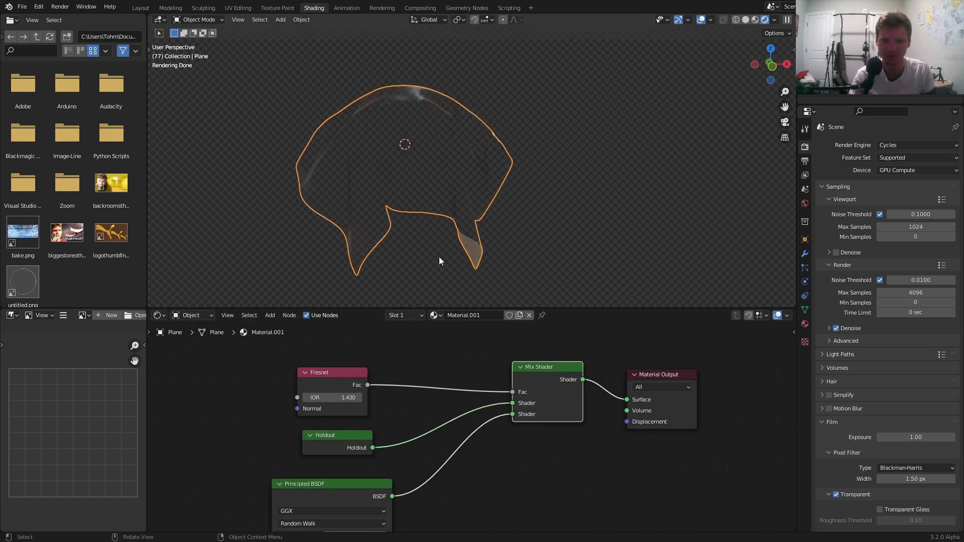
{"action": "left_click_drag", "start_coordinate": [329, 403], "coordinate": [361, 402]}
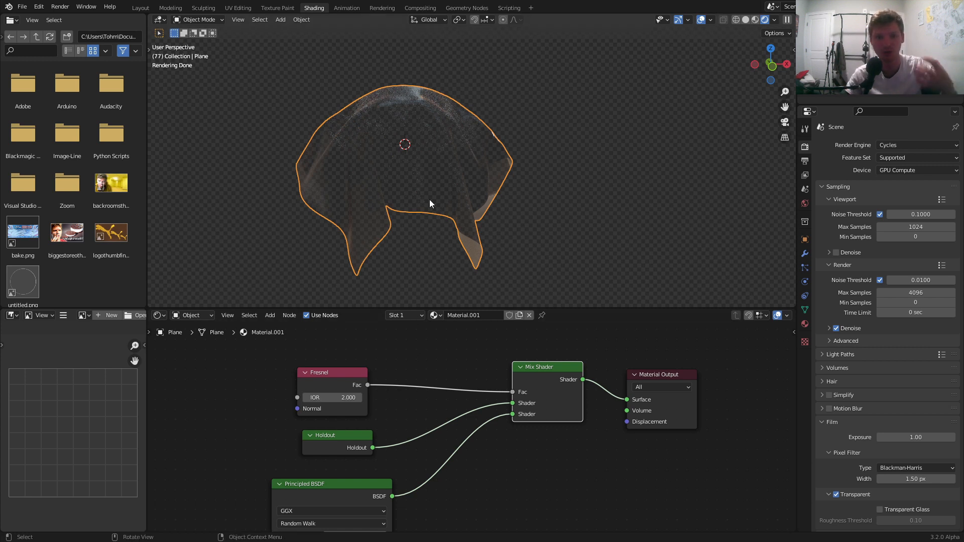
Step: Set the Principled BSDF's Emission color to fully saturated red at full brightness
{"action": "middle_click_drag", "start_coordinate": [263, 421], "coordinate": [353, 281]}
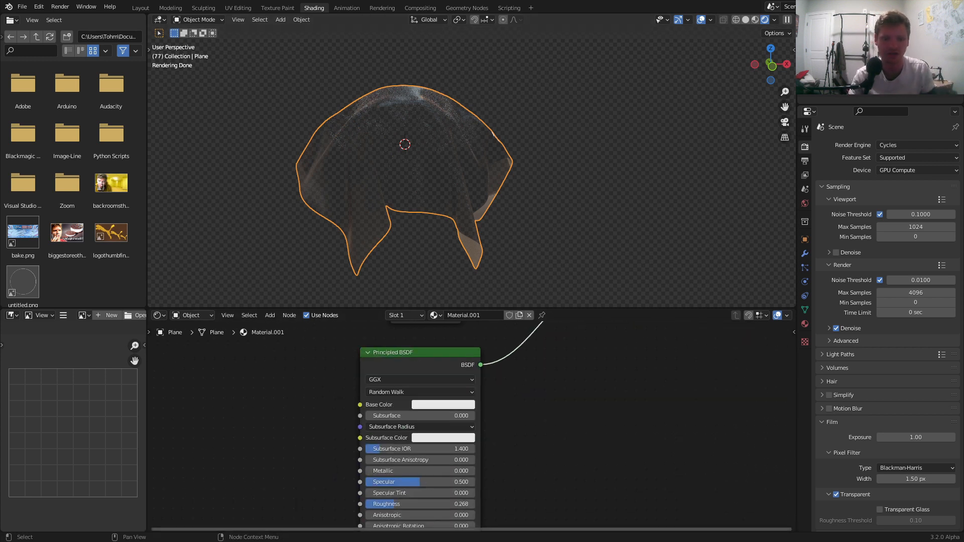
{"action": "scroll", "coordinate": [421, 445], "scroll_direction": "up", "scroll_amount": 4}
{"action": "left_click", "coordinate": [452, 412]}
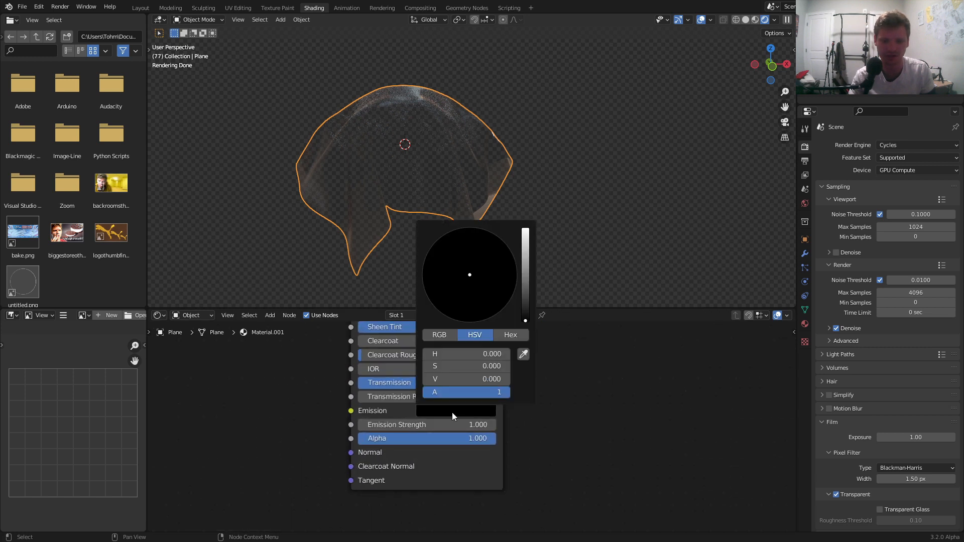
{"action": "left_click_drag", "start_coordinate": [526, 251], "coordinate": [525, 230]}
{"action": "left_click_drag", "start_coordinate": [486, 287], "coordinate": [470, 321]}
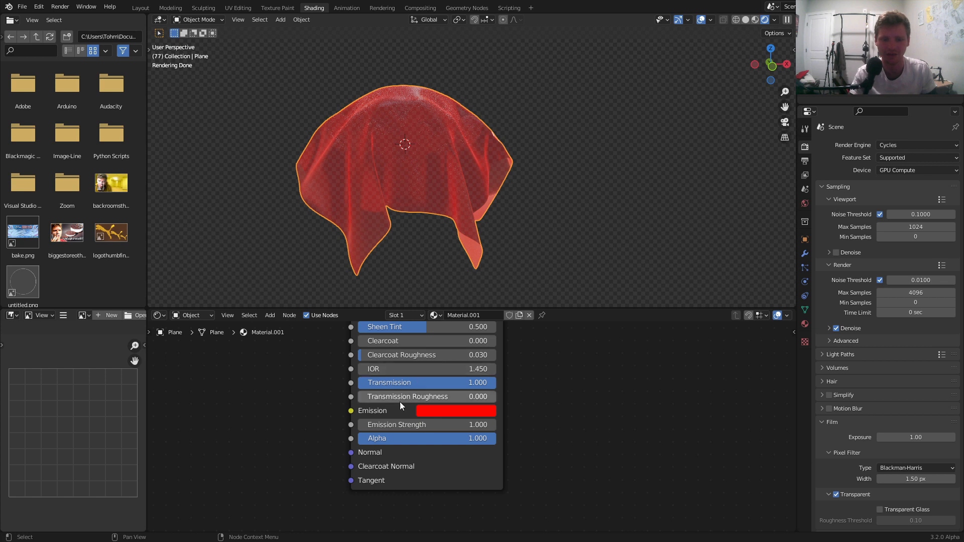
Step: Preview the red-emitting Principled BSDF alone on the cloth, and reconnect the Mix Shader to the Material Output
{"action": "scroll", "coordinate": [394, 401], "scroll_direction": "left", "scroll_amount": 5, "text": "ctrl"}
{"action": "key", "text": "shift+a"}
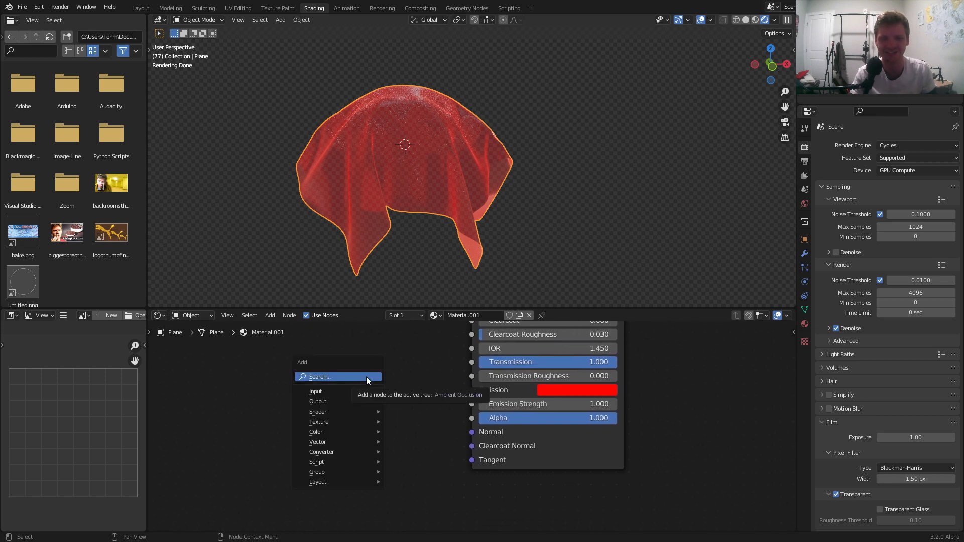
{"action": "scroll", "coordinate": [522, 349], "scroll_direction": "down", "scroll_amount": 5}
{"action": "middle_click_drag", "start_coordinate": [516, 347], "coordinate": [458, 511]}
{"action": "middle_click_drag", "start_coordinate": [470, 354], "coordinate": [468, 360]}
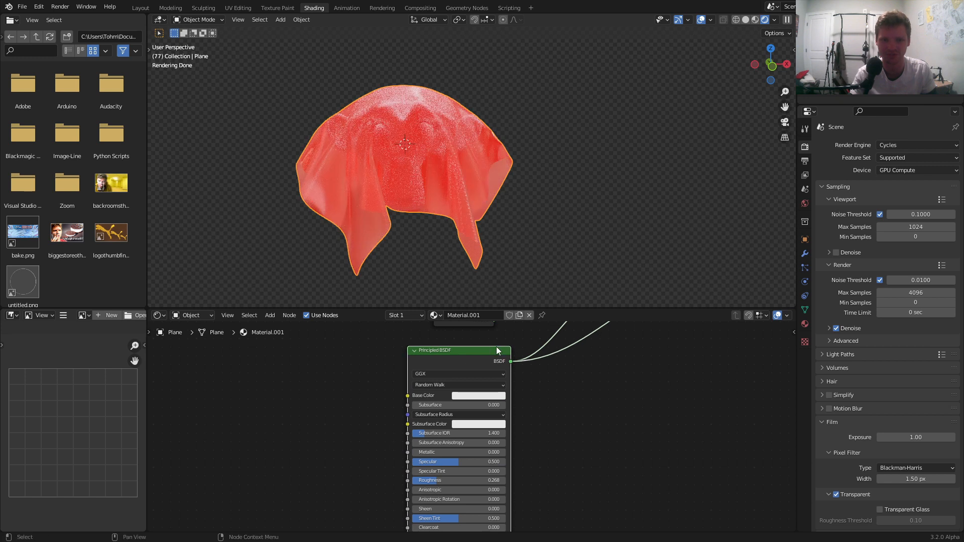
{"action": "middle_click_drag", "start_coordinate": [468, 360], "coordinate": [490, 456]}
{"action": "left_click_drag", "start_coordinate": [587, 375], "coordinate": [624, 392]}
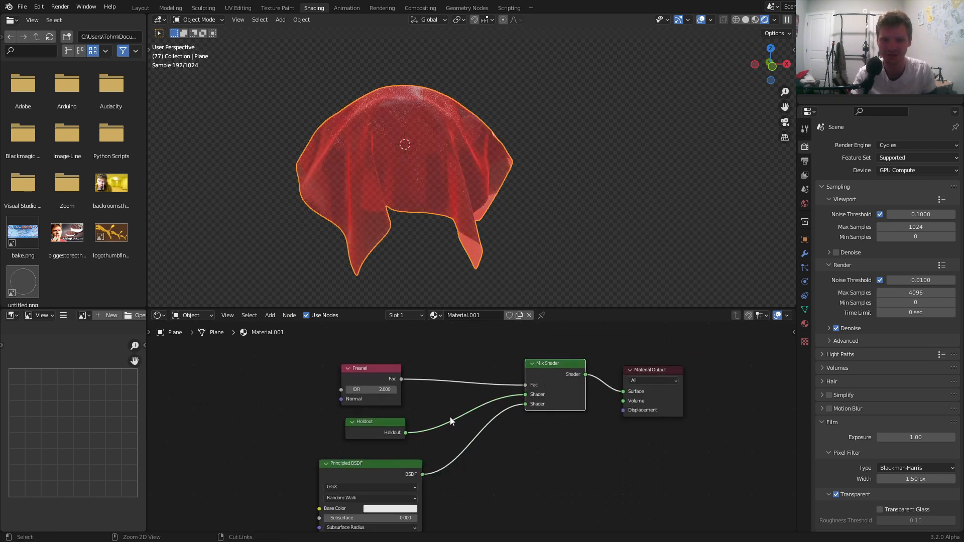
Step: Add a second Fresnel node beside the Principled BSDF and connect its Fac output to Emission Strength
{"action": "mouse_move", "coordinate": [450, 417]}
{"action": "middle_mouse_down"}
{"action": "mouse_move", "coordinate": [390, 372]}
{"action": "mouse_move", "coordinate": [451, 445]}
{"action": "mouse_move", "coordinate": [472, 420]}
{"action": "mouse_move", "coordinate": [459, 450]}
{"action": "mouse_move", "coordinate": [463, 400]}
{"action": "middle_mouse_up"}
{"action": "key", "text": "shift+a"}
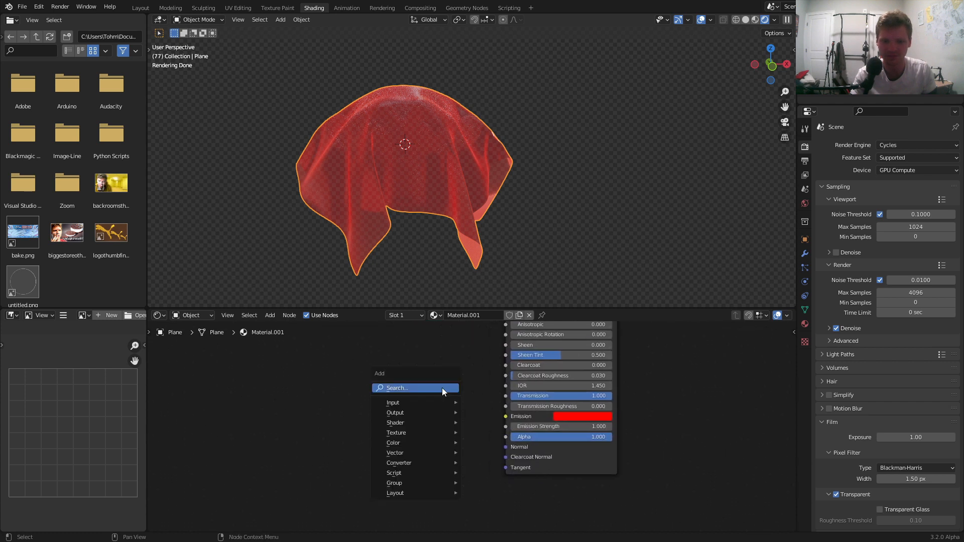
{"action": "left_click", "coordinate": [442, 388]}
{"action": "type", "text": "fresnel"}
{"action": "key", "text": "Return"}
{"action": "left_click", "coordinate": [342, 442]}
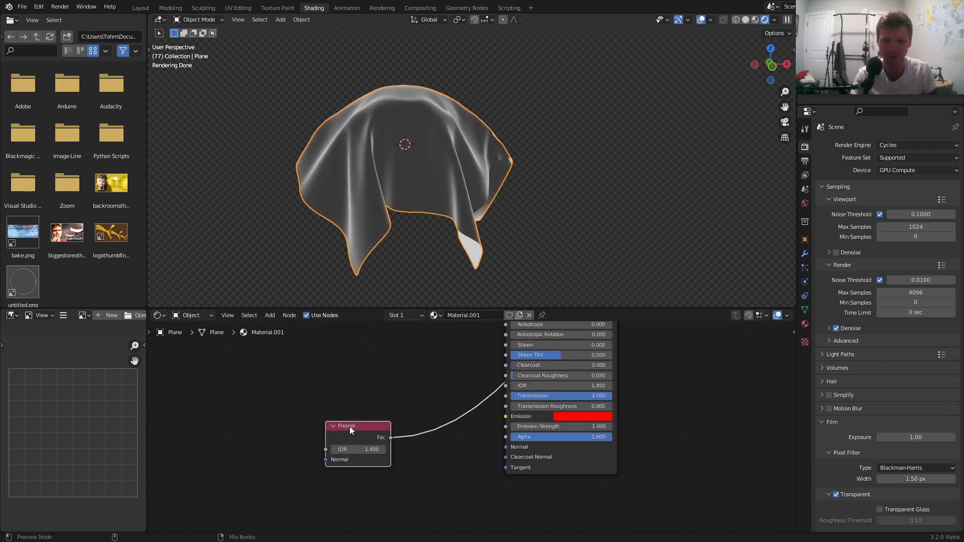
{"action": "left_click_drag", "start_coordinate": [389, 438], "coordinate": [505, 427]}
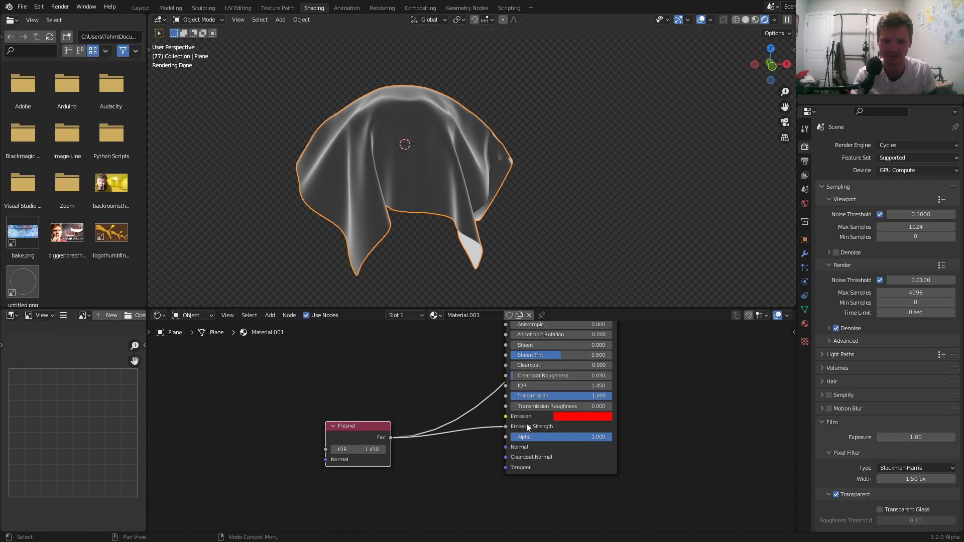
Step: Route the Mix Shader back to the output and set the IOR of the Fresnel driving Emission Strength to 1.080
{"action": "scroll", "coordinate": [527, 423], "scroll_direction": "down", "scroll_amount": 6}
{"action": "middle_click_drag", "start_coordinate": [526, 423], "coordinate": [474, 529]}
{"action": "left_click", "coordinate": [635, 331], "text": "ctrl+shift"}
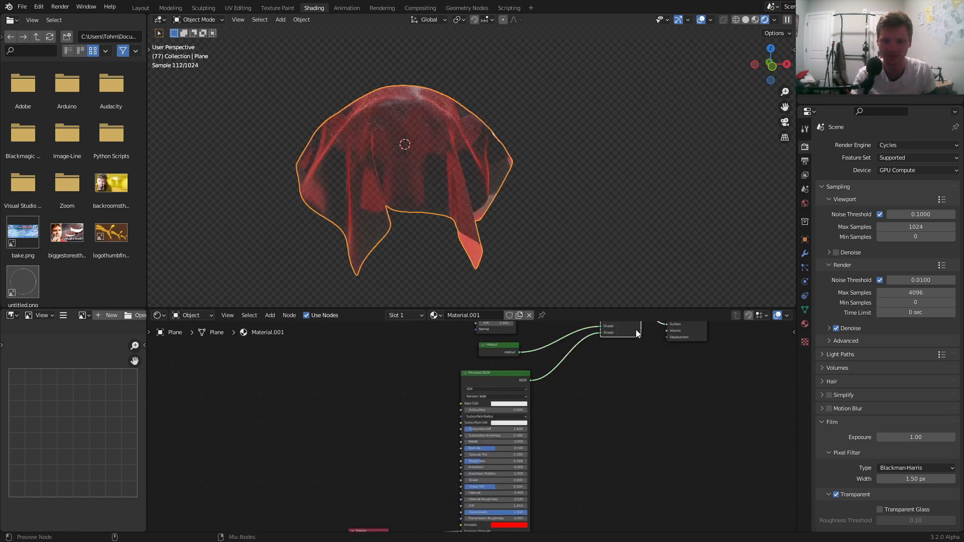
{"action": "middle_click_drag", "start_coordinate": [451, 445], "coordinate": [499, 345]}
{"action": "scroll", "coordinate": [423, 369], "scroll_direction": "up", "scroll_amount": 5}
{"action": "scroll", "coordinate": [393, 448], "scroll_direction": "up", "scroll_amount": 2}
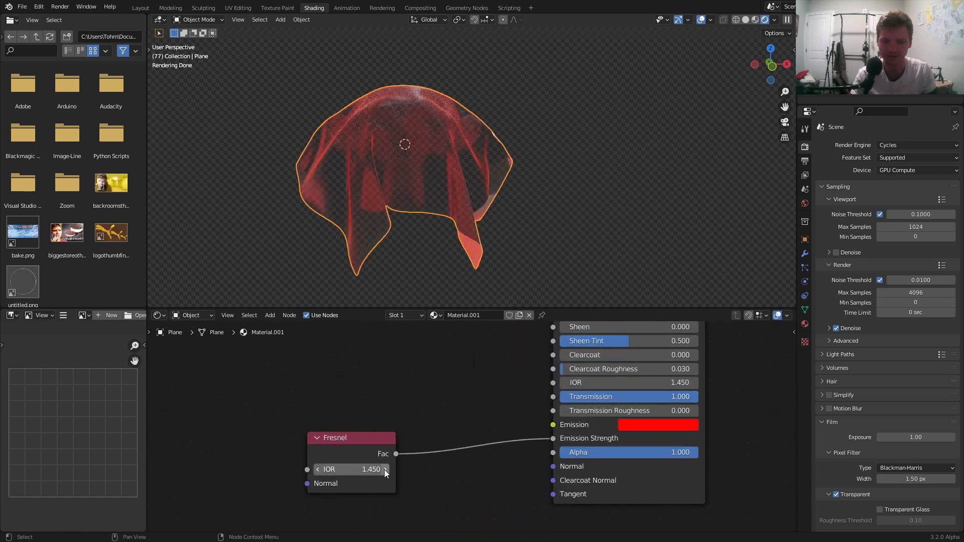
{"action": "left_click_drag", "start_coordinate": [386, 473], "coordinate": [357, 473], "text": "shift"}
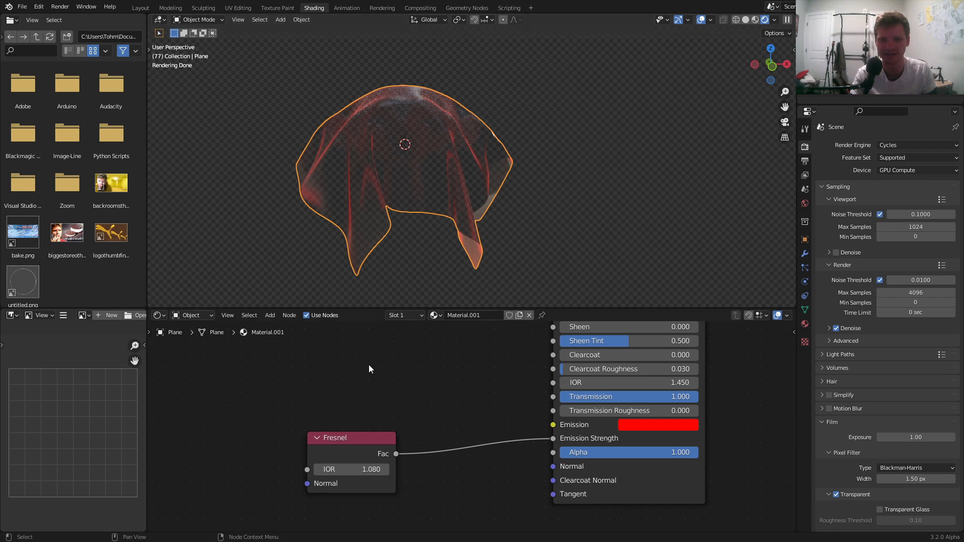
Step: Try a green Emission color on the Principled BSDF and undo it
{"action": "left_click_drag", "start_coordinate": [347, 449], "coordinate": [221, 438]}
{"action": "left_click", "coordinate": [634, 426]}
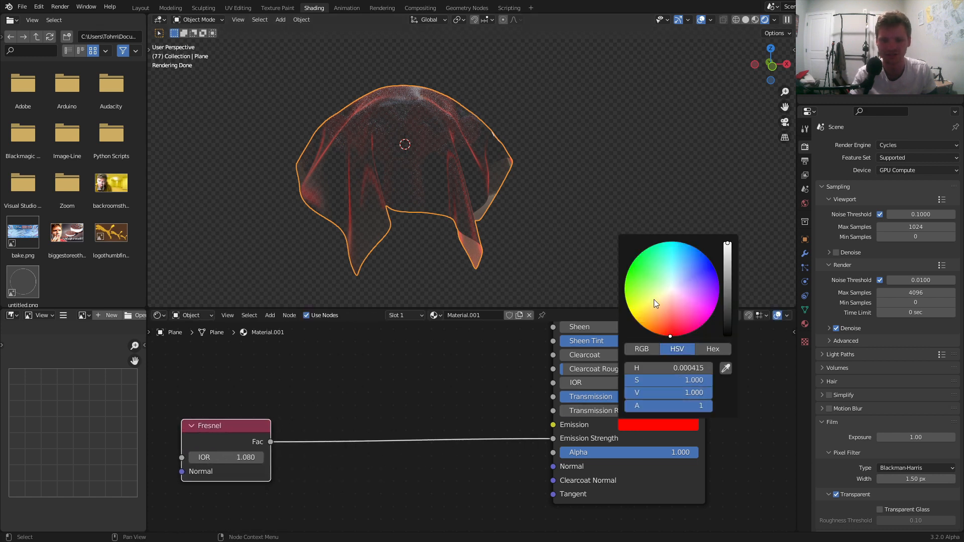
{"action": "left_click_drag", "start_coordinate": [654, 299], "coordinate": [626, 274]}
{"action": "key", "text": "ctrl+z"}
{"action": "middle_click_drag", "start_coordinate": [350, 422], "coordinate": [480, 384]}
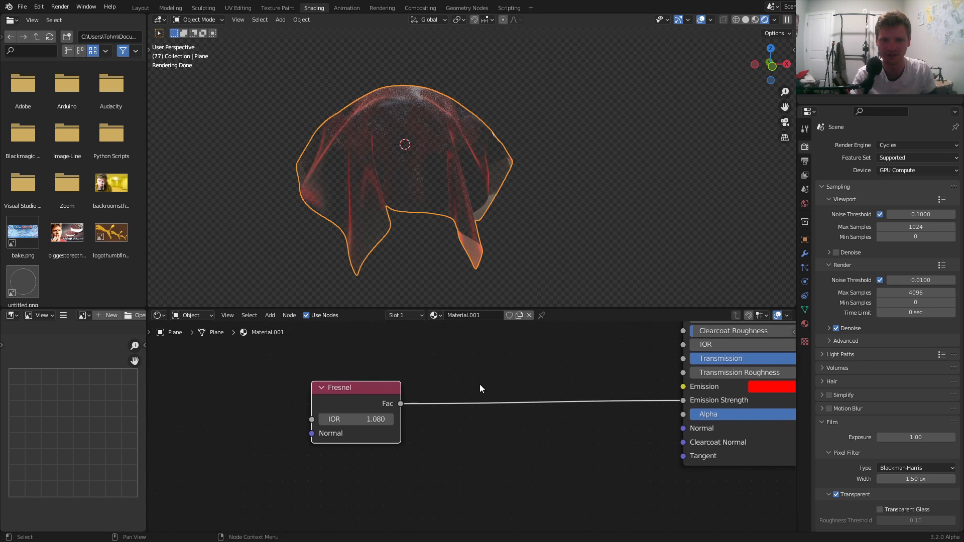
Step: Preview the emission Fresnel on the cloth, add a Hue Saturation Value node and feed the Fresnel's Fac into its Hue input
{"action": "left_click_drag", "start_coordinate": [323, 392], "coordinate": [238, 417]}
{"action": "left_click", "coordinate": [275, 409], "text": "ctrl+shift"}
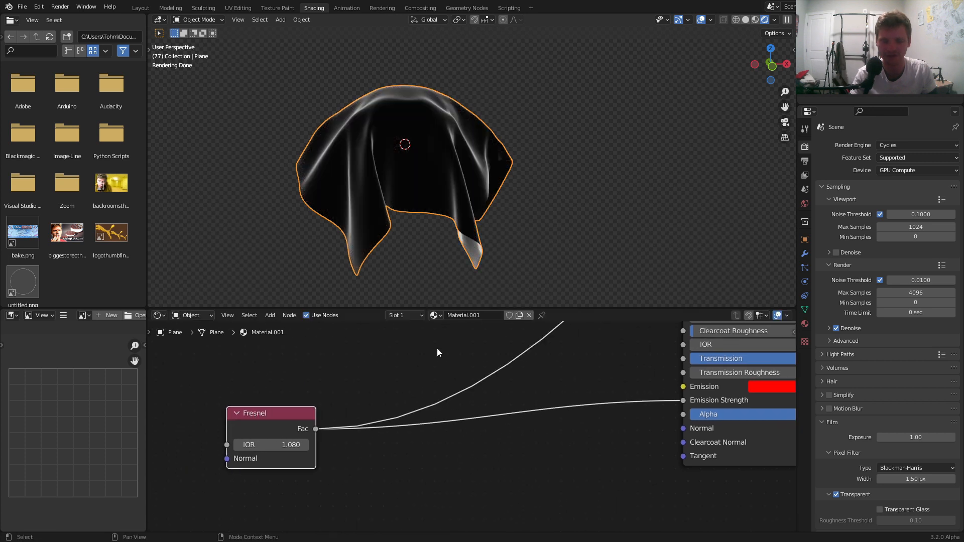
{"action": "key", "text": "shift+a"}
{"action": "type", "text": "hu"}
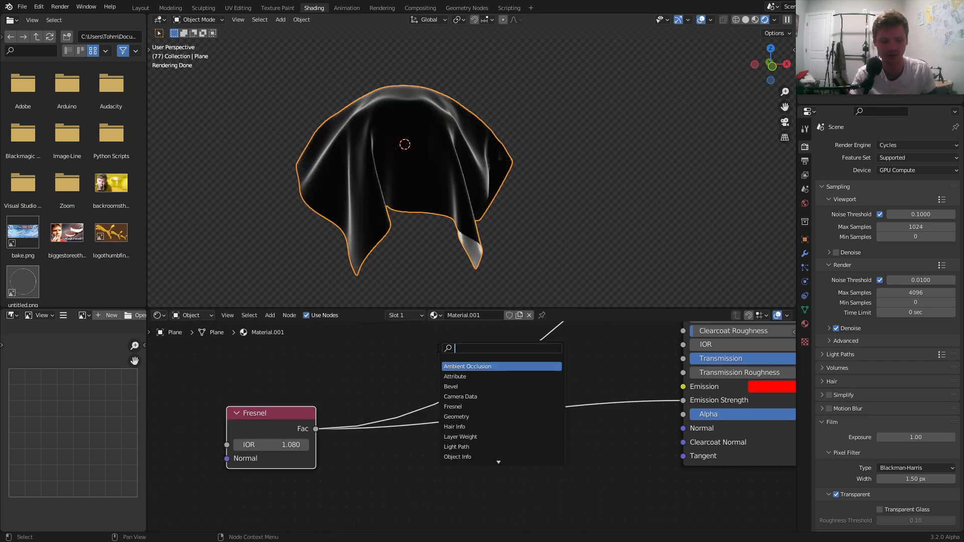
{"action": "left_click", "coordinate": [456, 367]}
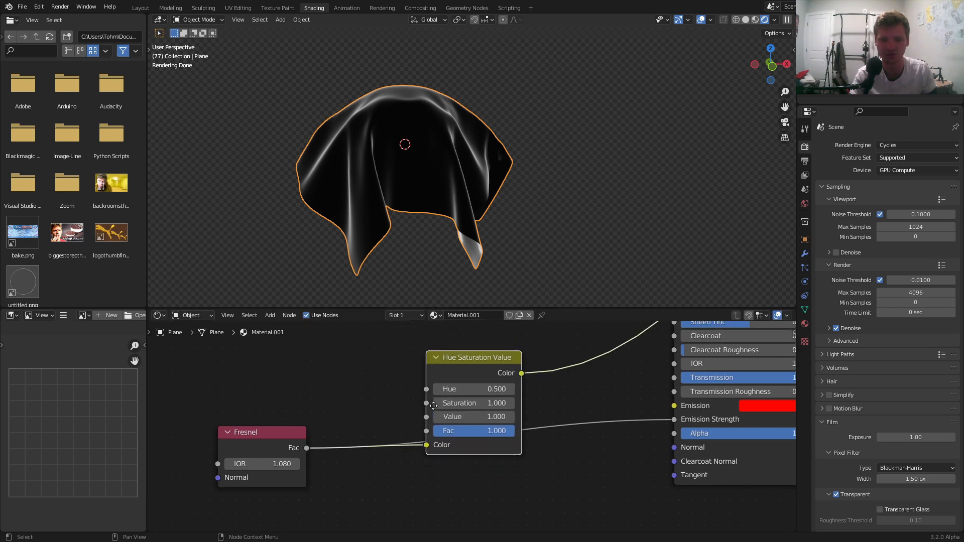
{"action": "left_click", "coordinate": [413, 340]}
{"action": "left_click_drag", "start_coordinate": [397, 412], "coordinate": [396, 363]}
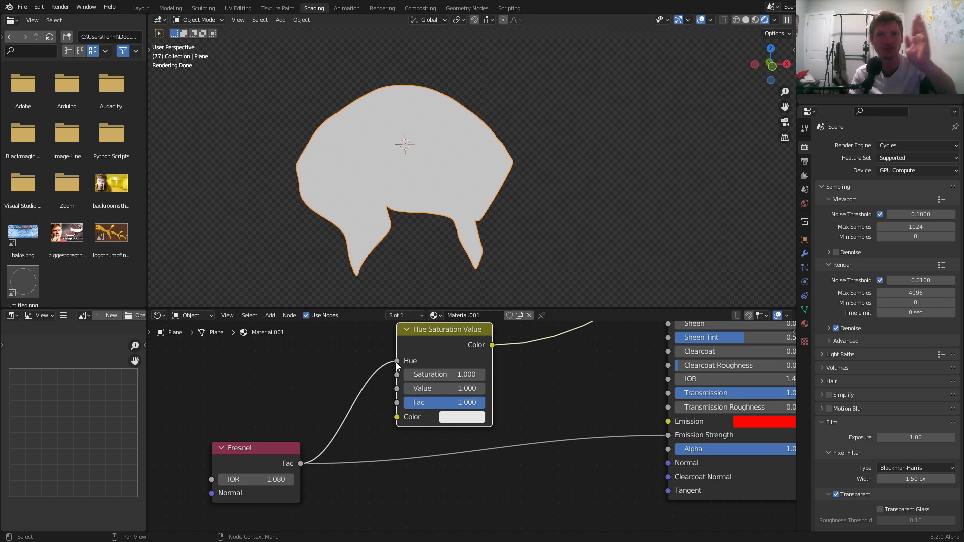
Step: Set the Hue Saturation Value node's Color to red with saturation 1.000 and value 0.800, and inspect the hue shift on the folds
{"action": "left_click", "coordinate": [454, 417]}
{"action": "left_click", "coordinate": [498, 315]}
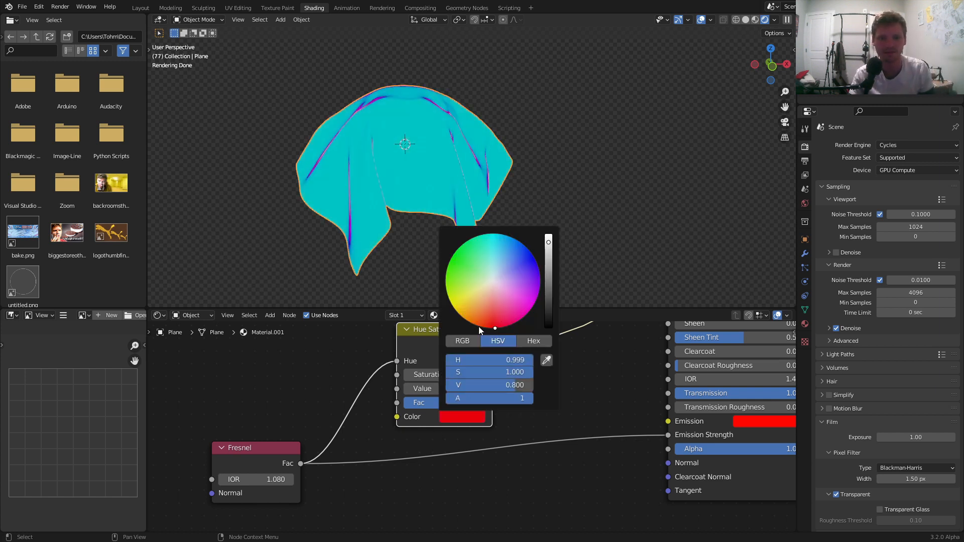
{"action": "scroll", "coordinate": [430, 162], "scroll_direction": "up", "scroll_amount": 4}
{"action": "middle_click_drag", "start_coordinate": [326, 105], "coordinate": [413, 186], "text": "shift"}
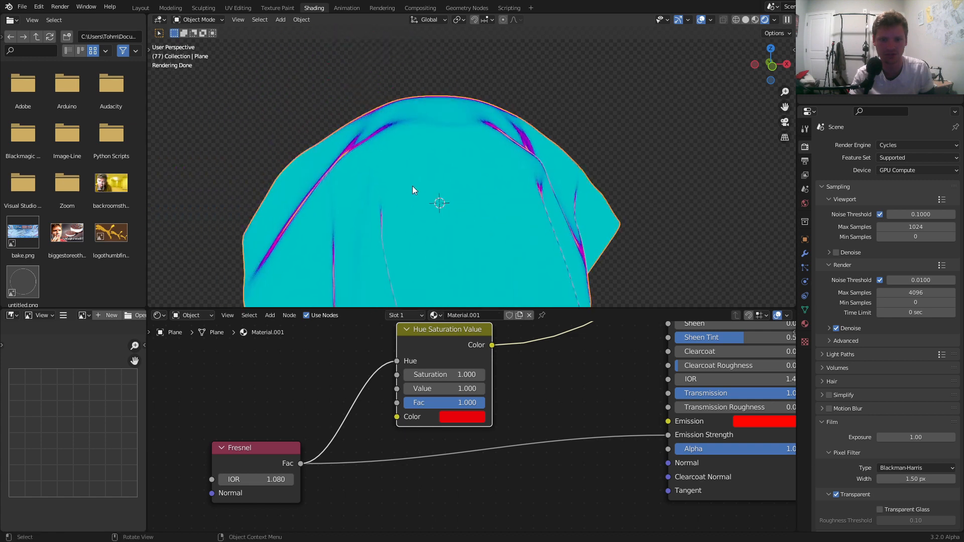
{"action": "mouse_move", "coordinate": [377, 148]}
{"action": "middle_mouse_down"}
{"action": "mouse_move", "coordinate": [428, 169]}
{"action": "mouse_move", "coordinate": [387, 169]}
{"action": "mouse_move", "coordinate": [355, 143]}
{"action": "mouse_move", "coordinate": [375, 135]}
{"action": "mouse_move", "coordinate": [390, 154]}
{"action": "mouse_move", "coordinate": [367, 152]}
{"action": "mouse_move", "coordinate": [363, 135]}
{"action": "mouse_move", "coordinate": [372, 153]}
{"action": "middle_mouse_up"}
Step: Duplicate the emission Fresnel, connect the copy's Fac to the Hue input, and set the copy's IOR to 1.320
{"action": "left_click", "coordinate": [270, 456]}
{"action": "key", "text": "shift+d"}
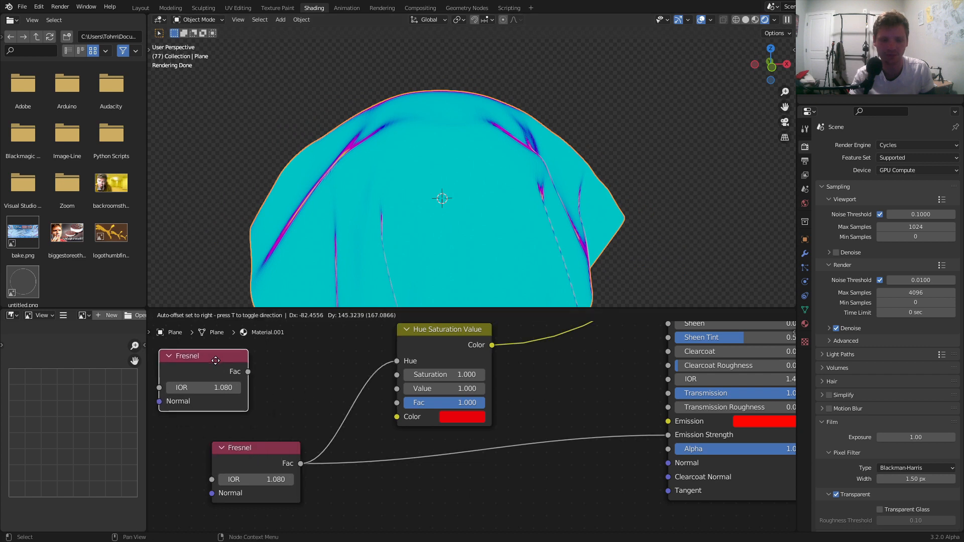
{"action": "left_click", "coordinate": [217, 364]}
{"action": "left_click_drag", "start_coordinate": [248, 371], "coordinate": [396, 362]}
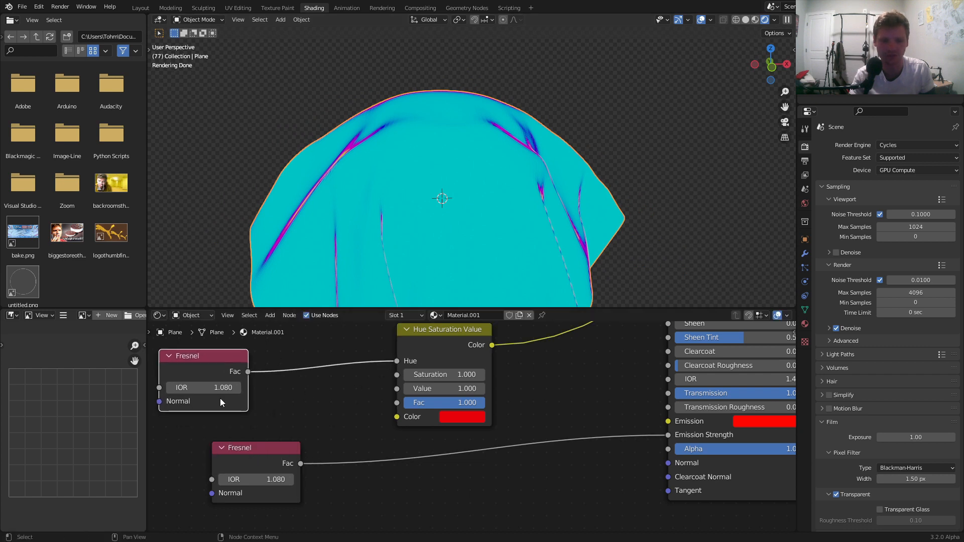
{"action": "left_click_drag", "start_coordinate": [221, 388], "coordinate": [243, 387]}
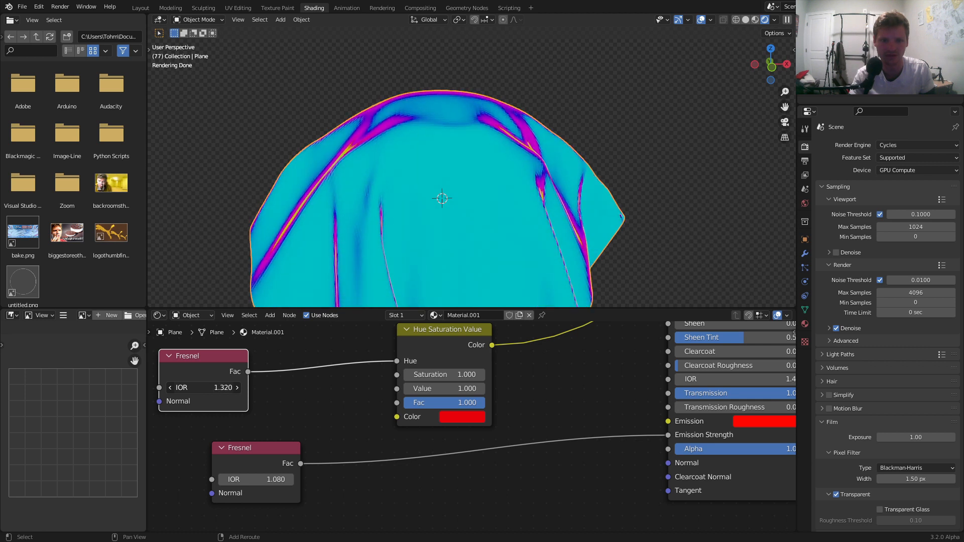
Step: Connect the Hue Saturation Value Color to the Principled BSDF's Emission input, and preview the Mix Shader on the cloth
{"action": "scroll", "coordinate": [479, 393], "scroll_direction": "down", "scroll_amount": 3}
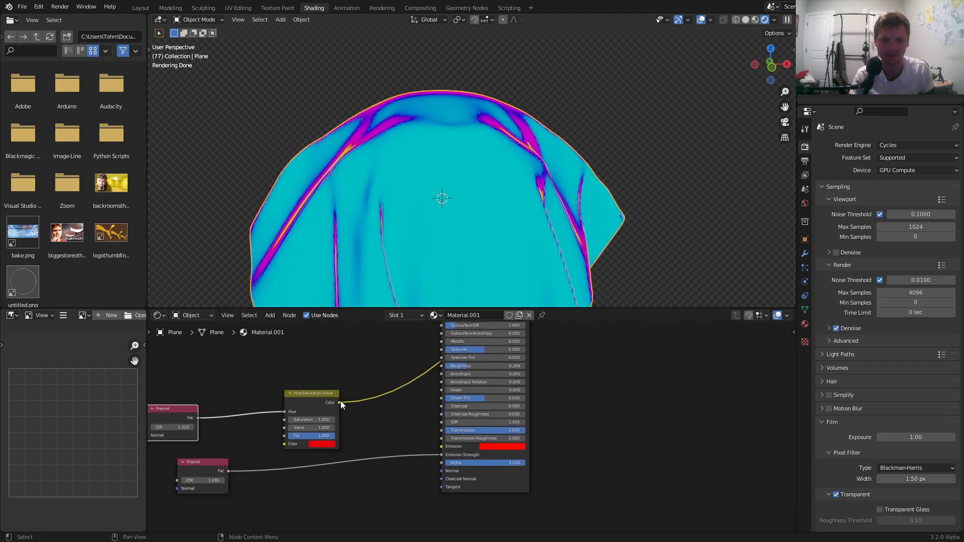
{"action": "left_click_drag", "start_coordinate": [341, 401], "coordinate": [442, 446]}
{"action": "middle_click_drag", "start_coordinate": [547, 352], "coordinate": [506, 391]}
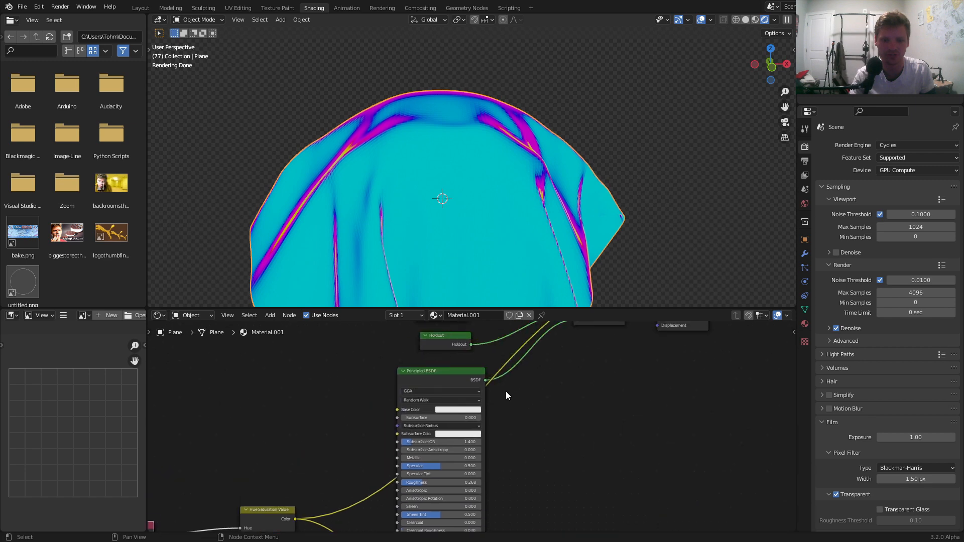
{"action": "middle_click_drag", "start_coordinate": [598, 331], "coordinate": [512, 423]}
{"action": "left_click", "coordinate": [522, 389], "text": "ctrl+shift"}
{"action": "mouse_move", "coordinate": [454, 171]}
{"action": "middle_mouse_down", "text": "shift"}
{"action": "mouse_move", "coordinate": [454, 147]}
{"action": "mouse_move", "coordinate": [425, 152]}
{"action": "mouse_move", "coordinate": [486, 148]}
{"action": "mouse_move", "coordinate": [458, 167]}
{"action": "middle_mouse_up", "text": "shift"}
{"action": "scroll", "coordinate": [455, 144], "scroll_direction": "down", "scroll_amount": 3}
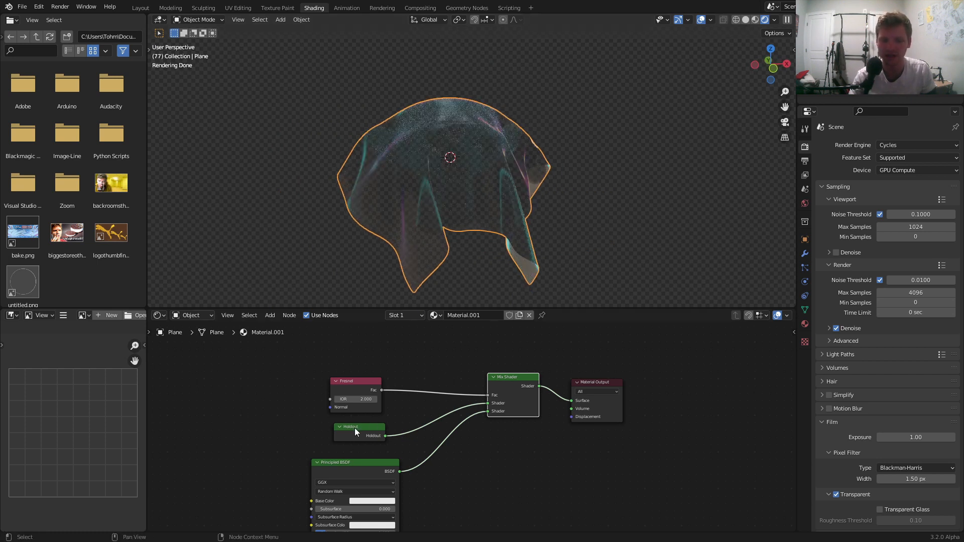
Step: Add a Voronoi Texture node ahead of the Fresnel nodes and preview its Distance output on the cloth
{"action": "middle_click_drag", "start_coordinate": [315, 445], "coordinate": [516, 481]}
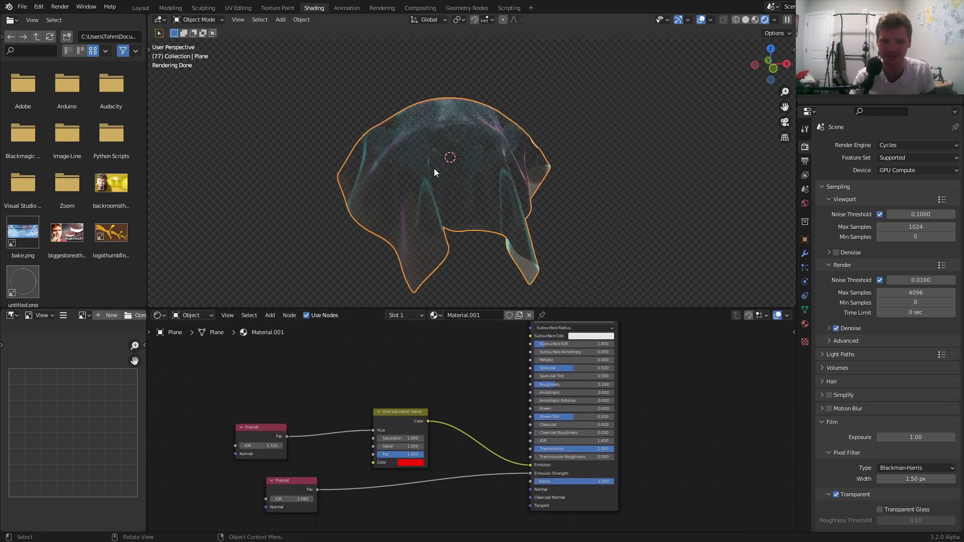
{"action": "middle_click_drag", "start_coordinate": [299, 424], "coordinate": [465, 405]}
{"action": "key", "text": "shift+a"}
{"action": "left_click", "coordinate": [339, 360]}
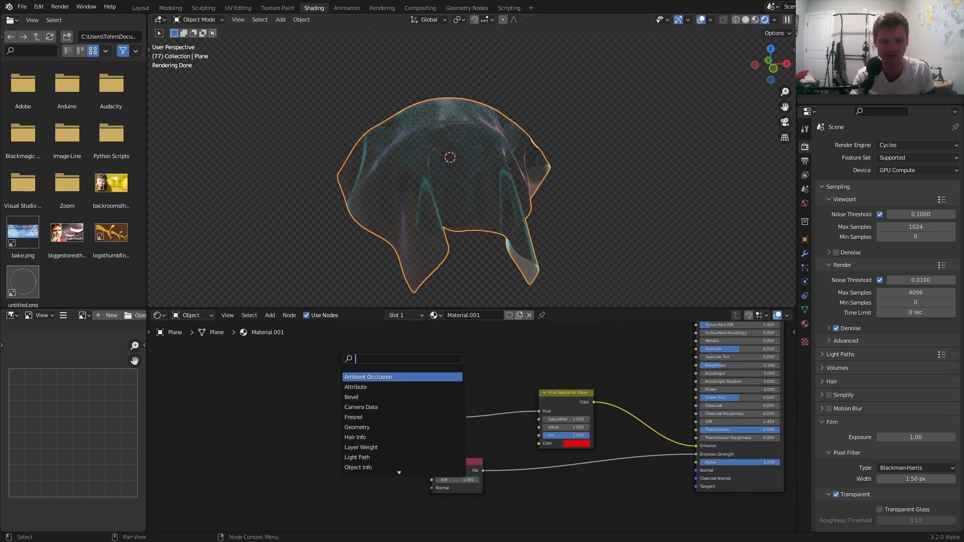
{"action": "type", "text": "voronoi"}
{"action": "key", "text": "Return"}
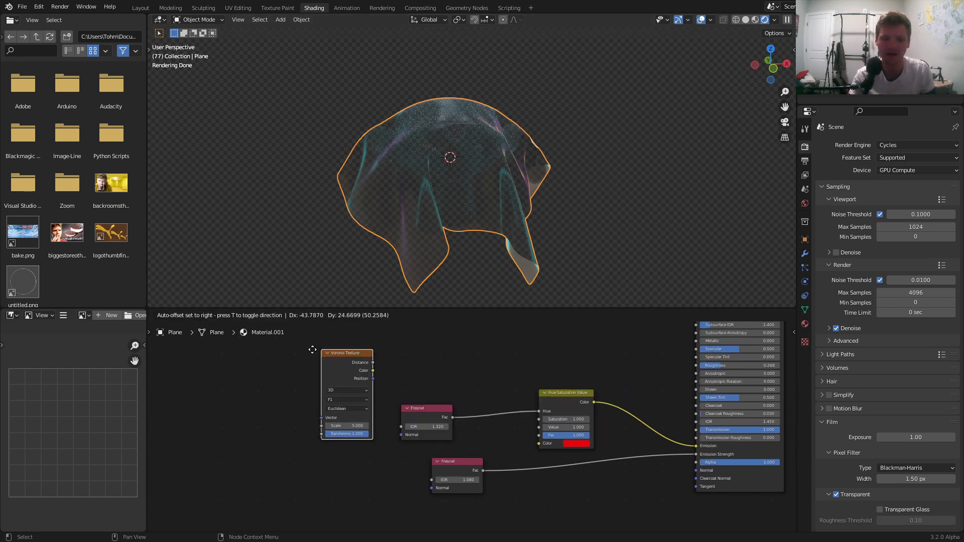
{"action": "left_click", "coordinate": [303, 351]}
{"action": "left_click", "coordinate": [314, 353], "text": "ctrl+shift"}
Step: Play the cloth animation to examine how the Voronoi pattern moves with the cloth, and preview the texture's Color output
{"action": "scroll", "coordinate": [429, 206], "scroll_direction": "up", "scroll_amount": 3}
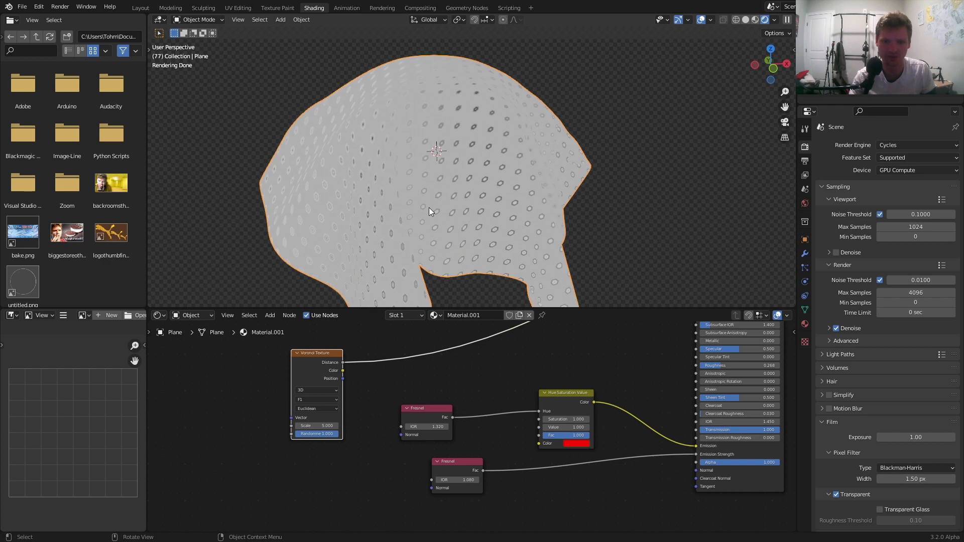
{"action": "key", "text": "space"}
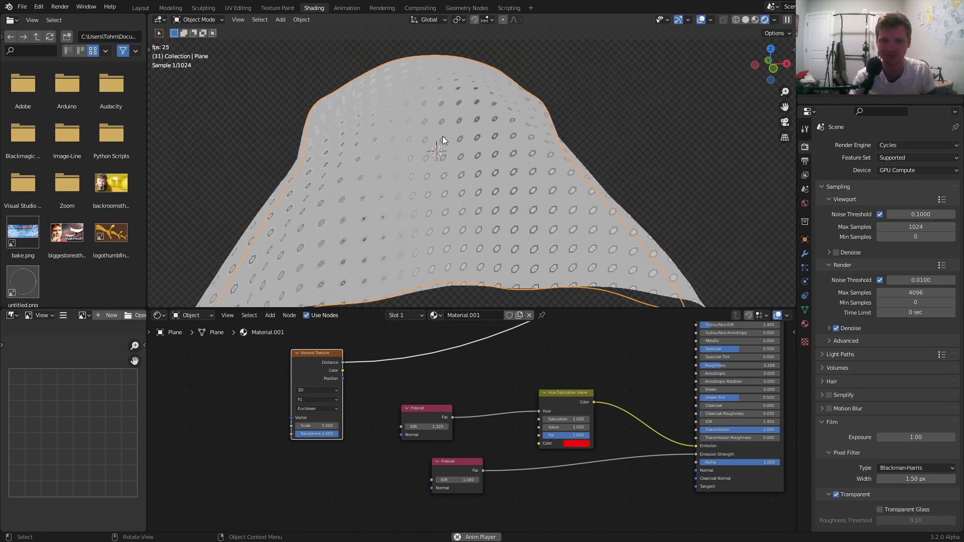
{"action": "key", "text": "space"}
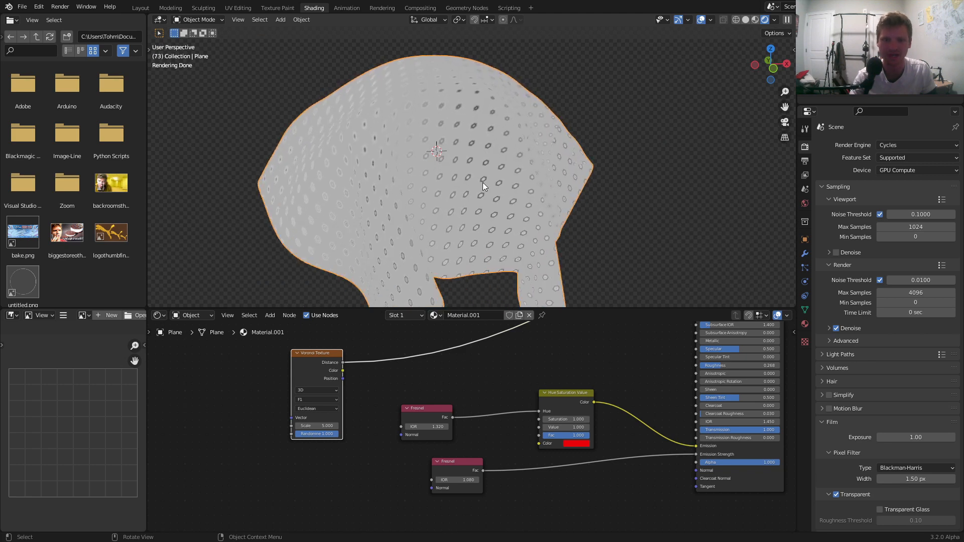
{"action": "scroll", "coordinate": [482, 170], "scroll_direction": "up", "scroll_amount": 2}
{"action": "left_click", "coordinate": [321, 362], "text": "ctrl+shift"}
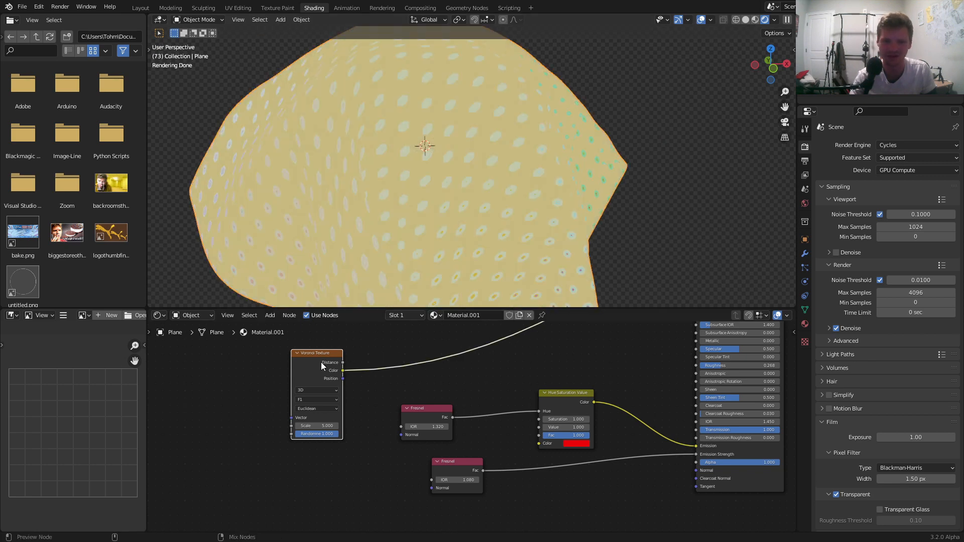
Step: Preview the Voronoi Texture's Distance output, and feed its Vector input from a Texture Coordinate node's UV output without a Mapping node
{"action": "left_click", "coordinate": [317, 360], "text": "ctrl+shift"}
{"action": "left_click", "coordinate": [318, 361], "text": "ctrl+shift"}
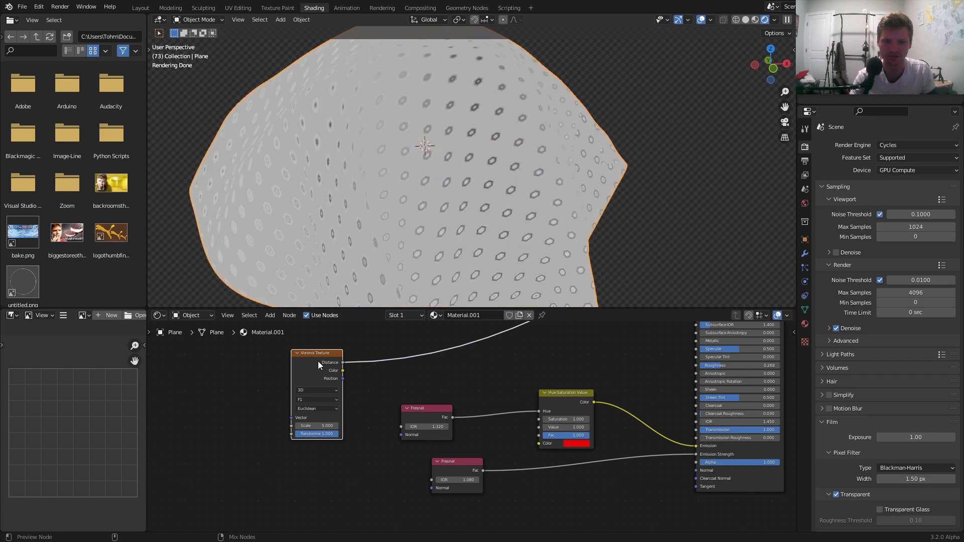
{"action": "middle_click_drag", "start_coordinate": [270, 393], "coordinate": [411, 404]}
{"action": "scroll", "coordinate": [415, 394], "scroll_direction": "up", "scroll_amount": 5}
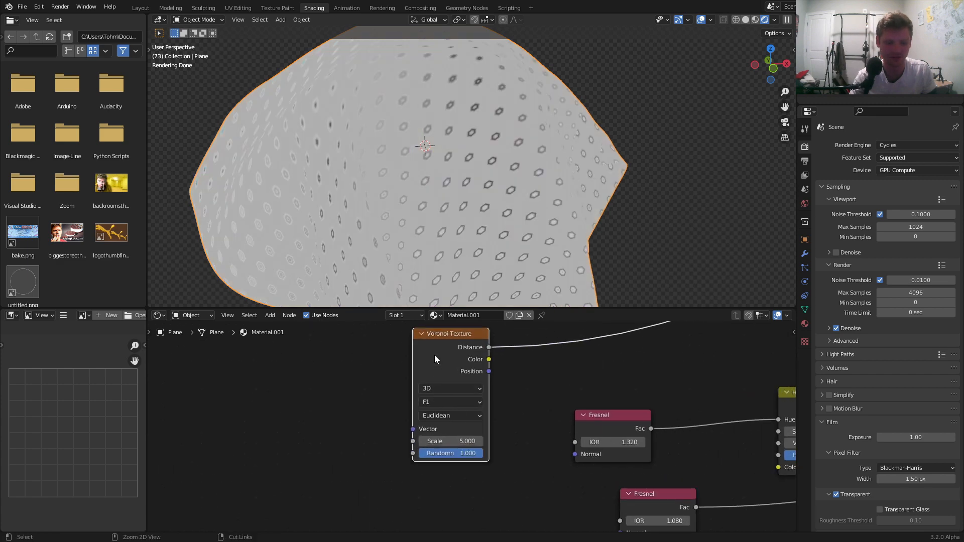
{"action": "key", "text": "ctrl+t"}
{"action": "key", "text": "ctrl+x"}
{"action": "left_click_drag", "start_coordinate": [218, 371], "coordinate": [419, 429]}
Step: Preview the Voronoi Position output and play the cloth animation from the first frame to examine how the UV-mapped pattern follows the cloth
{"action": "scroll", "coordinate": [432, 396], "scroll_direction": "down", "scroll_amount": 3}
{"action": "left_click", "coordinate": [447, 373], "text": "ctrl+shift"}
{"action": "left_click", "coordinate": [451, 368], "text": "ctrl+shift"}
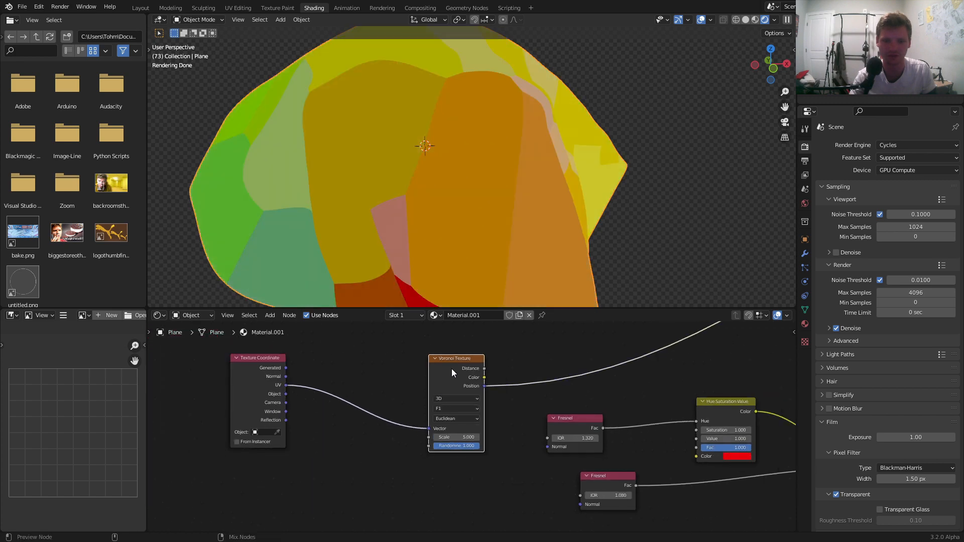
{"action": "key", "text": "shift+Left"}
{"action": "scroll", "coordinate": [490, 184], "scroll_direction": "down", "scroll_amount": 6}
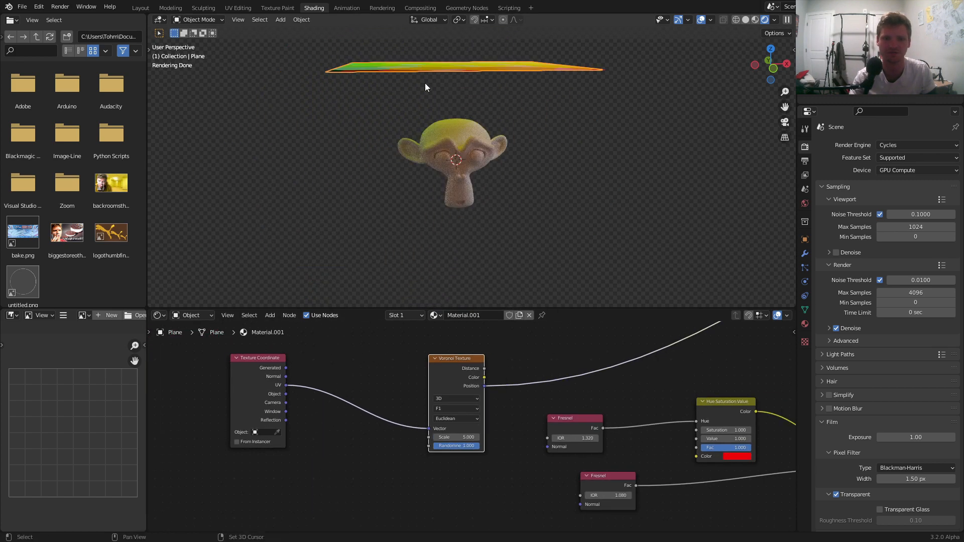
{"action": "middle_click_drag", "start_coordinate": [424, 83], "coordinate": [438, 144]}
{"action": "key", "text": "space"}
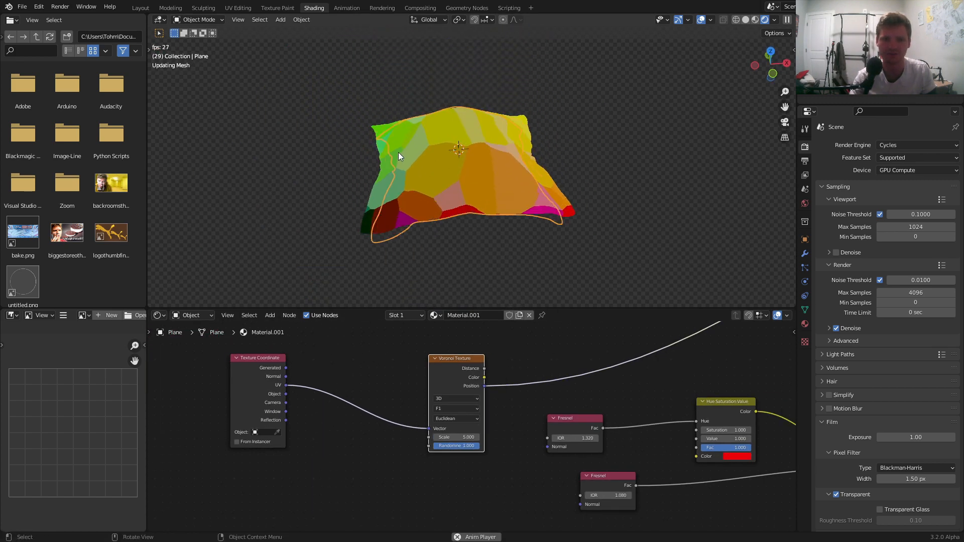
{"action": "key", "text": "space"}
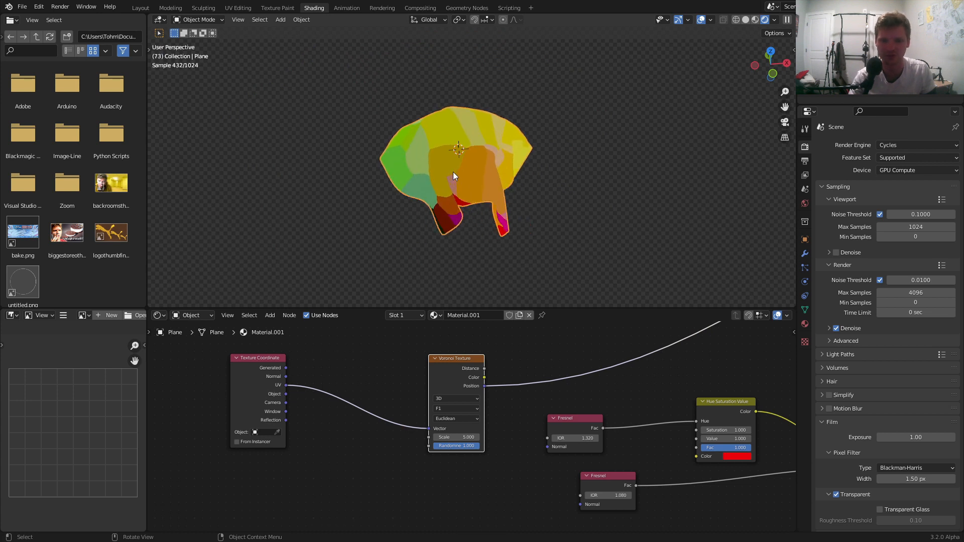
Step: Preview the Voronoi Distance output, shift the node toward the Texture Coordinate node, and set its Scale to 75.500
{"action": "scroll", "coordinate": [484, 157], "scroll_direction": "up", "scroll_amount": 1}
{"action": "left_click", "coordinate": [472, 370], "text": "ctrl+shift"}
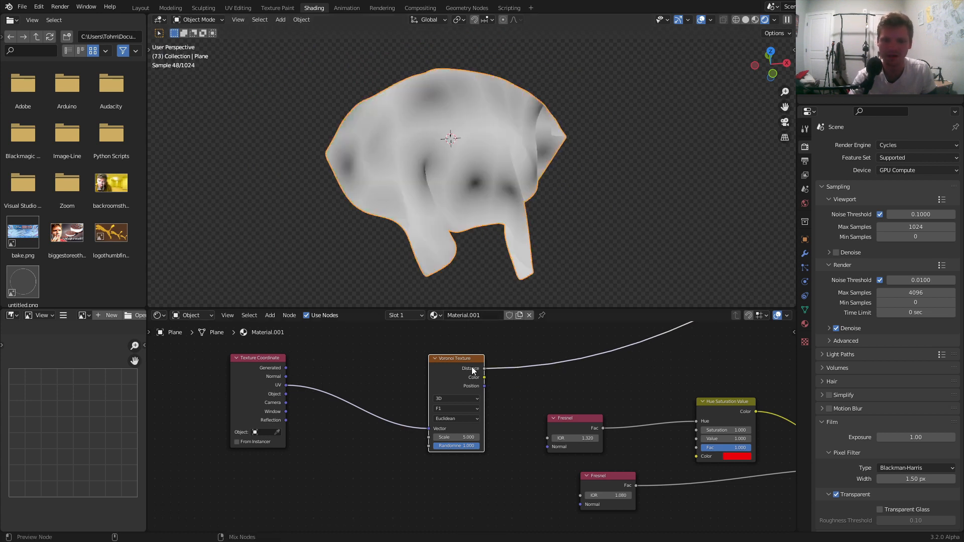
{"action": "left_click_drag", "start_coordinate": [474, 380], "coordinate": [412, 378]}
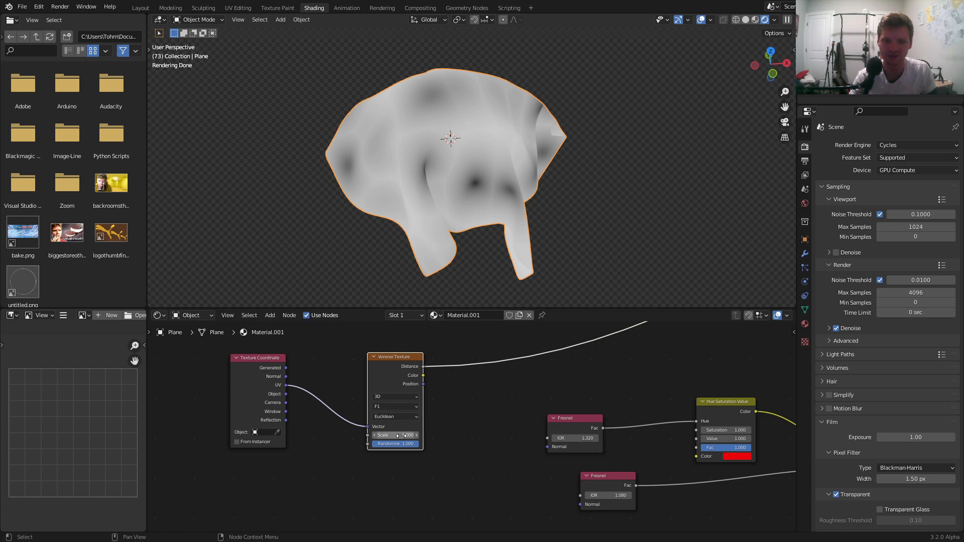
{"action": "left_click_drag", "start_coordinate": [402, 436], "coordinate": [467, 436]}
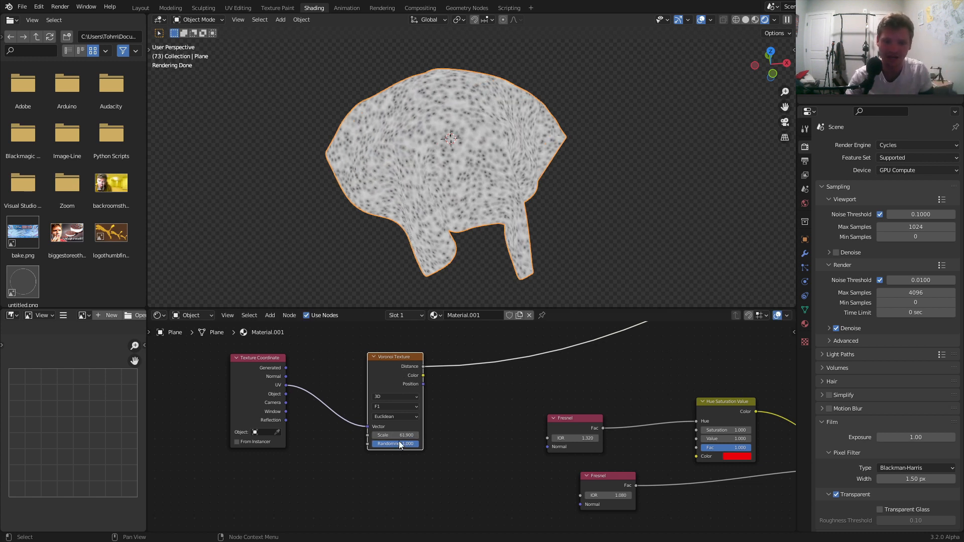
{"action": "left_click_drag", "start_coordinate": [467, 436], "coordinate": [502, 435]}
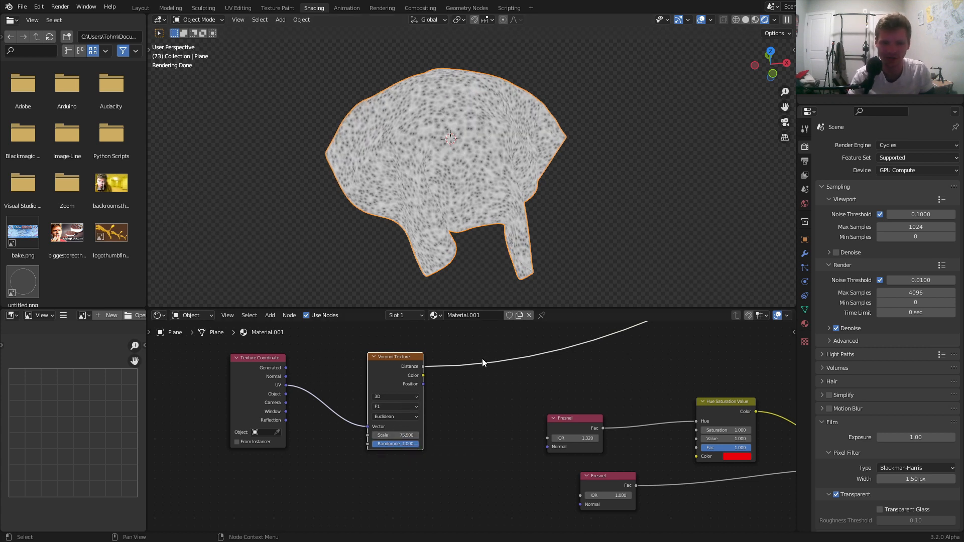
Step: Insert a ColorRamp node on the link leaving the Voronoi Texture's Distance output
{"action": "scroll", "coordinate": [482, 362], "scroll_direction": "up", "scroll_amount": 3}
{"action": "key", "text": "shift+a"}
{"action": "left_click", "coordinate": [394, 366]}
{"action": "type", "text": "c"}
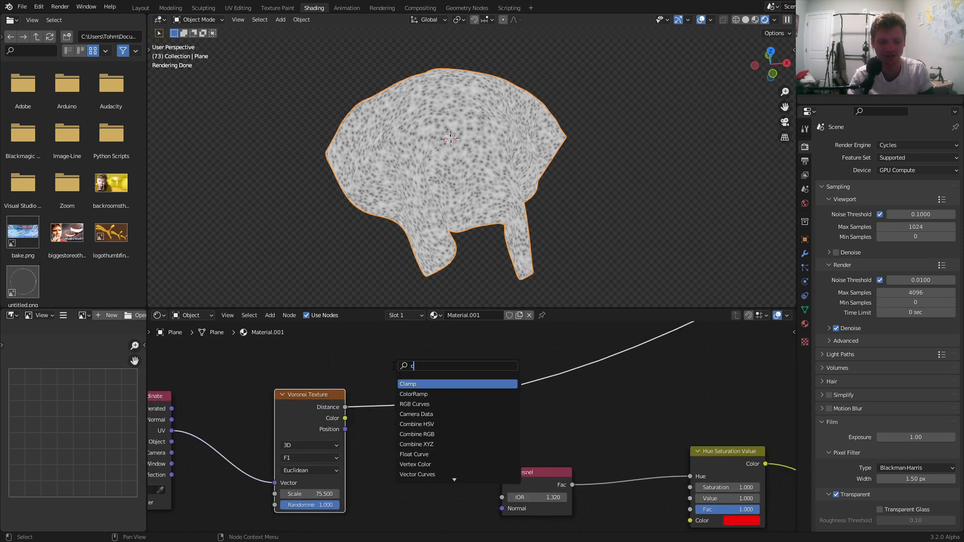
{"action": "left_click", "coordinate": [414, 394]}
{"action": "left_click", "coordinate": [412, 396]}
{"action": "scroll", "coordinate": [442, 444], "scroll_direction": "up", "scroll_amount": 2}
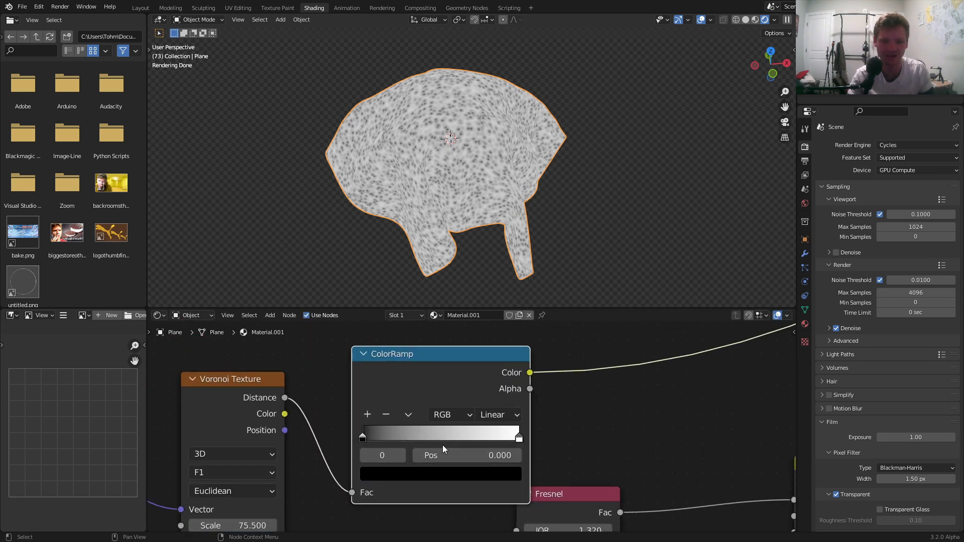
Step: Reverse the ColorRamp to run white to black, with the white stop at 0.000 and the black stop about a quarter along
{"action": "left_click_drag", "start_coordinate": [446, 456], "coordinate": [276, 456]}
{"action": "left_click", "coordinate": [400, 457]}
{"action": "scroll", "coordinate": [491, 182], "scroll_direction": "up", "scroll_amount": 2}
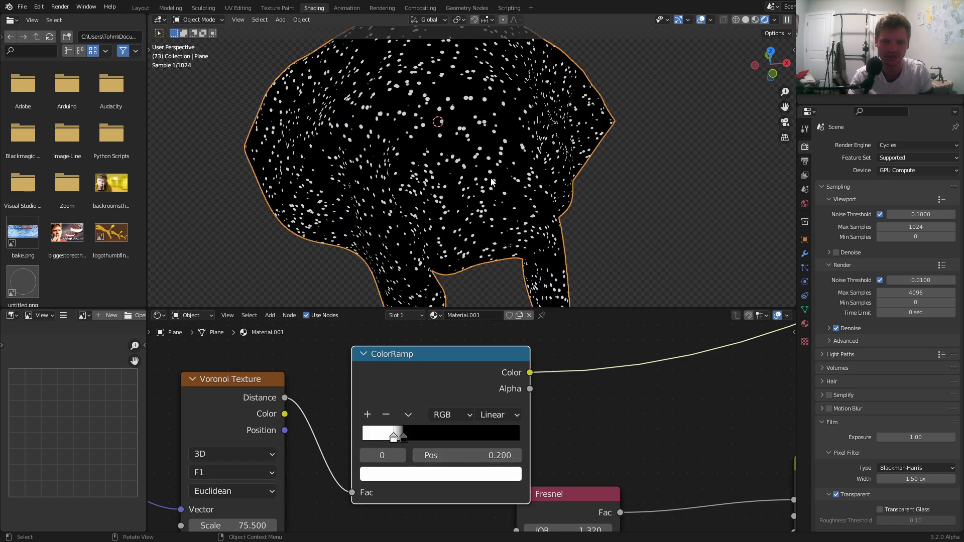
{"action": "scroll", "coordinate": [492, 181], "scroll_direction": "up", "scroll_amount": 1}
{"action": "left_click_drag", "start_coordinate": [452, 456], "coordinate": [425, 455]}
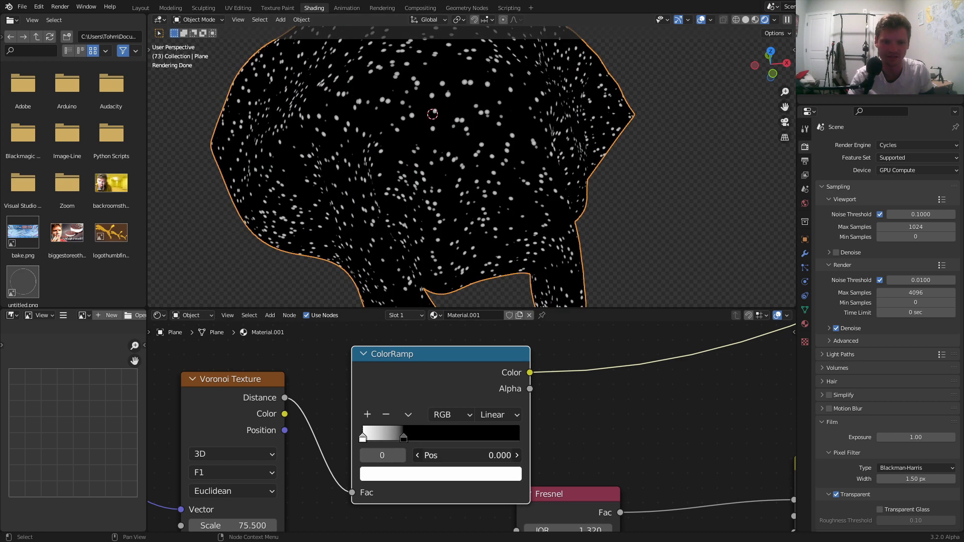
Step: Duplicate the Hue Saturation Value node and insert the copy on the ColorRamp's output link
{"action": "scroll", "coordinate": [525, 395], "scroll_direction": "down", "scroll_amount": 5}
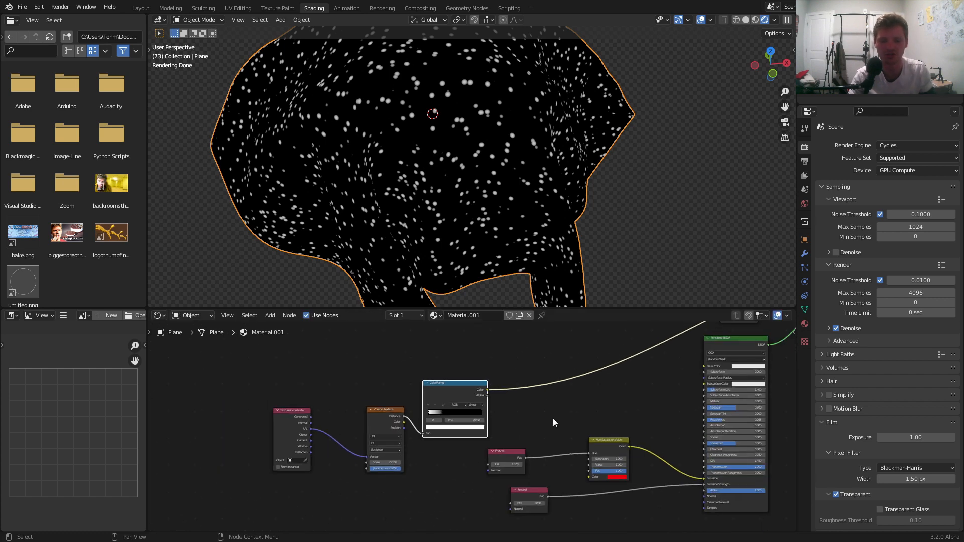
{"action": "scroll", "coordinate": [553, 417], "scroll_direction": "up", "scroll_amount": 2}
{"action": "left_click", "coordinate": [647, 448]}
{"action": "key", "text": "shift+d"}
{"action": "left_click", "coordinate": [593, 345]}
{"action": "scroll", "coordinate": [606, 361], "scroll_direction": "up", "scroll_amount": 3}
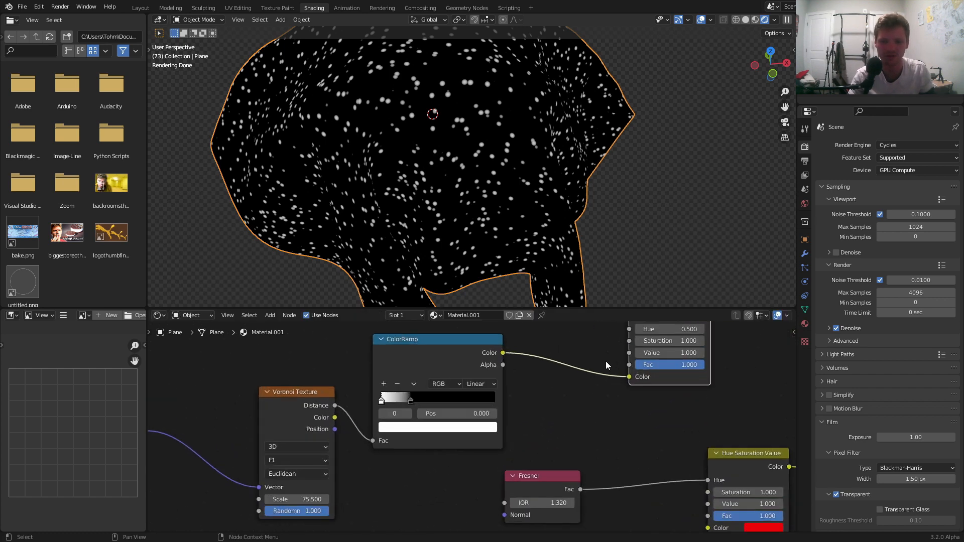
Step: Connect the ColorRamp Color to the copied node's Hue input and free its Color input to use the red swatch
{"action": "left_click_drag", "start_coordinate": [445, 420], "coordinate": [571, 398]}
{"action": "left_click_drag", "start_coordinate": [572, 444], "coordinate": [555, 444]}
{"action": "left_click", "coordinate": [625, 444]}
{"action": "scroll", "coordinate": [414, 195], "scroll_direction": "up", "scroll_amount": 5}
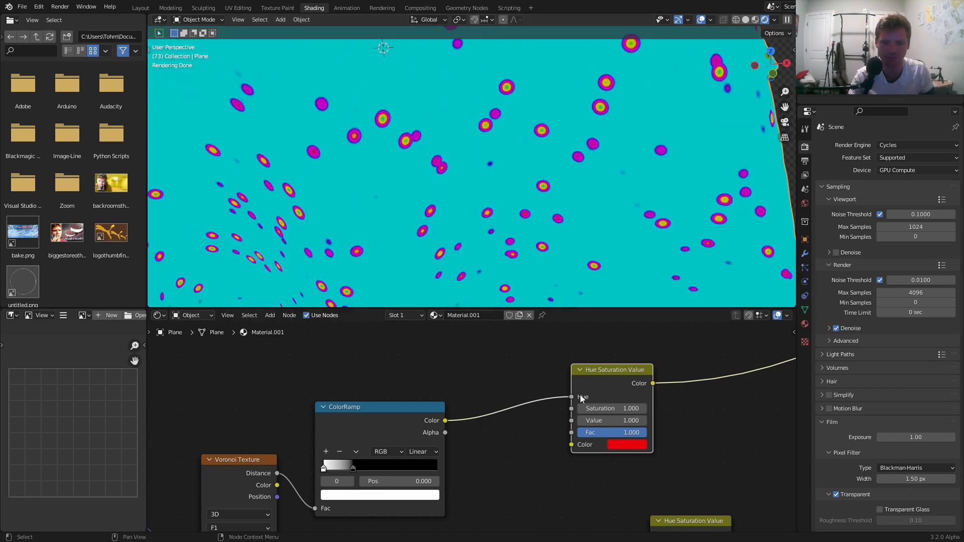
Step: Blend both Hue Saturation Value nodes through a Mix node into the Principled BSDF's Emission, with the ColorRamp Color driving its Fac
{"action": "scroll", "coordinate": [617, 400], "scroll_direction": "down", "scroll_amount": 6}
{"action": "middle_click_drag", "start_coordinate": [598, 451], "coordinate": [528, 373]}
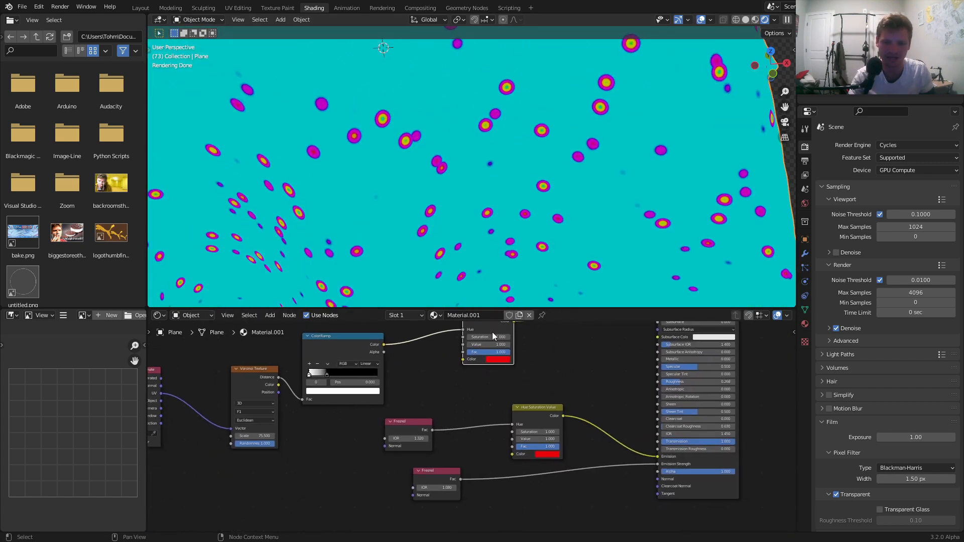
{"action": "key", "text": "g"}
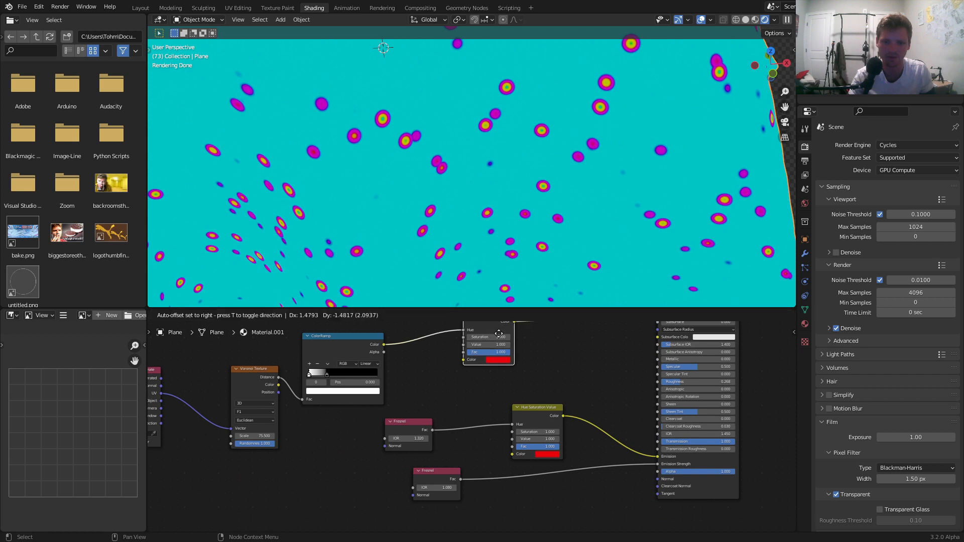
{"action": "left_click", "coordinate": [585, 365]}
{"action": "right_click_drag", "start_coordinate": [547, 420], "coordinate": [535, 383], "text": "ctrl+shift"}
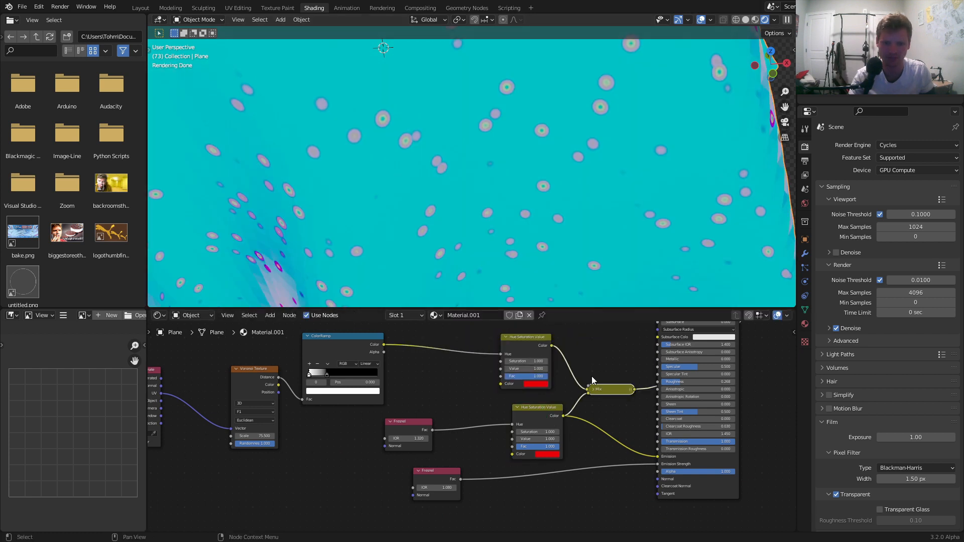
{"action": "left_click_drag", "start_coordinate": [606, 388], "coordinate": [657, 457]}
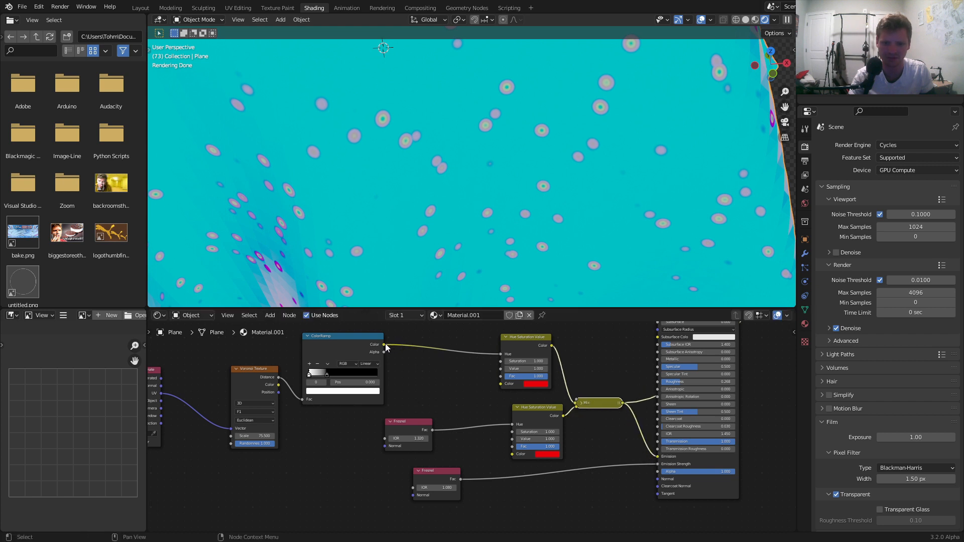
{"action": "left_click_drag", "start_coordinate": [385, 344], "coordinate": [575, 401]}
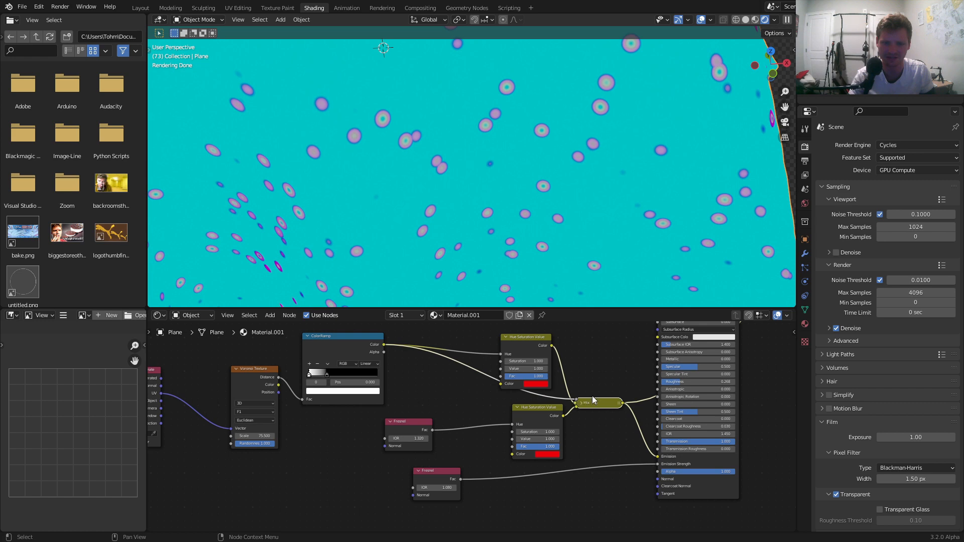
Step: Examine the mixed colors on the cloth, comparing them with the Fresnel-driven hue node and with the Mix node muted
{"action": "scroll", "coordinate": [460, 200], "scroll_direction": "down", "scroll_amount": 6}
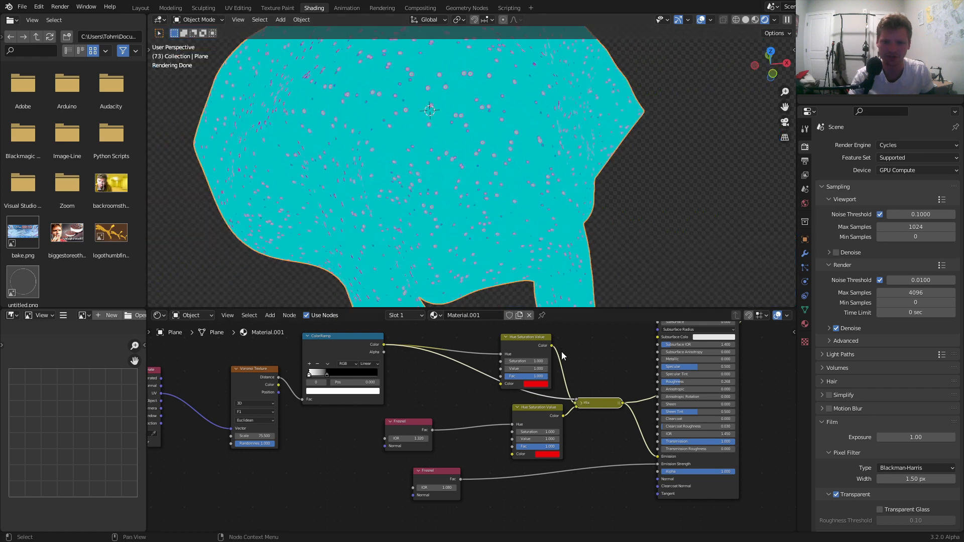
{"action": "middle_click_drag", "start_coordinate": [472, 161], "coordinate": [464, 122]}
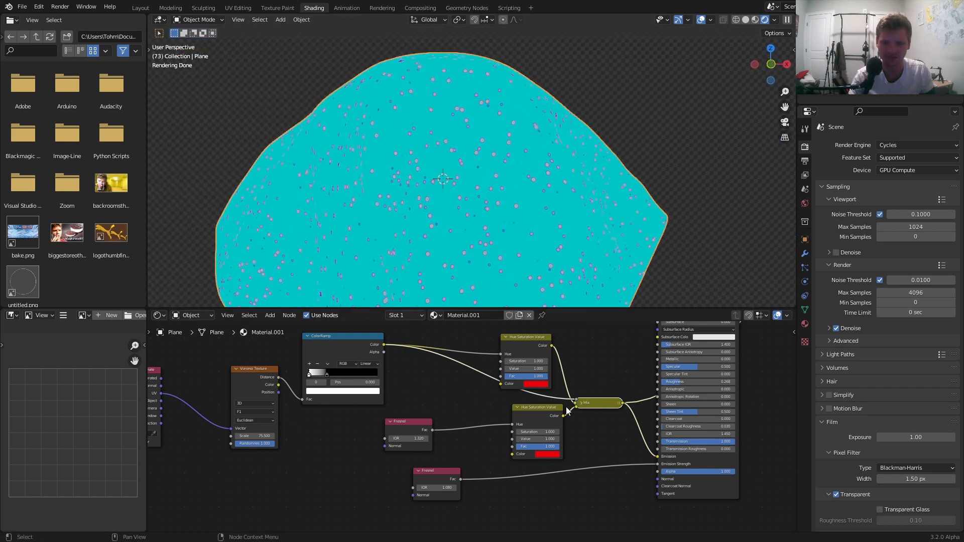
{"action": "left_click", "coordinate": [548, 407], "text": "ctrl+shift"}
{"action": "left_click", "coordinate": [595, 405], "text": "ctrl+shift"}
{"action": "scroll", "coordinate": [460, 198], "scroll_direction": "up", "scroll_amount": 5}
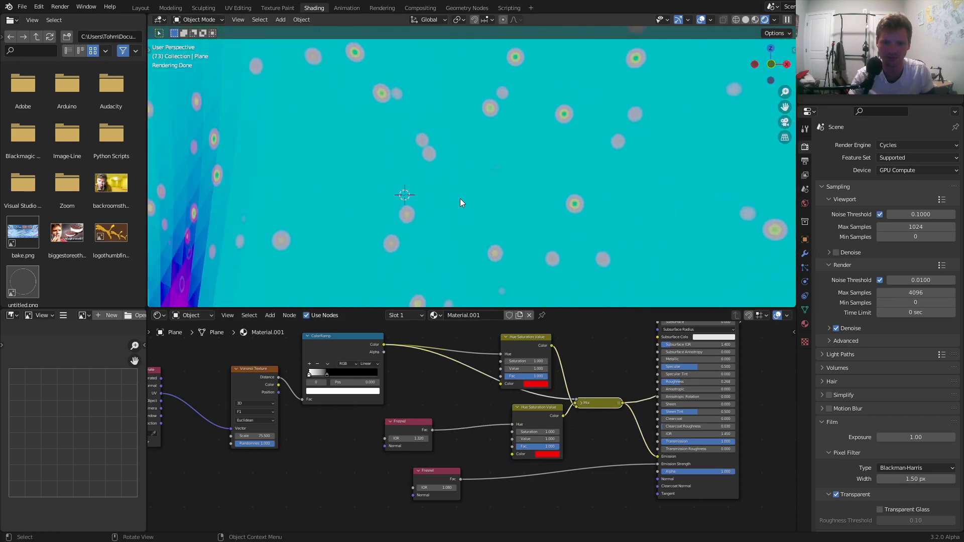
{"action": "scroll", "coordinate": [460, 198], "scroll_direction": "down", "scroll_amount": 4}
{"action": "key", "text": "m"}
{"action": "key", "text": "m"}
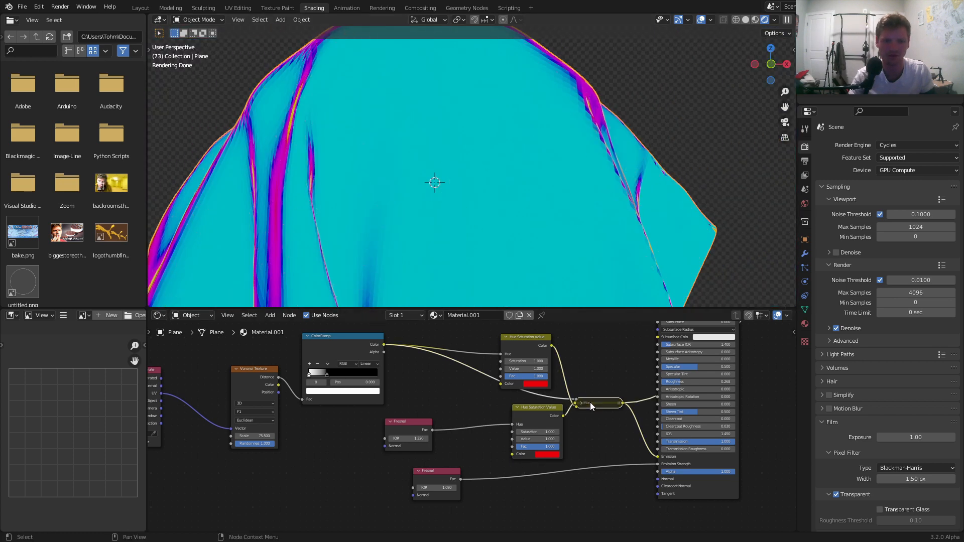
Step: Preview the Mix Shader on the cloth and review the emission nodes feeding the Principled BSDF
{"action": "middle_click_drag", "start_coordinate": [682, 345], "coordinate": [532, 480]}
{"action": "left_click", "coordinate": [689, 339], "text": "ctrl+shift"}
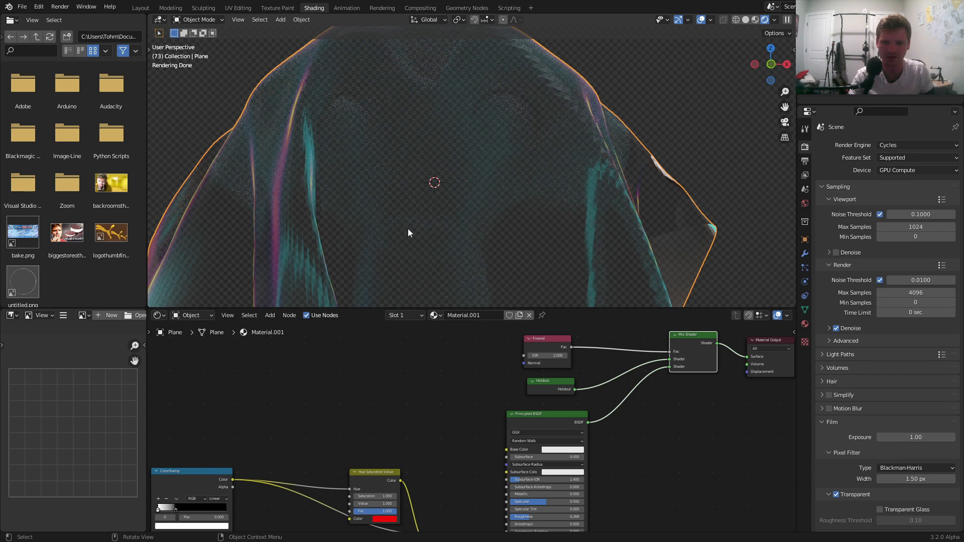
{"action": "middle_click_drag", "start_coordinate": [460, 499], "coordinate": [474, 334]}
{"action": "scroll", "coordinate": [523, 448], "scroll_direction": "up", "scroll_amount": 4}
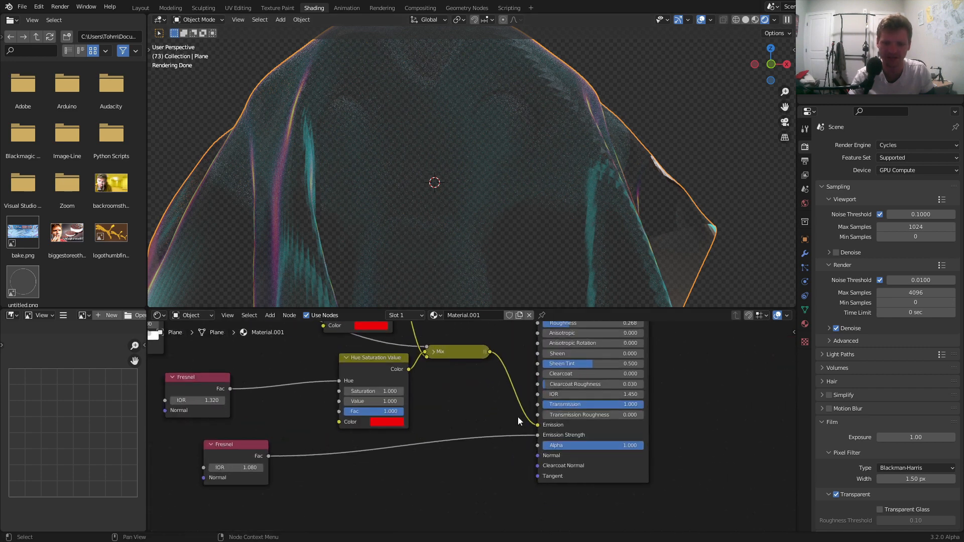
{"action": "scroll", "coordinate": [465, 434], "scroll_direction": "down", "scroll_amount": 1}
{"action": "scroll", "coordinate": [477, 441], "scroll_direction": "down", "scroll_amount": 2}
{"action": "middle_click_drag", "start_coordinate": [496, 442], "coordinate": [516, 429]}
Step: Preview the ColorRamp, add a Math node below the emission nodes, and connect the ColorRamp Color to its first Value input
{"action": "left_click", "coordinate": [363, 365], "text": "ctrl+shift"}
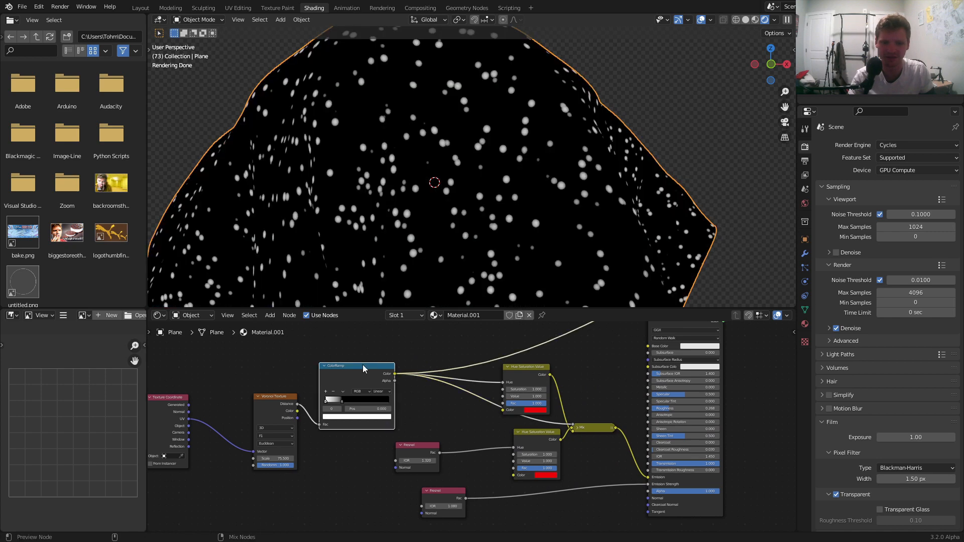
{"action": "key", "text": "shift+a"}
{"action": "type", "text": "ma"}
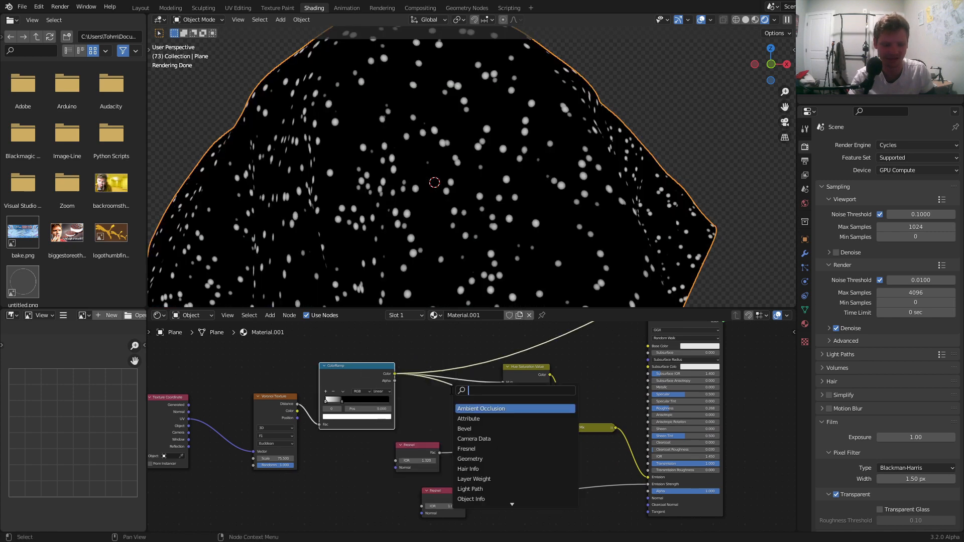
{"action": "type", "text": "th"}
{"action": "key", "text": "Return"}
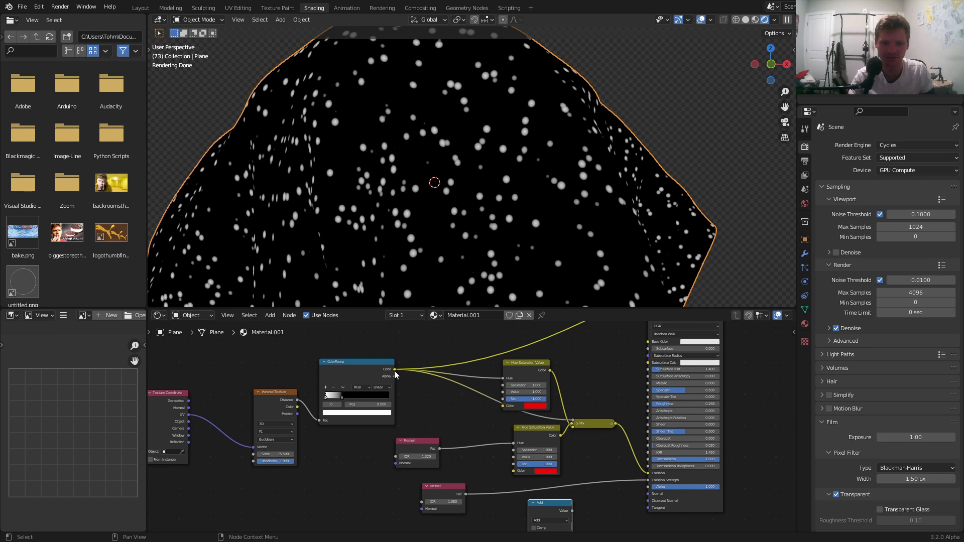
{"action": "left_click_drag", "start_coordinate": [395, 370], "coordinate": [528, 497]}
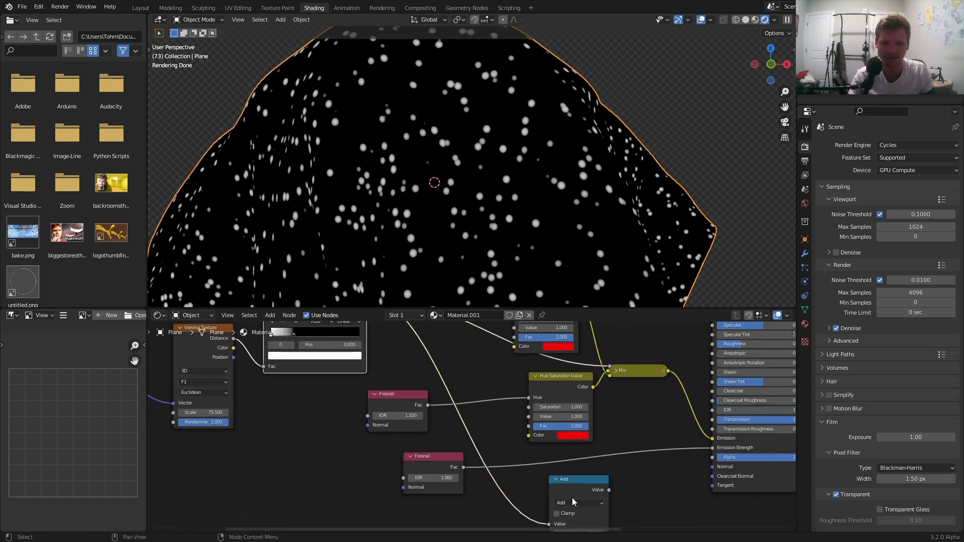
Step: Set the Math node to Multiply, connect the 1.080 IOR Fresnel's Fac to its second Value, preview it, and move it nearer the Fresnel
{"action": "scroll", "coordinate": [552, 477], "scroll_direction": "up", "scroll_amount": 2}
{"action": "left_click", "coordinate": [505, 432]}
{"action": "left_click", "coordinate": [513, 342]}
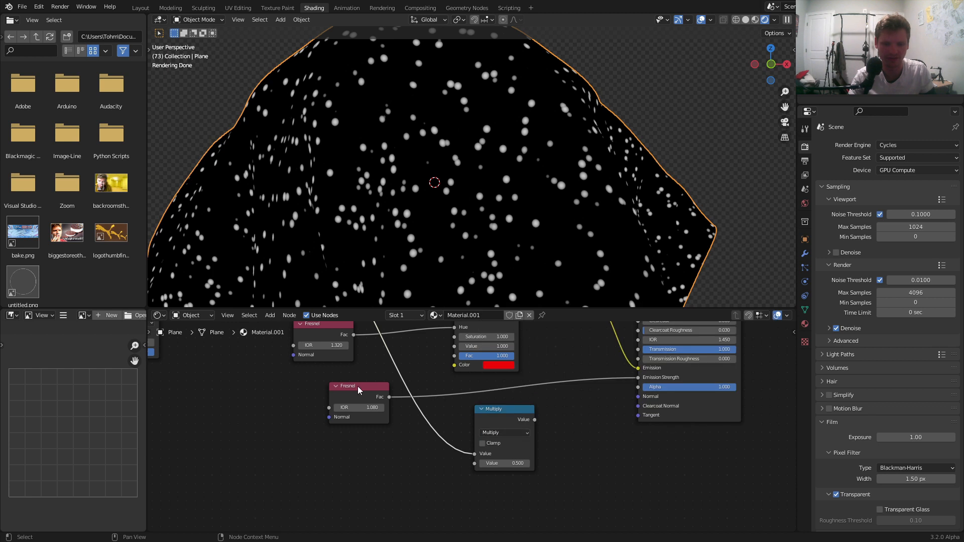
{"action": "right_click_drag", "start_coordinate": [366, 399], "coordinate": [513, 459], "text": "alt"}
{"action": "left_click", "coordinate": [511, 409], "text": "ctrl+shift"}
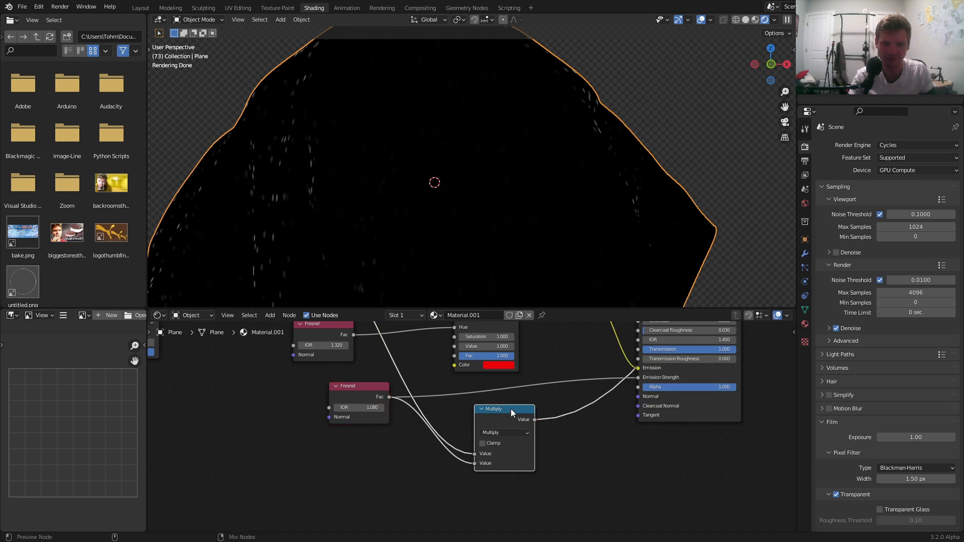
{"action": "mouse_move", "coordinate": [376, 167]}
{"action": "middle_mouse_down"}
{"action": "mouse_move", "coordinate": [406, 165]}
{"action": "mouse_move", "coordinate": [365, 170]}
{"action": "middle_mouse_up"}
{"action": "key", "text": "g"}
{"action": "left_click", "coordinate": [434, 416]}
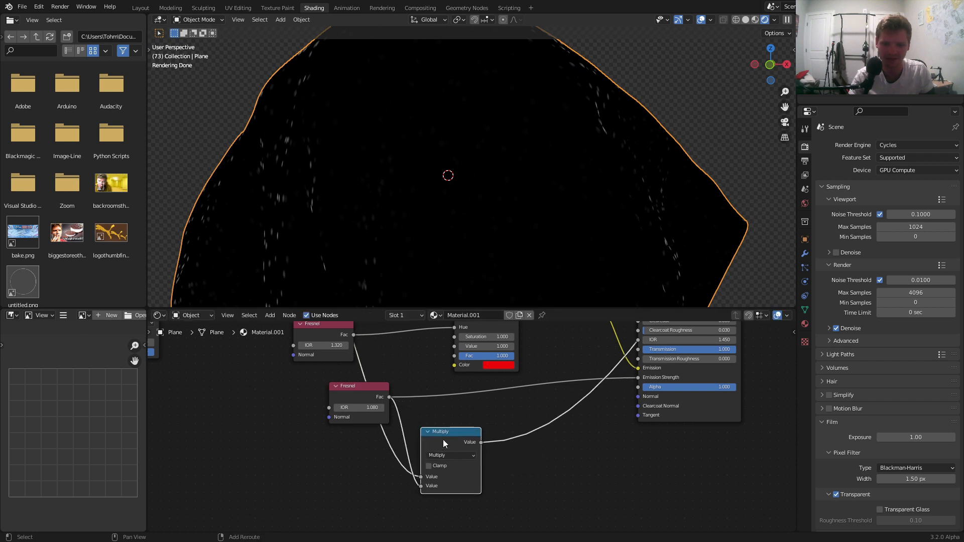
Step: Duplicate the Multiply node between the 1.080 IOR Fresnel and Emission Strength, set it to Add, and feed the original Multiply into its second Value
{"action": "key", "text": "shift+d"}
{"action": "left_click", "coordinate": [565, 387]}
{"action": "left_click", "coordinate": [561, 377]}
{"action": "left_click", "coordinate": [561, 356]}
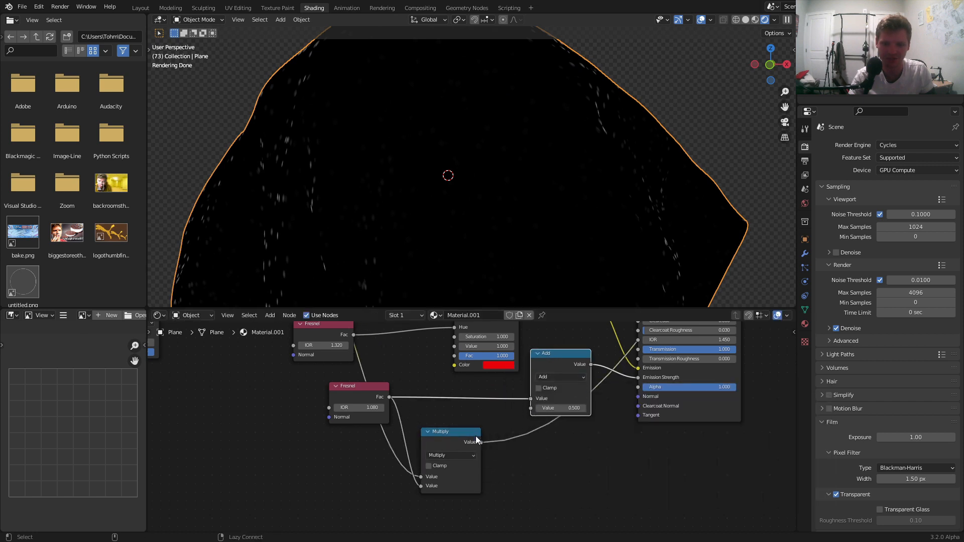
Step: Preview the Mix Shader on the cloth and inspect the combined emission from a slightly different angle
{"action": "scroll", "coordinate": [574, 408], "scroll_direction": "down", "scroll_amount": 3}
{"action": "middle_click_drag", "start_coordinate": [565, 357], "coordinate": [475, 513]}
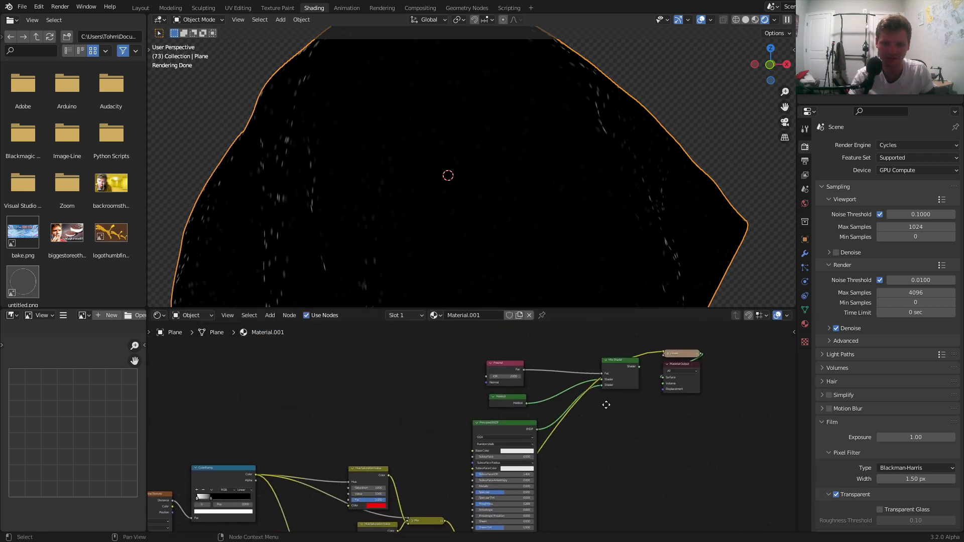
{"action": "left_click", "coordinate": [614, 363], "text": "ctrl+shift"}
{"action": "middle_click_drag", "start_coordinate": [333, 195], "coordinate": [371, 231]}
Step: Insert a duplicate Multiply node between the first Multiply and the Add node, and set its second Value to 47.9
{"action": "middle_click_drag", "start_coordinate": [403, 445], "coordinate": [403, 349]}
{"action": "scroll", "coordinate": [389, 477], "scroll_direction": "up", "scroll_amount": 2}
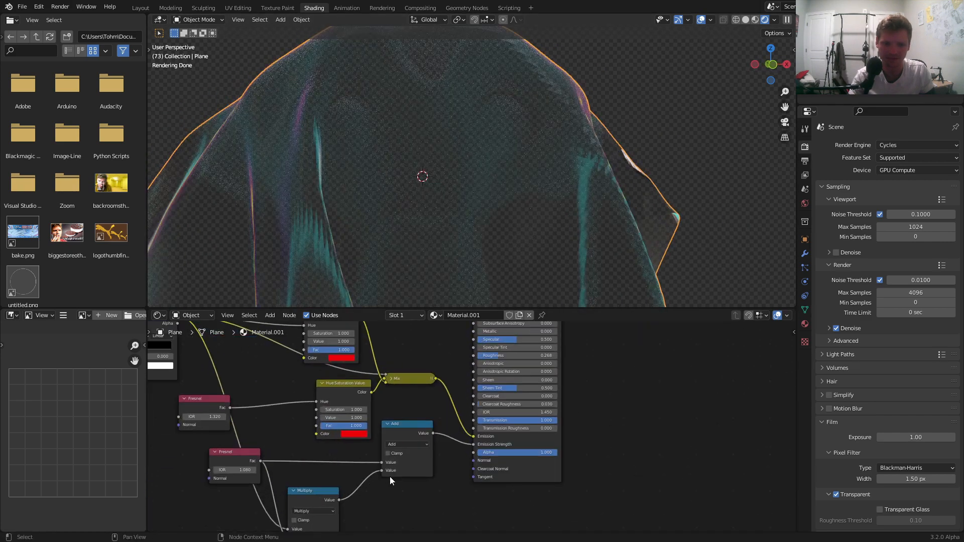
{"action": "scroll", "coordinate": [420, 426], "scroll_direction": "up", "scroll_amount": 2}
{"action": "key", "text": "shift+d"}
{"action": "left_click", "coordinate": [510, 402]}
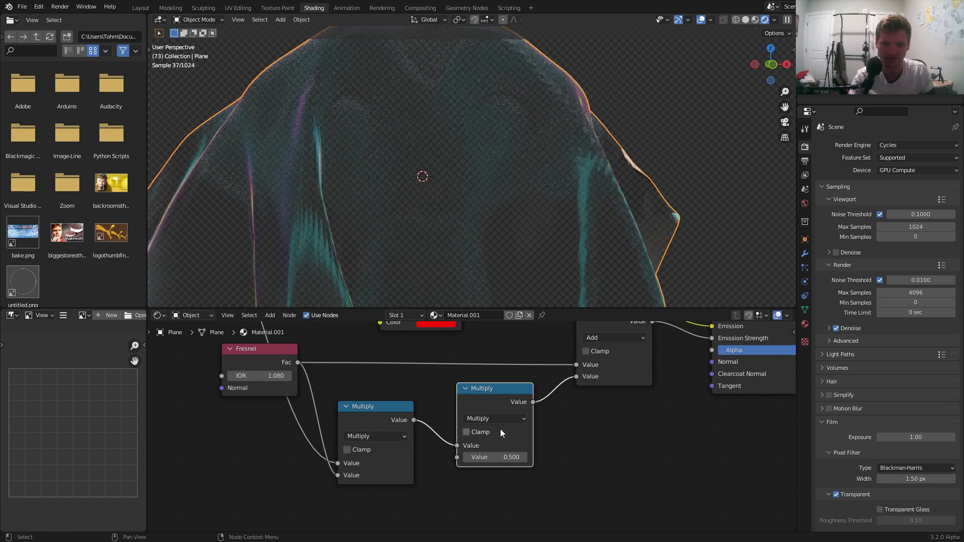
{"action": "left_click_drag", "start_coordinate": [497, 463], "coordinate": [537, 463]}
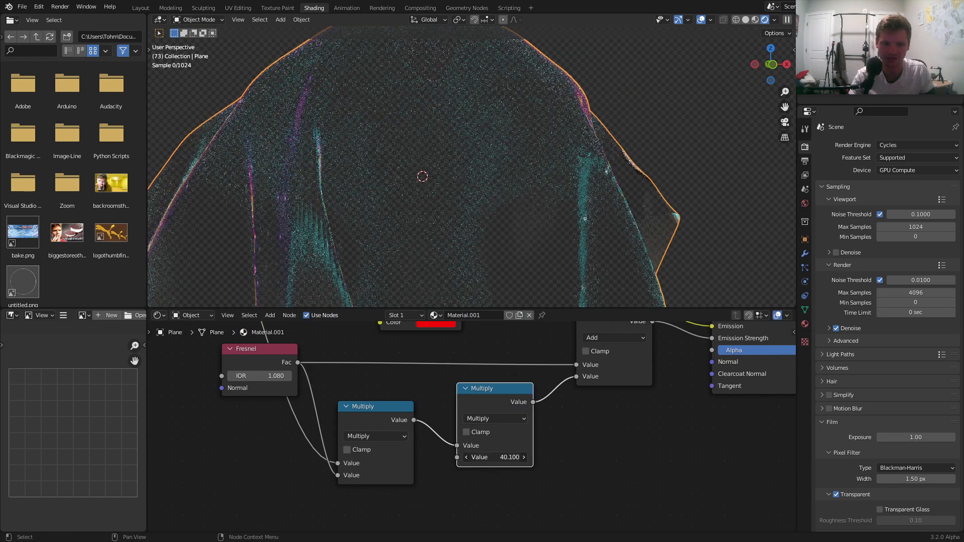
Step: Set the Voronoi Texture's Scale to 121.6 and play the cloth animation to check the speckles
{"action": "mouse_move", "coordinate": [295, 218]}
{"action": "middle_mouse_down"}
{"action": "mouse_move", "coordinate": [325, 210]}
{"action": "mouse_move", "coordinate": [309, 210]}
{"action": "middle_mouse_up"}
{"action": "middle_click_drag", "start_coordinate": [252, 409], "coordinate": [354, 440]}
{"action": "middle_click_drag", "start_coordinate": [280, 393], "coordinate": [340, 490]}
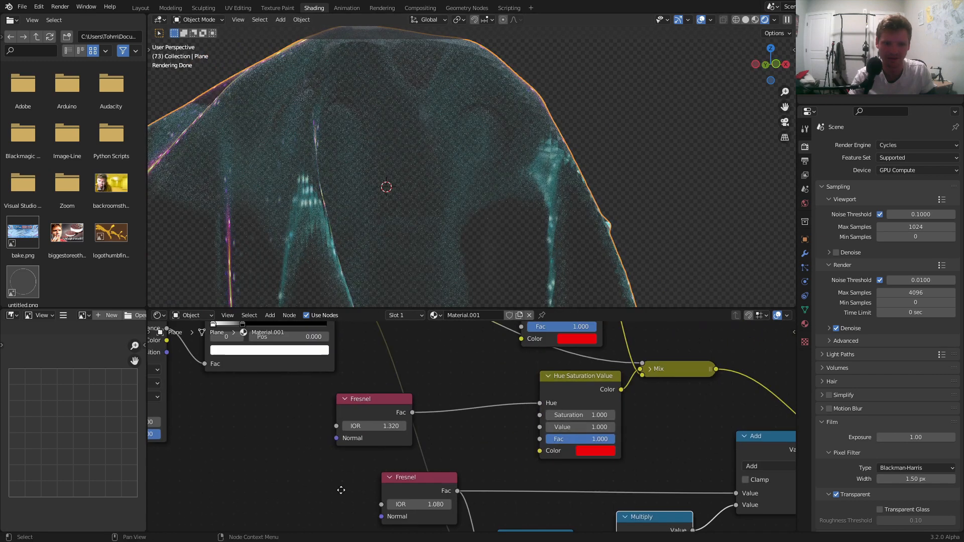
{"action": "middle_click_drag", "start_coordinate": [325, 385], "coordinate": [493, 459]}
{"action": "left_click_drag", "start_coordinate": [309, 494], "coordinate": [342, 494]}
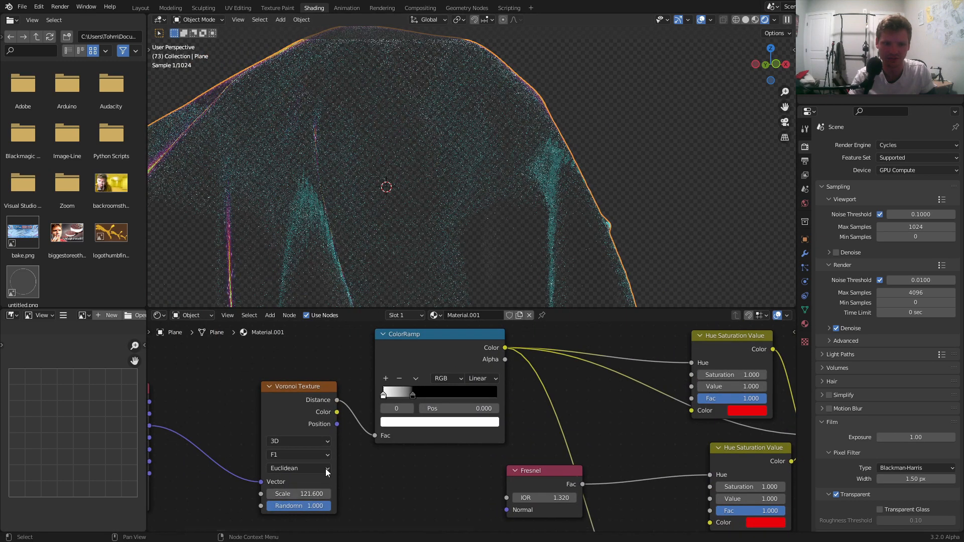
{"action": "scroll", "coordinate": [447, 219], "scroll_direction": "down", "scroll_amount": 4}
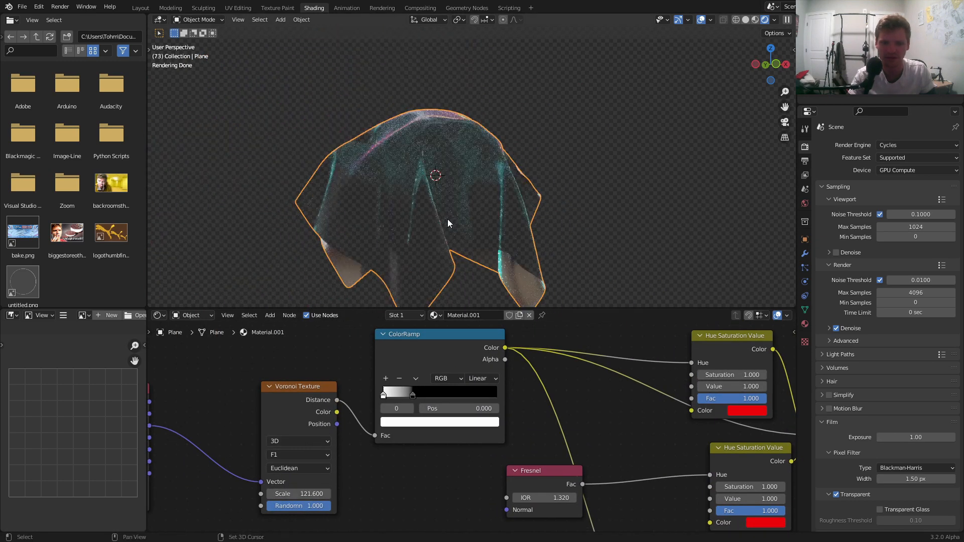
{"action": "key", "text": "space"}
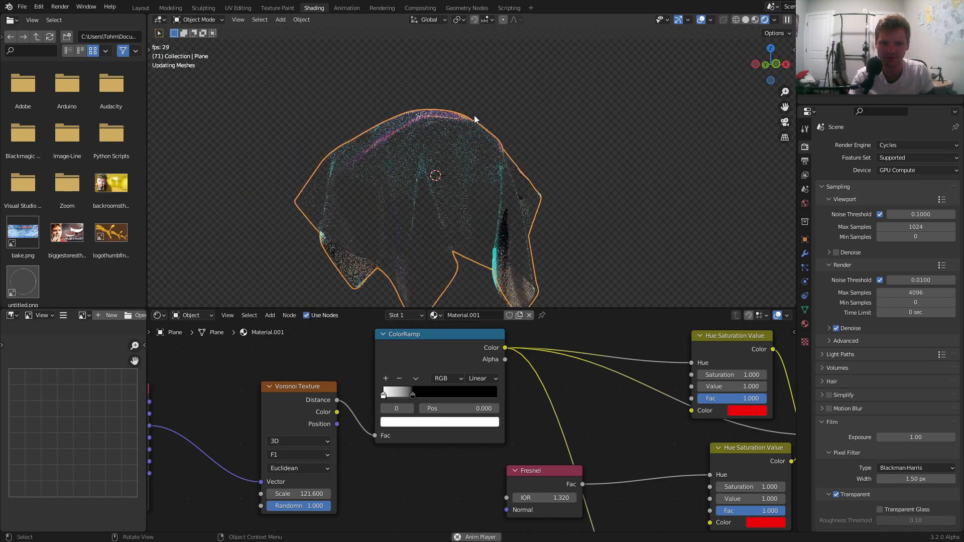
{"action": "key", "text": "space"}
Step: Preview the Voronoi Texture on the cloth, switch it to 4D, and set its W value to 1.15
{"action": "scroll", "coordinate": [408, 409], "scroll_direction": "down", "scroll_amount": 2}
{"action": "middle_click_drag", "start_coordinate": [240, 477], "coordinate": [468, 447]}
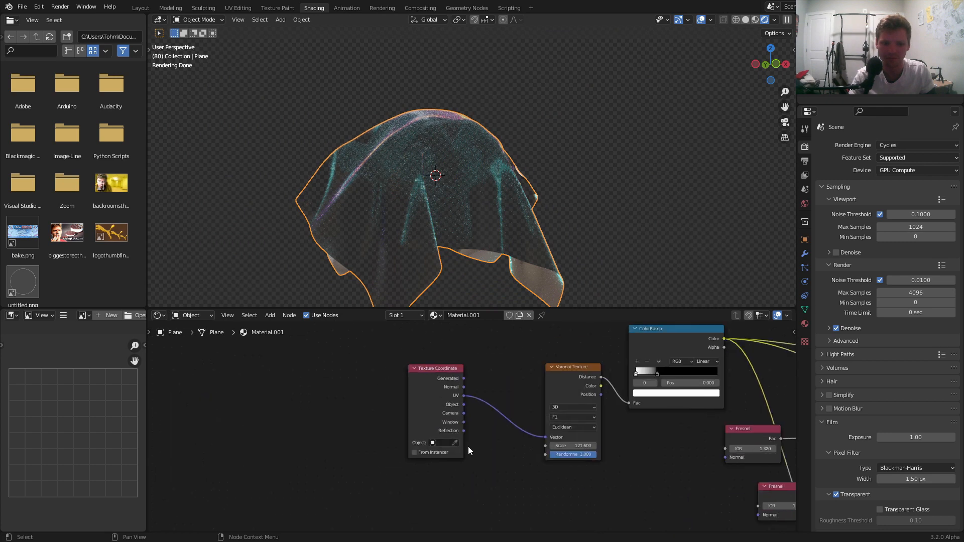
{"action": "scroll", "coordinate": [469, 446], "scroll_direction": "up", "scroll_amount": 7}
{"action": "middle_click_drag", "start_coordinate": [597, 399], "coordinate": [484, 436]}
{"action": "left_click", "coordinate": [531, 376], "text": "ctrl+shift"}
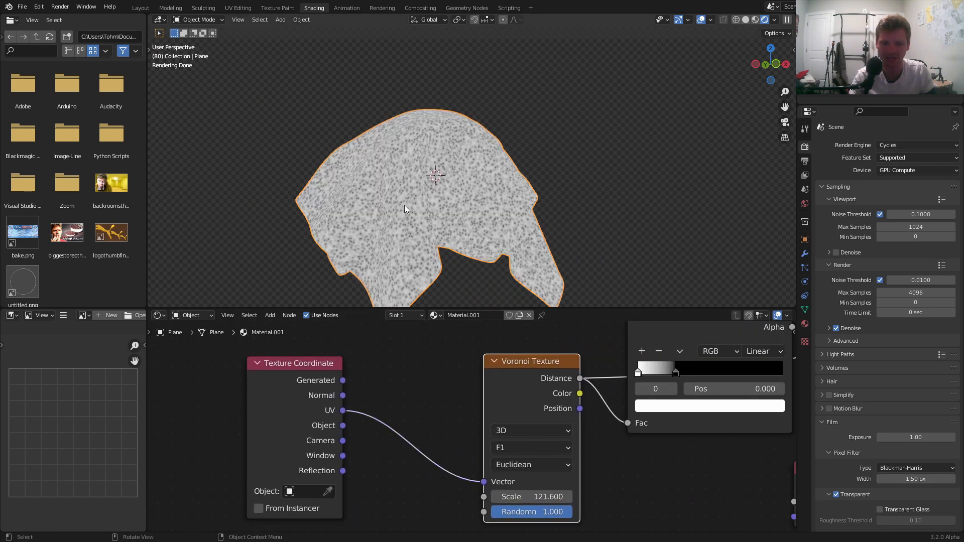
{"action": "left_click", "coordinate": [514, 429]}
{"action": "left_click", "coordinate": [523, 490]}
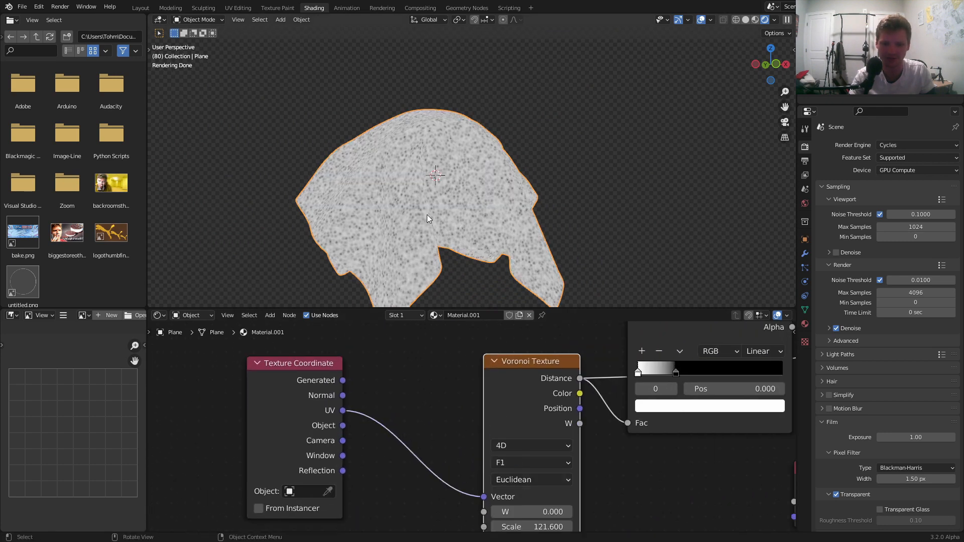
{"action": "scroll", "coordinate": [408, 254], "scroll_direction": "up", "scroll_amount": 3}
{"action": "middle_click_drag", "start_coordinate": [529, 496], "coordinate": [494, 453]}
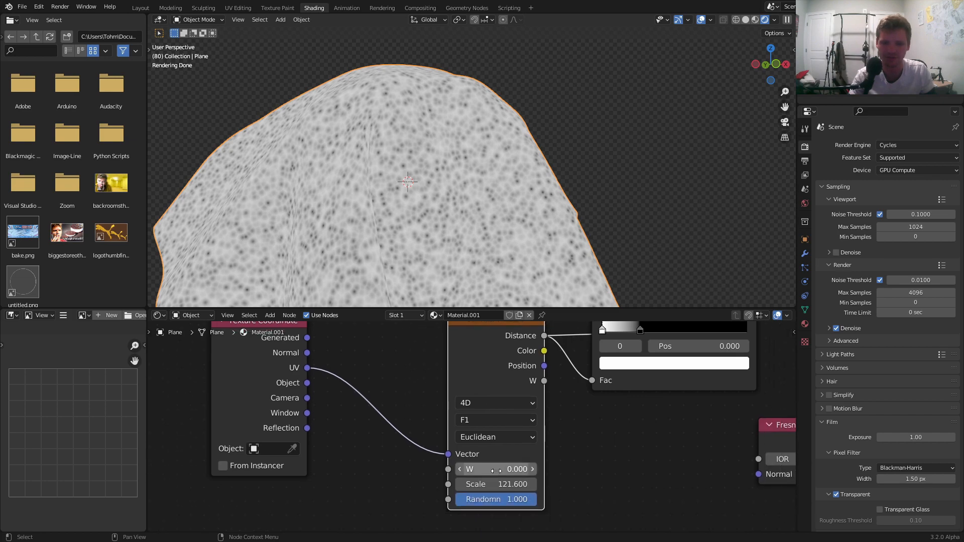
{"action": "left_click_drag", "start_coordinate": [496, 470], "coordinate": [554, 471]}
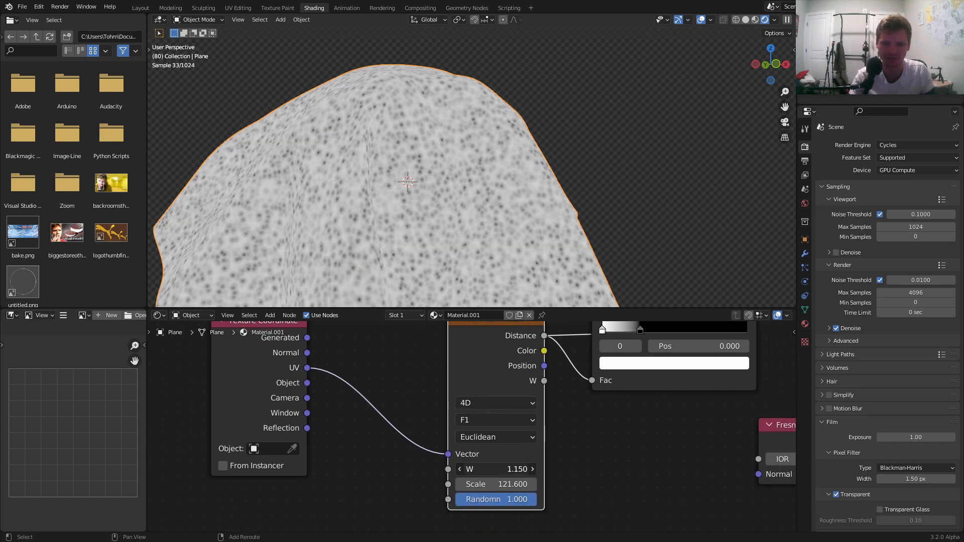
Step: Drive the Voronoi Texture's W with the expression #frame/300 and play the animation to judge its speed
{"action": "left_click", "coordinate": [495, 469]}
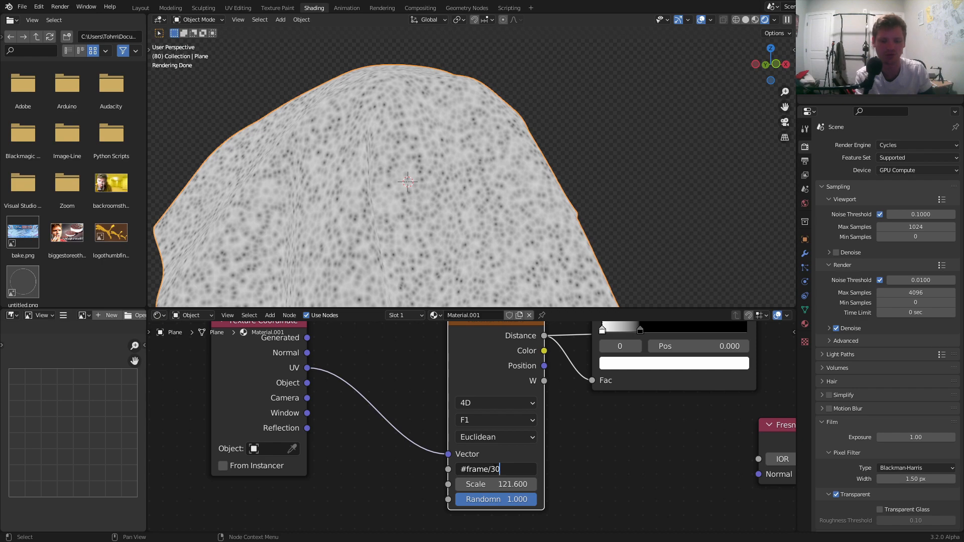
{"action": "key", "text": "Return"}
{"action": "key", "text": "space"}
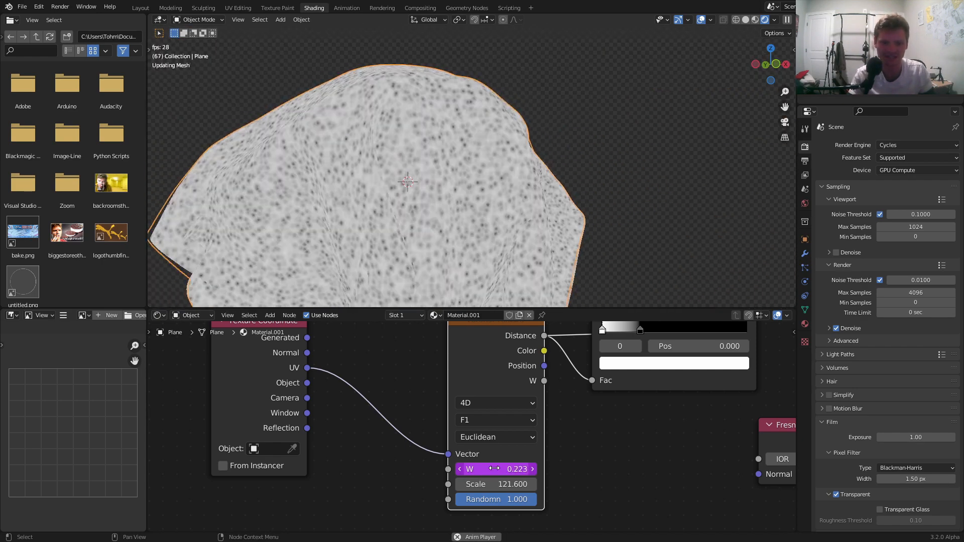
{"action": "key", "text": "space"}
Step: Slow the Voronoi Texture's W driver to #frame/3000 and replay the animation
{"action": "left_click", "coordinate": [494, 468]}
{"action": "type", "text": "00"}
{"action": "key", "text": "Return"}
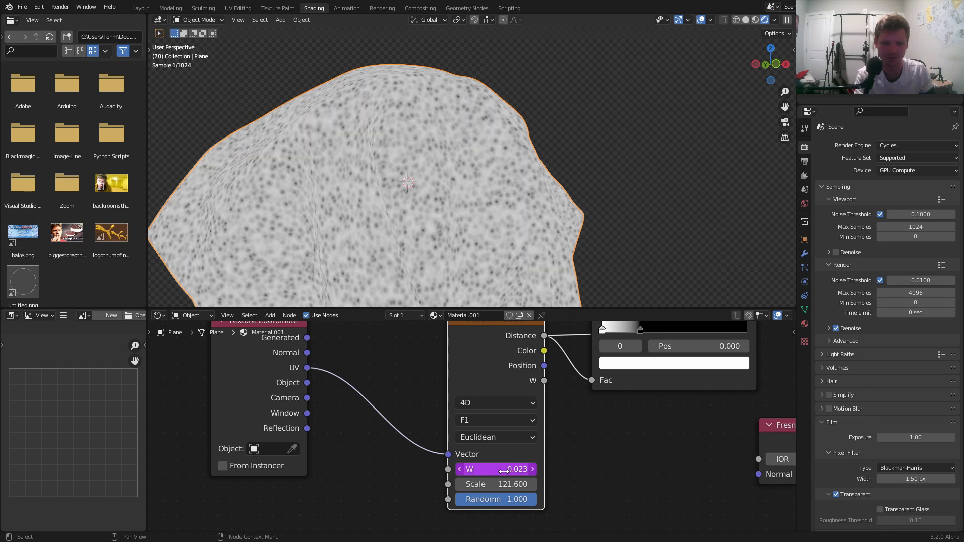
{"action": "key", "text": "space"}
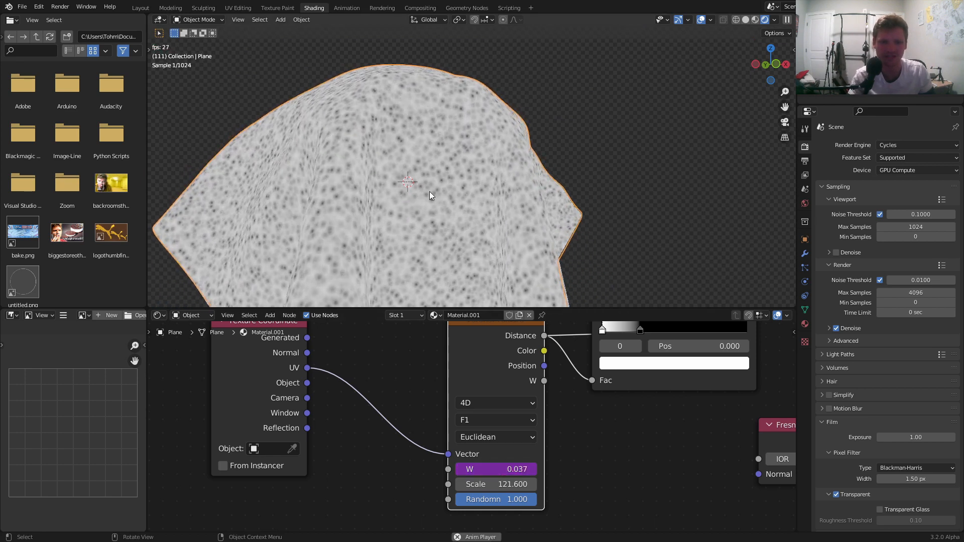
{"action": "key", "text": "space"}
Step: Return the cloth from the Voronoi preview to the Mix Shader output
{"action": "scroll", "coordinate": [551, 397], "scroll_direction": "down", "scroll_amount": 4}
{"action": "scroll", "coordinate": [659, 390], "scroll_direction": "down", "scroll_amount": 2}
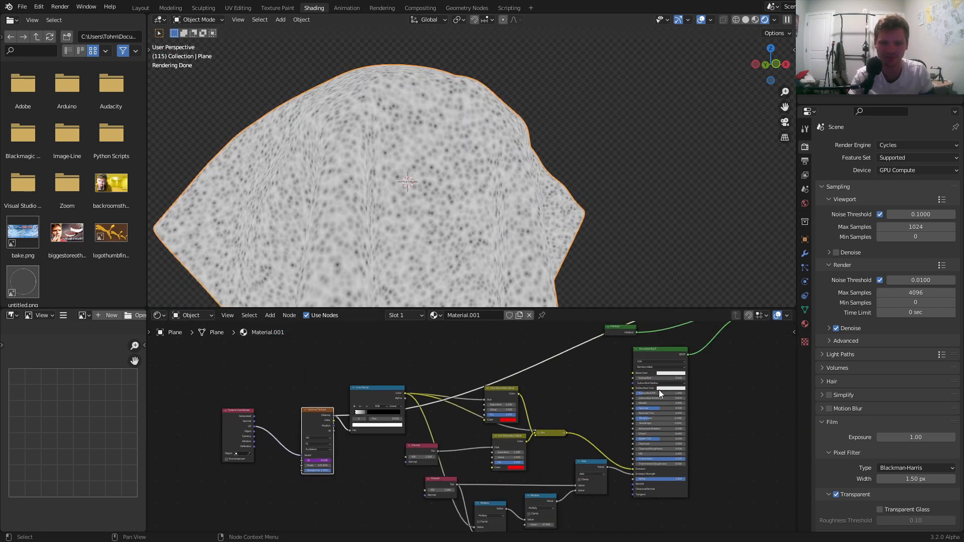
{"action": "middle_click_drag", "start_coordinate": [658, 390], "coordinate": [493, 425]}
{"action": "left_click", "coordinate": [567, 352], "text": "ctrl+shift"}
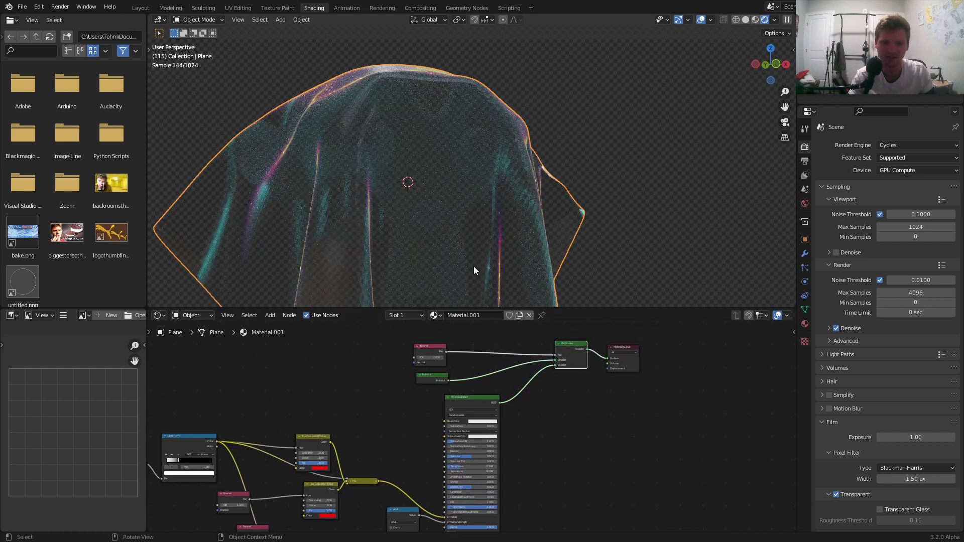
Step: Show the cloth's modifiers, compare smooth and flat shading on its folds, and apply Shade Smooth
{"action": "left_click", "coordinate": [804, 254]}
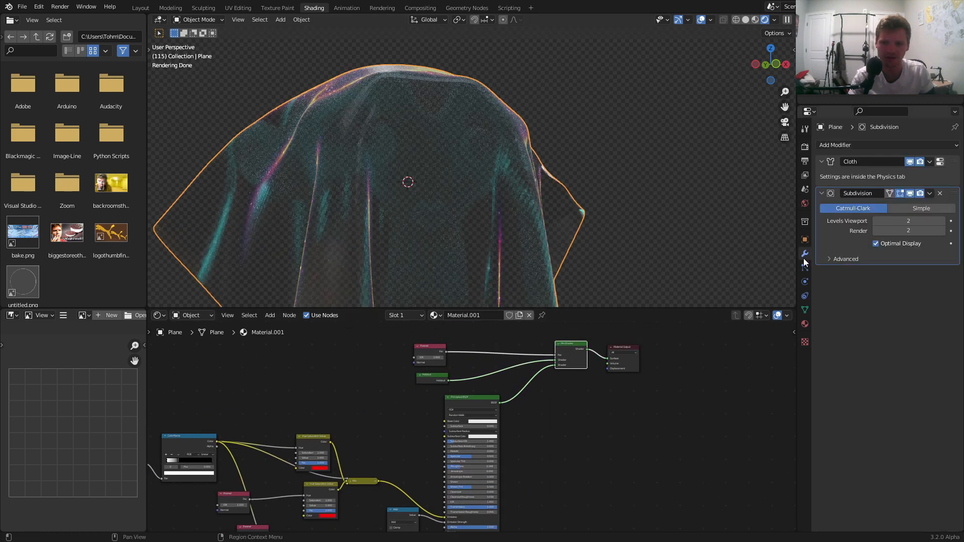
{"action": "scroll", "coordinate": [462, 169], "scroll_direction": "up", "scroll_amount": 4}
{"action": "middle_click_drag", "start_coordinate": [230, 200], "coordinate": [390, 187]}
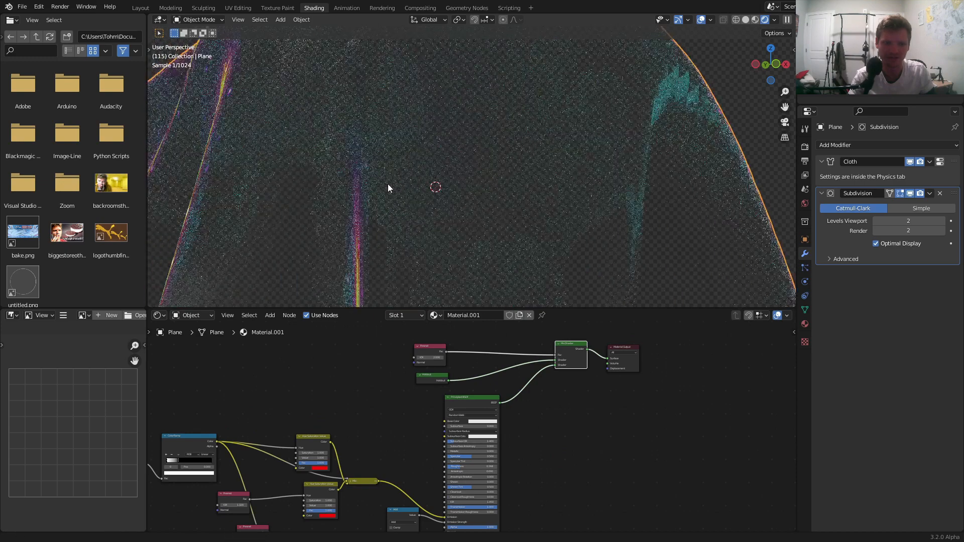
{"action": "right_click", "coordinate": [342, 187]}
{"action": "left_click", "coordinate": [342, 187]}
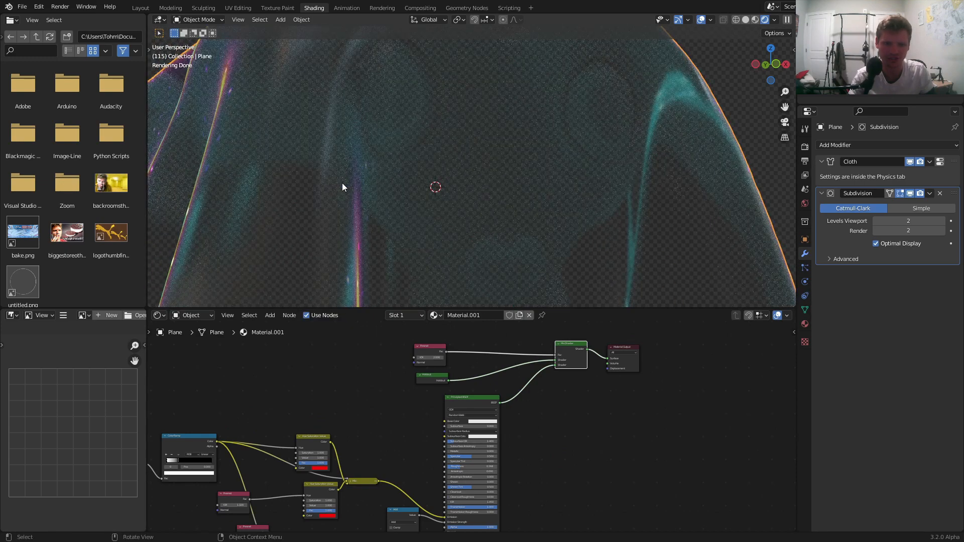
{"action": "right_click", "coordinate": [342, 184]}
{"action": "left_click", "coordinate": [314, 192]}
{"action": "right_click", "coordinate": [314, 191]}
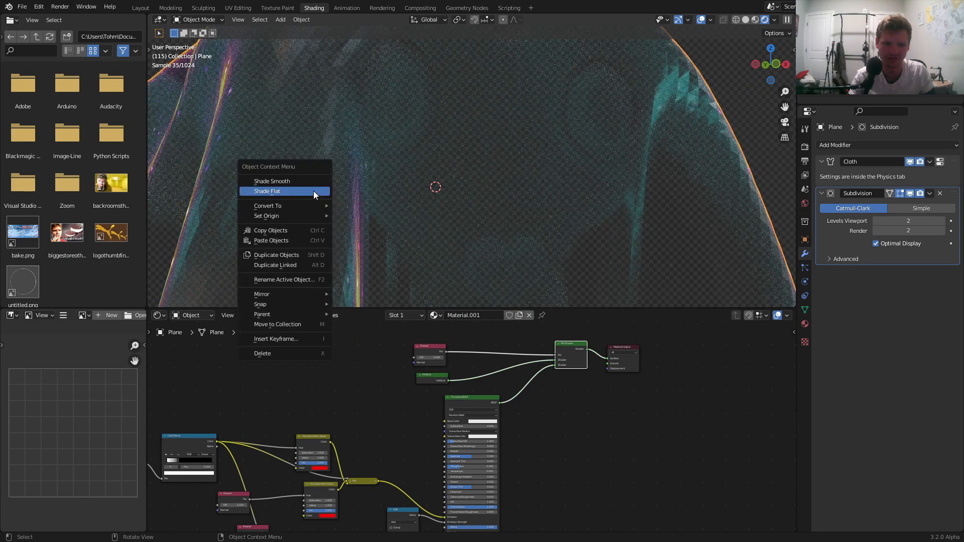
{"action": "left_click", "coordinate": [308, 181]}
Step: View the whole smooth-shaded cloth and play its animation from the first frame
{"action": "middle_click_drag", "start_coordinate": [309, 182], "coordinate": [353, 184]}
{"action": "scroll", "coordinate": [353, 185], "scroll_direction": "down", "scroll_amount": 3}
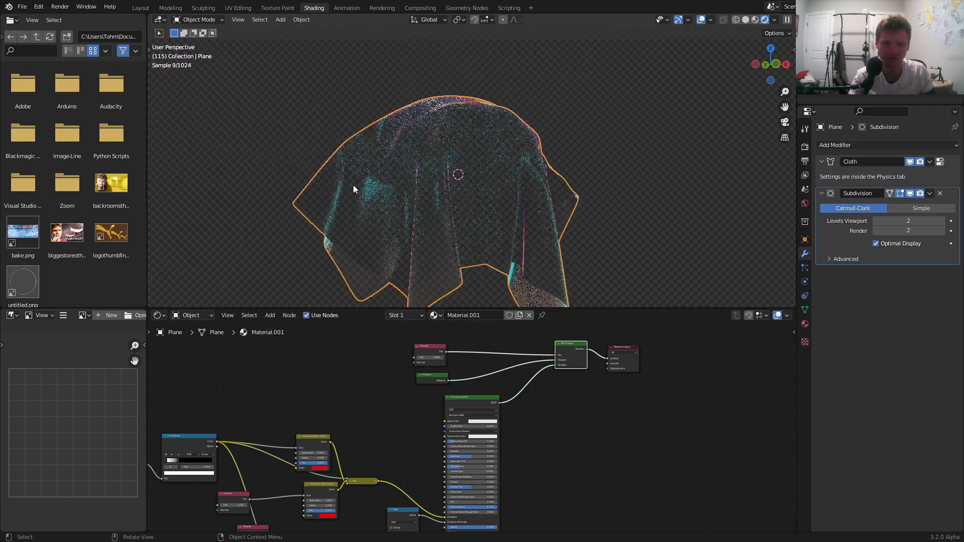
{"action": "key", "text": "shift+Left"}
{"action": "key", "text": "space"}
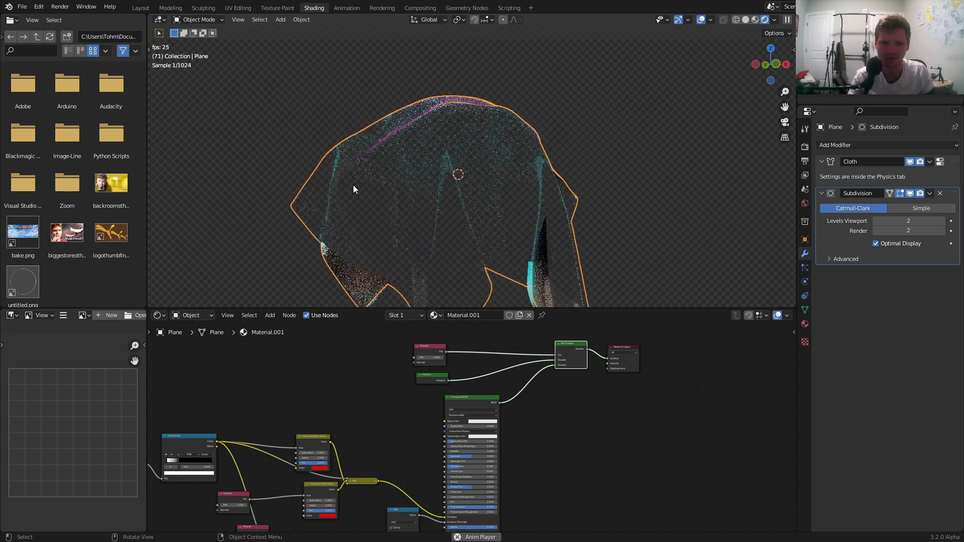
{"action": "key", "text": "space"}
Step: Move the 1.080 IOR Fresnel aside, duplicate it below, and connect the copy's Fac to the first Multiply's second Value
{"action": "middle_click_drag", "start_coordinate": [332, 448], "coordinate": [441, 301]}
{"action": "scroll", "coordinate": [376, 438], "scroll_direction": "up", "scroll_amount": 5}
{"action": "left_click_drag", "start_coordinate": [304, 359], "coordinate": [243, 369]}
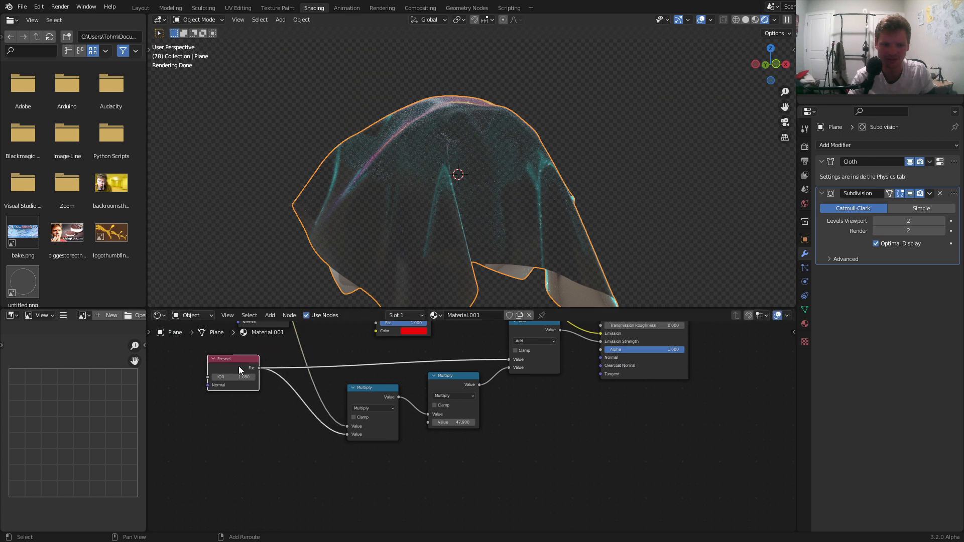
{"action": "key", "text": "shift+d"}
{"action": "left_click", "coordinate": [255, 465]}
{"action": "left_click_drag", "start_coordinate": [269, 468], "coordinate": [348, 436]}
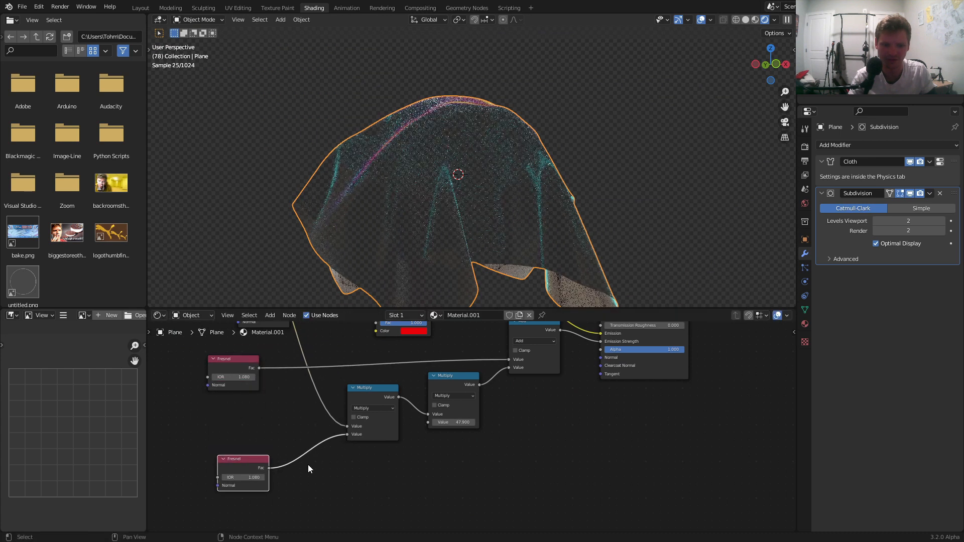
Step: Preview the duplicated Fresnel on the cloth and set its IOR to 1.51
{"action": "middle_click_drag", "start_coordinate": [308, 465], "coordinate": [396, 443]}
{"action": "scroll", "coordinate": [310, 460], "scroll_direction": "up", "scroll_amount": 1}
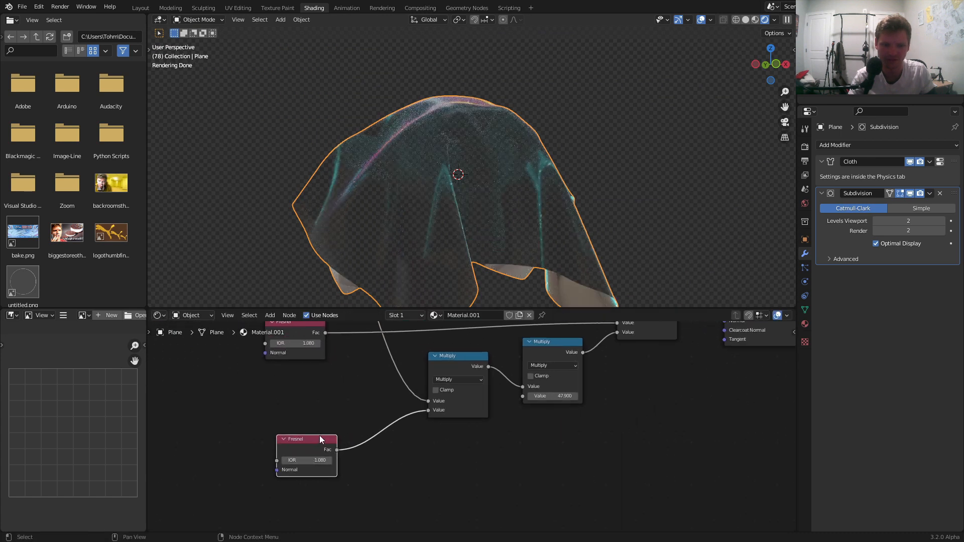
{"action": "left_click", "coordinate": [309, 451], "text": "ctrl+shift"}
{"action": "left_click_drag", "start_coordinate": [304, 460], "coordinate": [326, 460]}
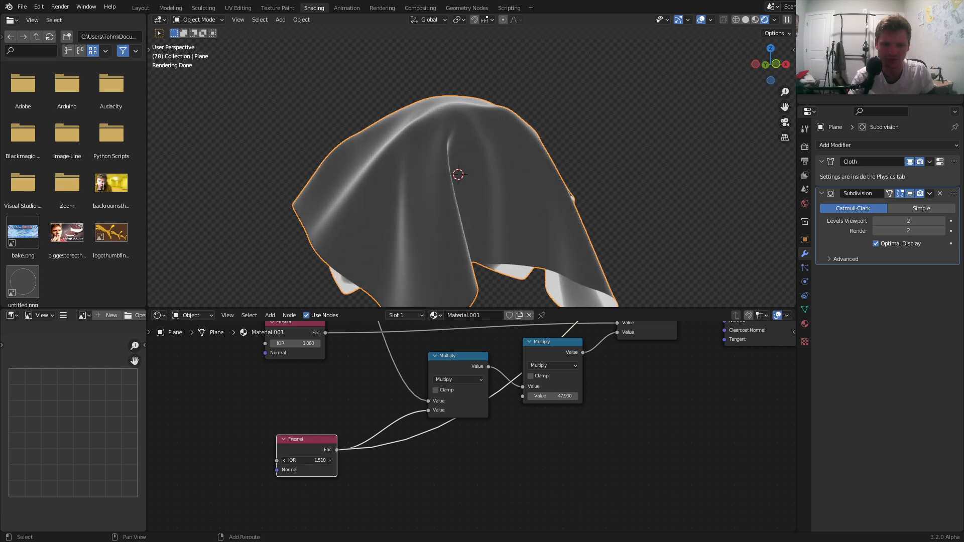
Step: Preview the Mix Shader again and play the animation from the start to check the brighter speckles
{"action": "scroll", "coordinate": [475, 416], "scroll_direction": "down", "scroll_amount": 7}
{"action": "middle_click_drag", "start_coordinate": [647, 362], "coordinate": [523, 496]}
{"action": "middle_click_drag", "start_coordinate": [648, 342], "coordinate": [564, 406]}
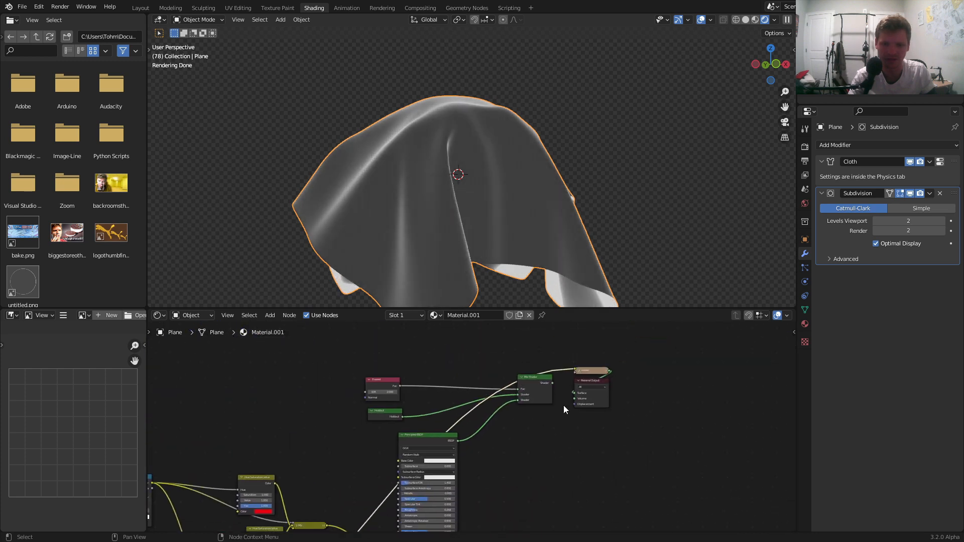
{"action": "left_click", "coordinate": [536, 381], "text": "ctrl+shift"}
{"action": "middle_click_drag", "start_coordinate": [332, 460], "coordinate": [521, 305]}
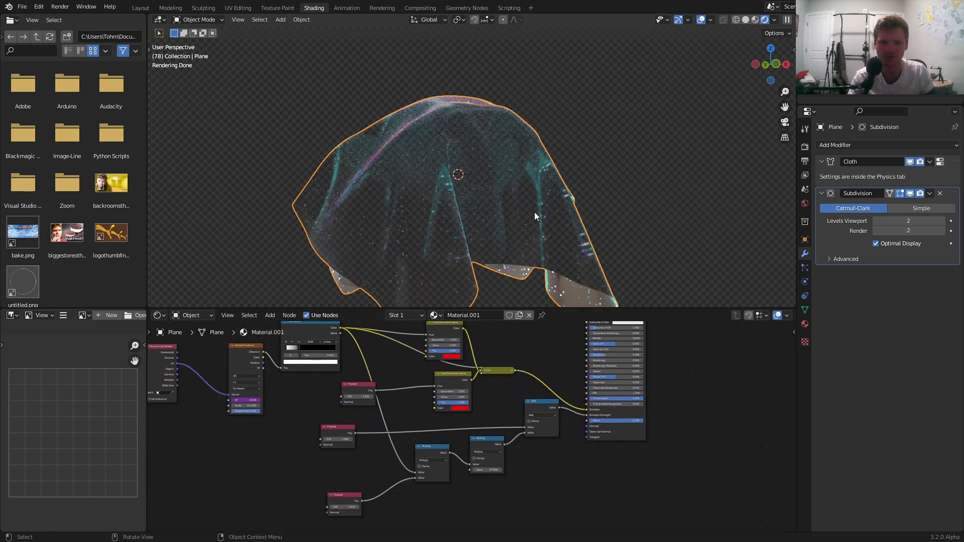
{"action": "key", "text": "shift+Left"}
{"action": "key", "text": "space"}
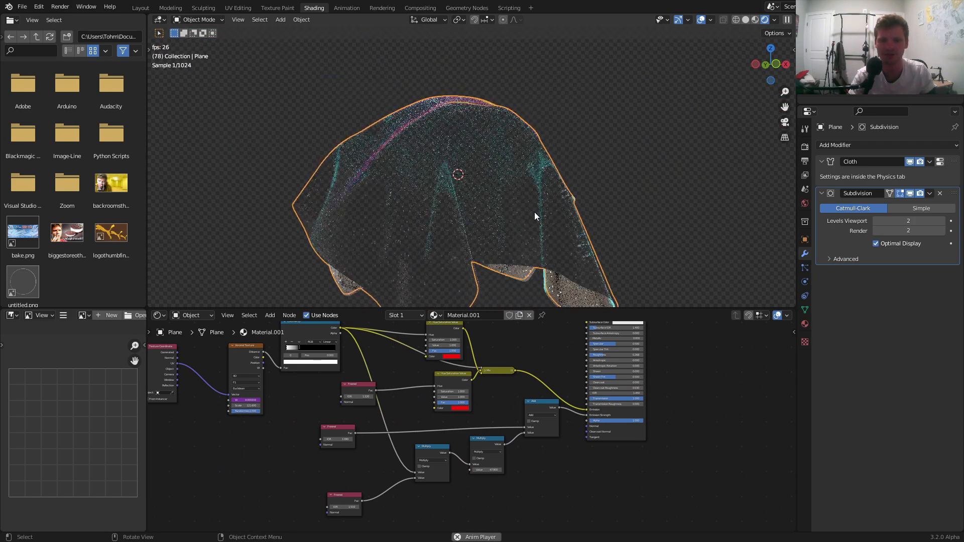
{"action": "key", "text": "space"}
Step: Add a floor plane mesh scaled to about 3.53 and lower it along Z to about -1.64 m beneath the cloth
{"action": "middle_click_drag", "start_coordinate": [496, 170], "coordinate": [481, 185]}
{"action": "key", "text": "shift+a"}
{"action": "mouse_move", "coordinate": [462, 136]}
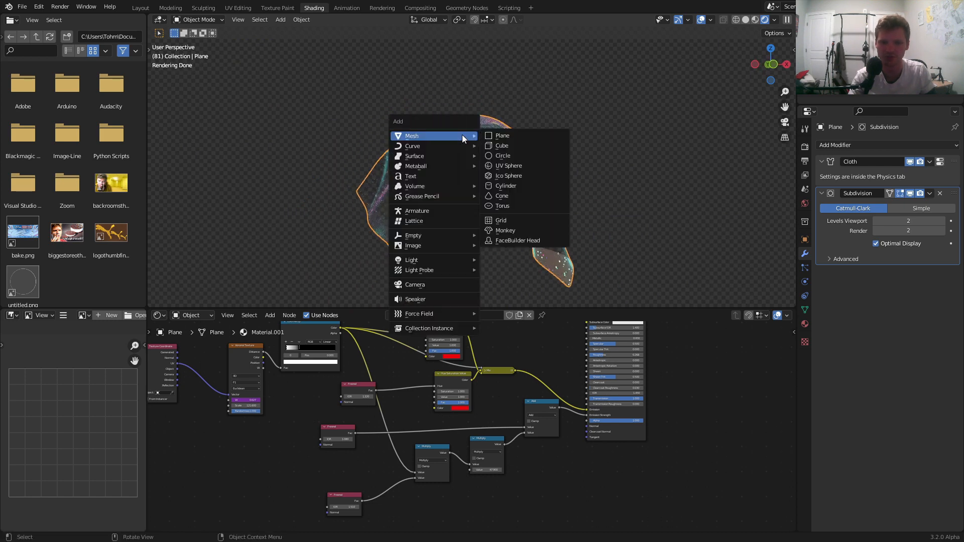
{"action": "left_click", "coordinate": [510, 135]}
{"action": "key", "text": "s"}
{"action": "left_click", "coordinate": [594, 128]}
{"action": "key", "text": "g"}
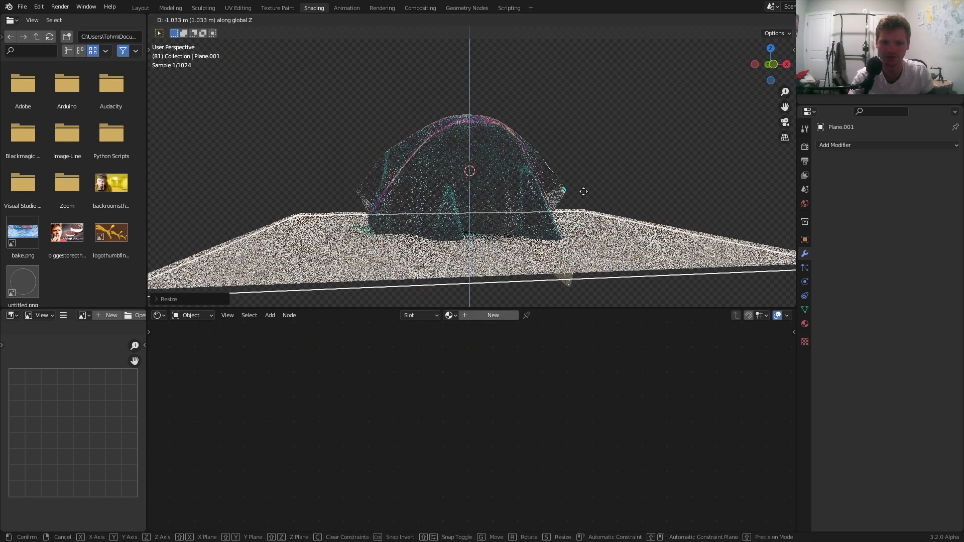
{"action": "left_click", "coordinate": [524, 229]}
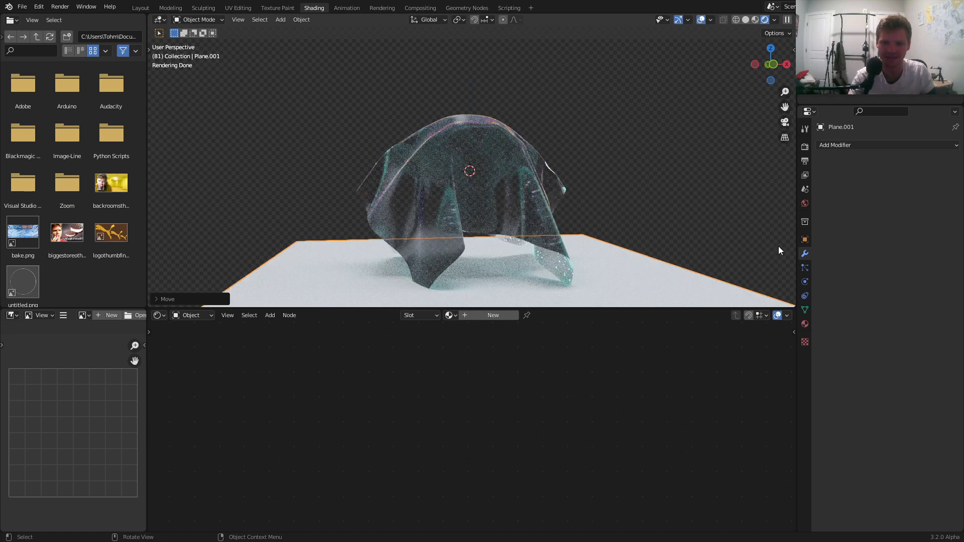
Step: Make the floor plane a Shadow Catcher and raise it slightly so it sits closer under the cloth
{"action": "left_click", "coordinate": [805, 239]}
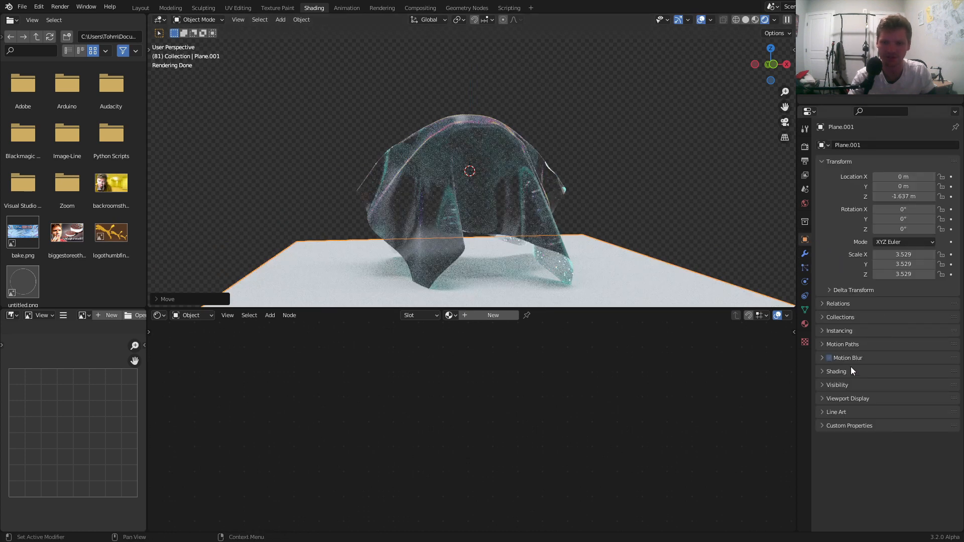
{"action": "left_click", "coordinate": [842, 383]}
{"action": "scroll", "coordinate": [849, 387], "scroll_direction": "down", "scroll_amount": 4}
{"action": "left_click", "coordinate": [876, 357]}
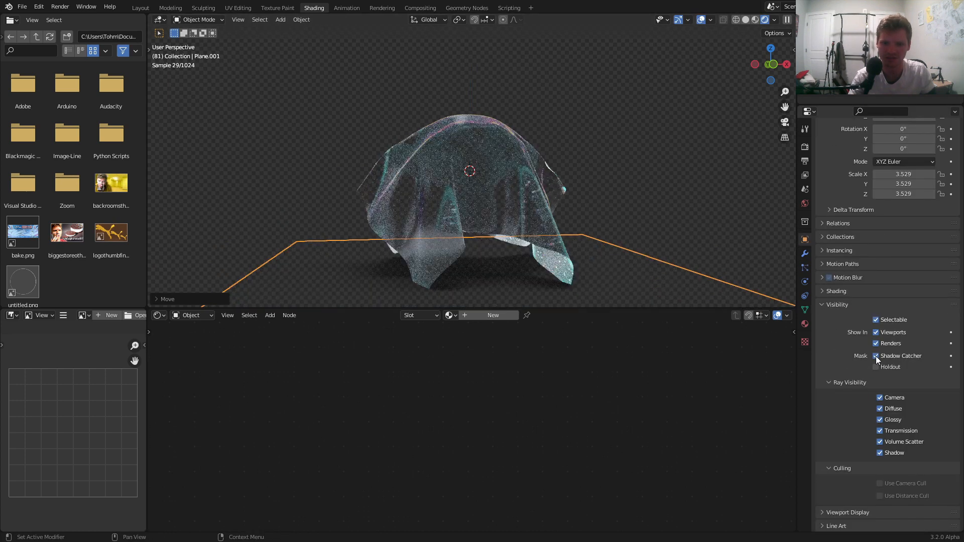
{"action": "key", "text": "g"}
{"action": "left_click", "coordinate": [787, 271]}
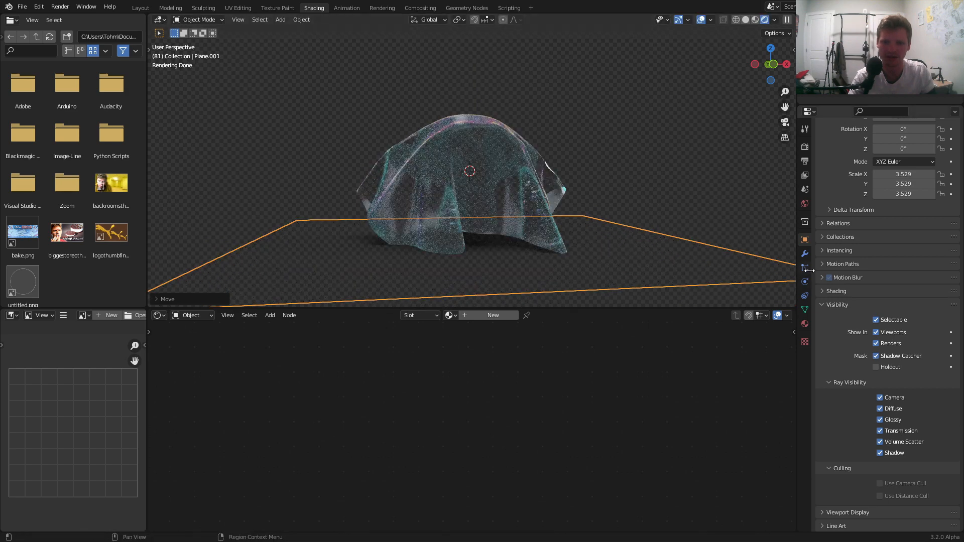
Step: Give the floor plane Collision physics and play the cloth simulation from the first frame
{"action": "left_click", "coordinate": [806, 277]}
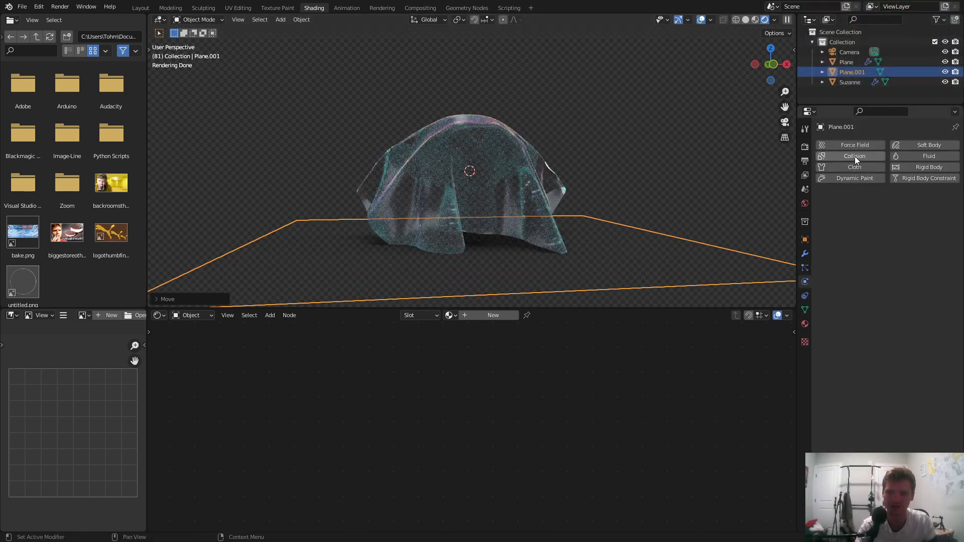
{"action": "left_click", "coordinate": [855, 156]}
{"action": "key", "text": "shift+Left"}
{"action": "key", "text": "space"}
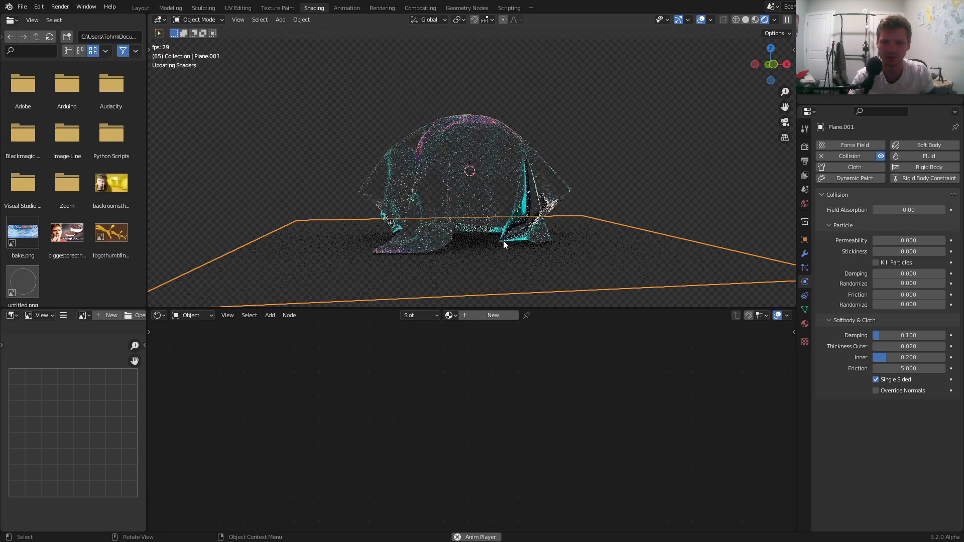
{"action": "key", "text": "space"}
{"action": "left_click", "coordinate": [625, 146]}
{"action": "middle_click_drag", "start_coordinate": [546, 189], "coordinate": [540, 196]}
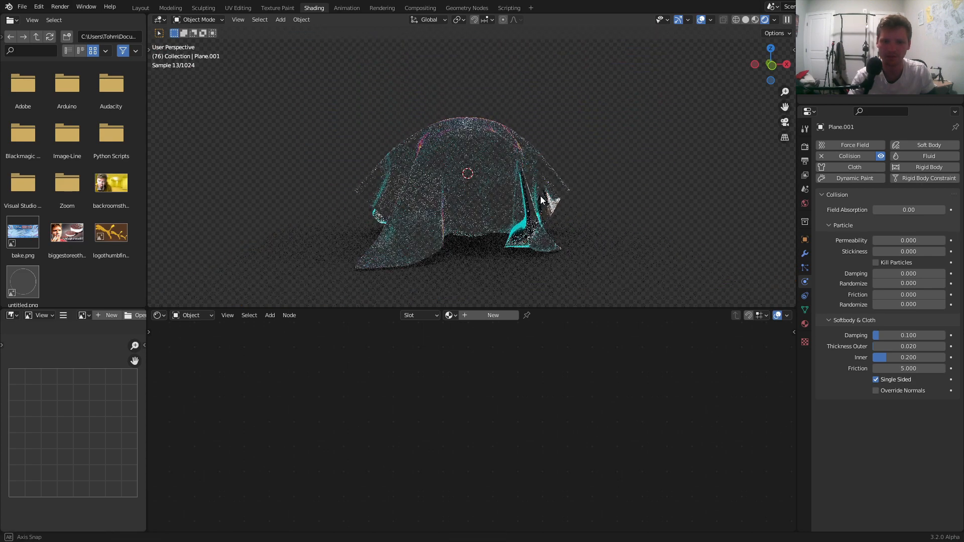
Step: Select the cloth, preview its 1.320, 1.080 and 1.510 IOR Fresnel nodes in turn, and return the preview to the Mix Shader
{"action": "left_click", "coordinate": [539, 201]}
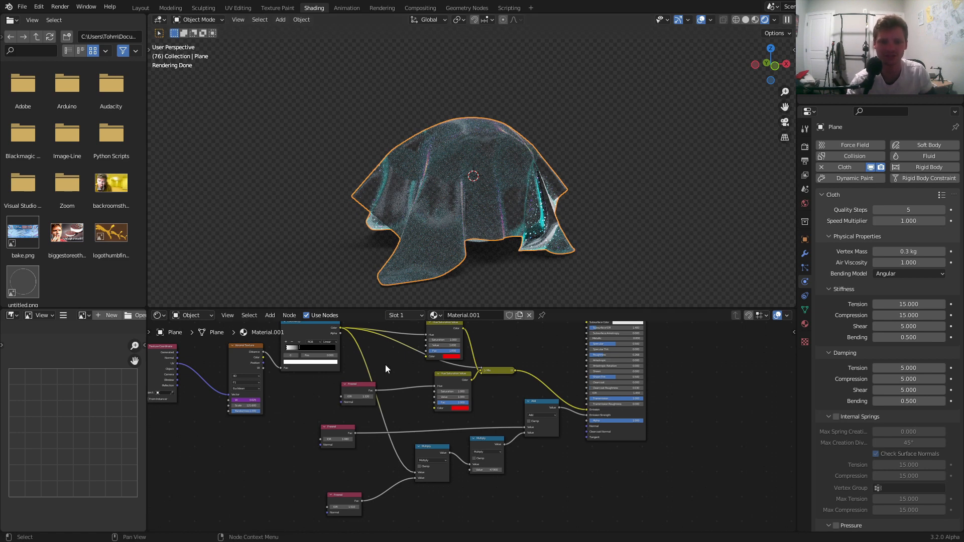
{"action": "scroll", "coordinate": [386, 369], "scroll_direction": "up", "scroll_amount": 3}
{"action": "left_click", "coordinate": [371, 360], "text": "ctrl+shift"}
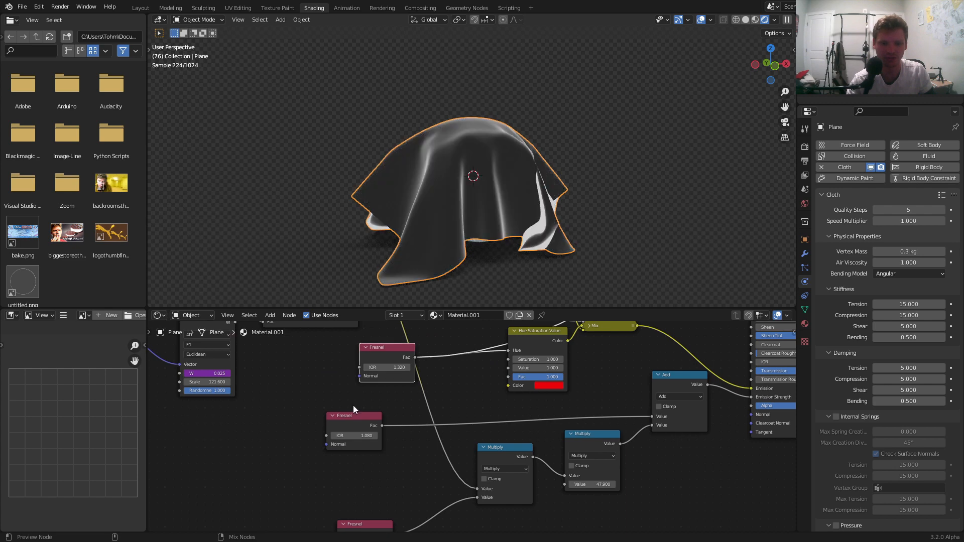
{"action": "left_click", "coordinate": [354, 414], "text": "ctrl+shift"}
{"action": "scroll", "coordinate": [360, 423], "scroll_direction": "down", "scroll_amount": 2}
{"action": "left_click", "coordinate": [397, 491], "text": "ctrl+shift"}
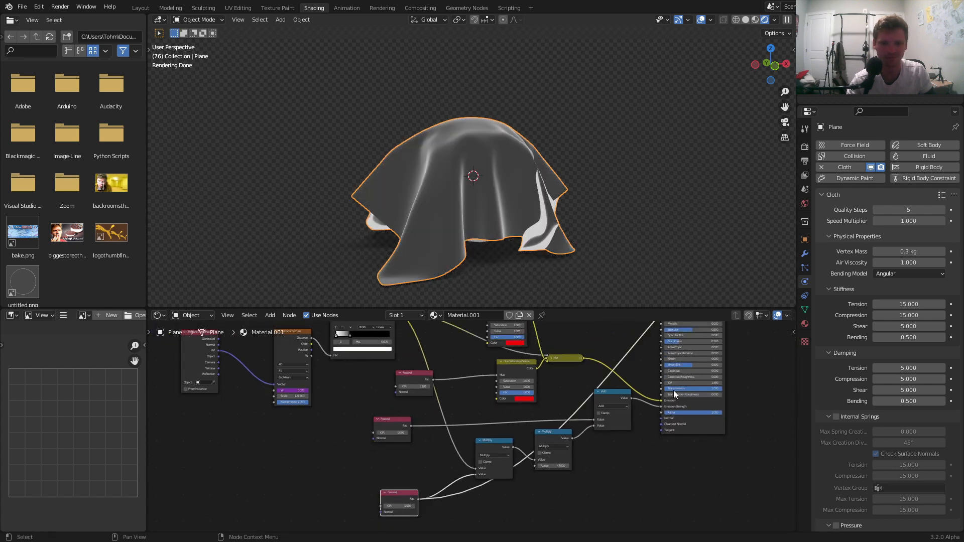
{"action": "middle_click_drag", "start_coordinate": [704, 321], "coordinate": [493, 438]}
{"action": "left_click", "coordinate": [609, 328], "text": "ctrl+shift"}
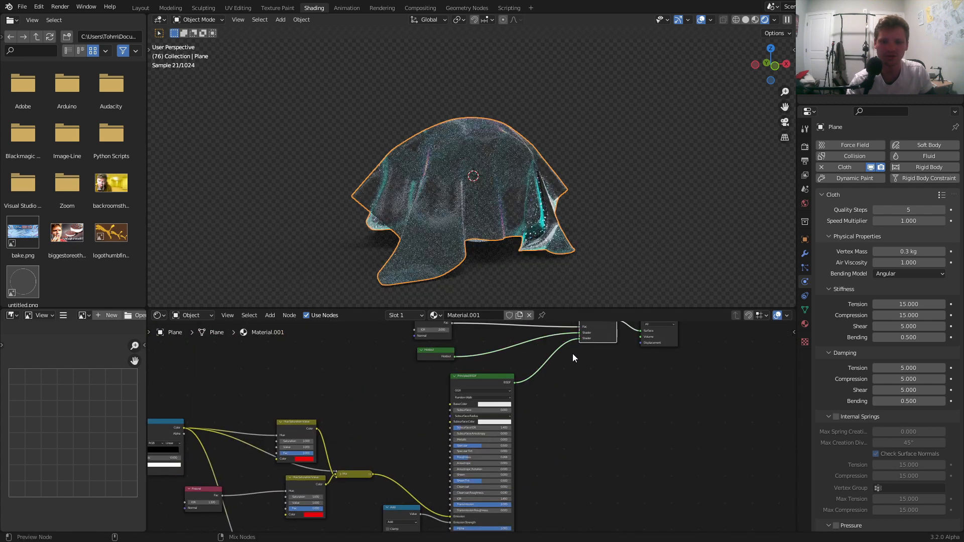
{"action": "middle_click_drag", "start_coordinate": [160, 492], "coordinate": [373, 375]}
{"action": "scroll", "coordinate": [373, 375], "scroll_direction": "up", "scroll_amount": 8}
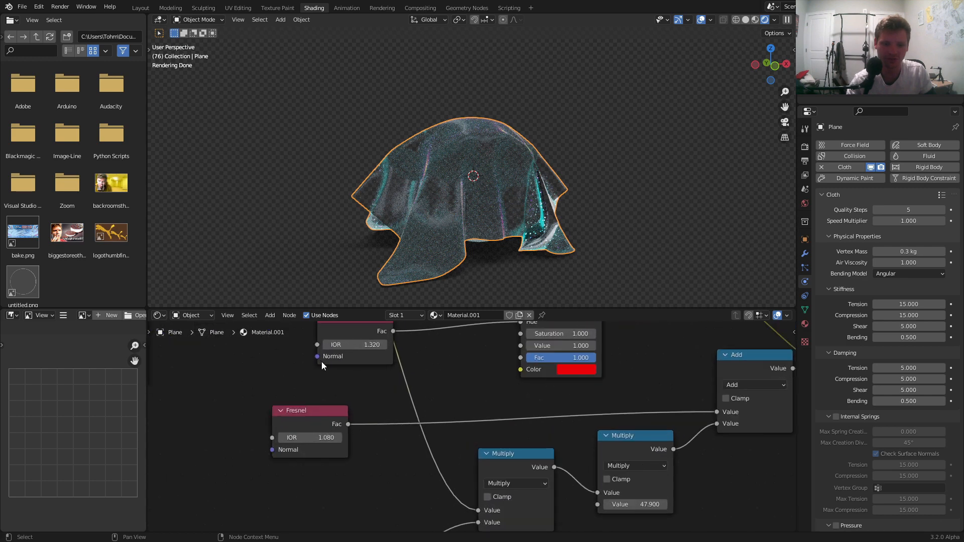
{"action": "left_click_drag", "start_coordinate": [318, 357], "coordinate": [264, 353]}
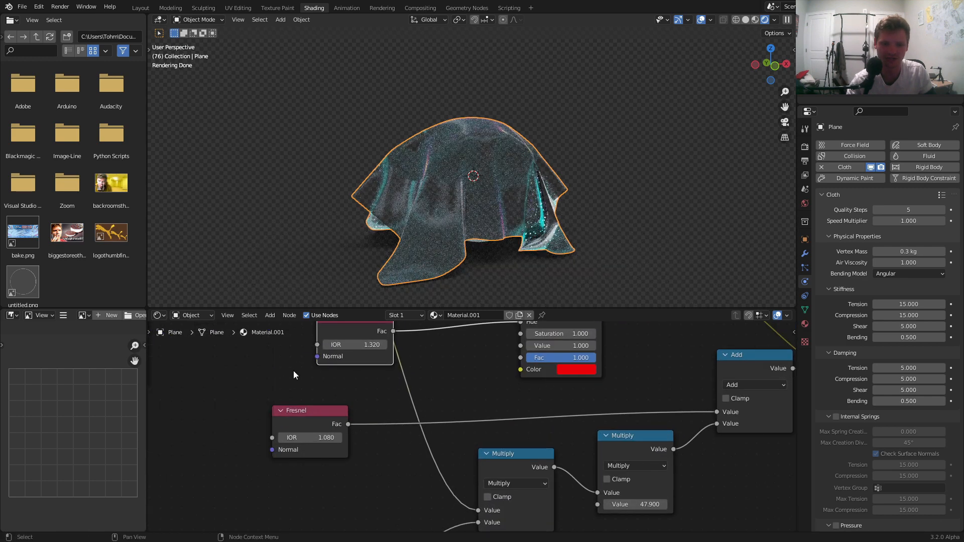
{"action": "middle_click_drag", "start_coordinate": [274, 400], "coordinate": [343, 351]}
{"action": "left_click_drag", "start_coordinate": [340, 401], "coordinate": [190, 395]}
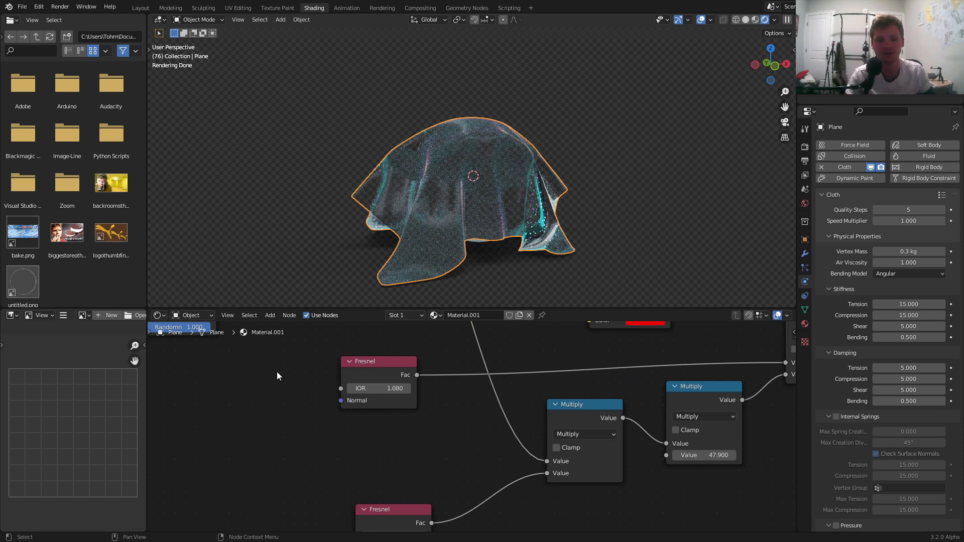
{"action": "scroll", "coordinate": [276, 371], "scroll_direction": "down", "scroll_amount": 5}
{"action": "key", "text": "shift+a"}
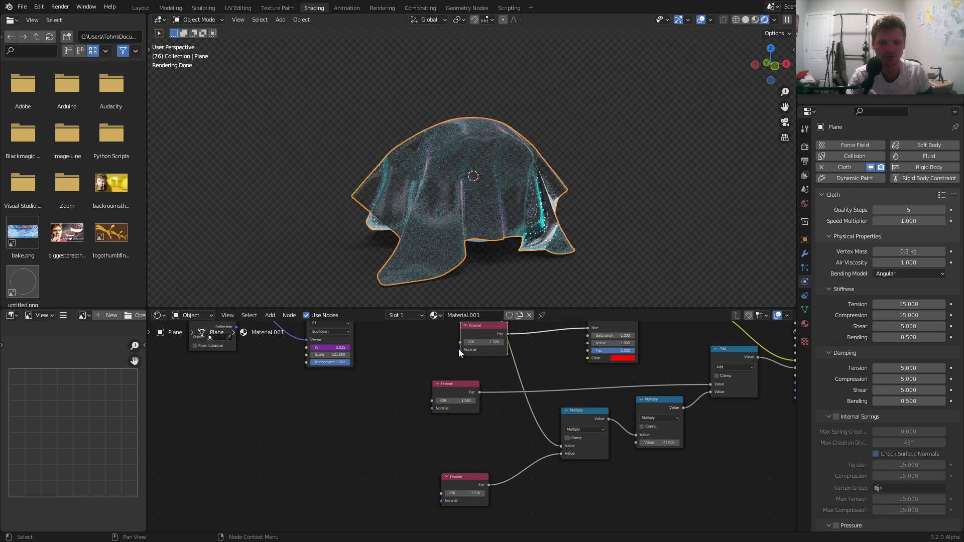
Step: Try feeding the 1.320 IOR Fresnel's Normal input from a Normal node, and delete that node
{"action": "left_click_drag", "start_coordinate": [459, 349], "coordinate": [226, 419]}
{"action": "type", "text": "rorma"}
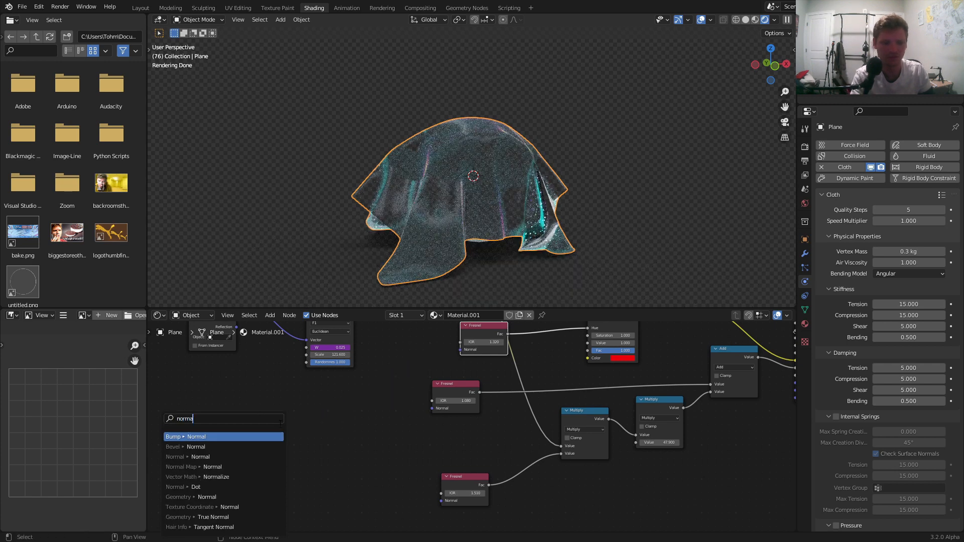
{"action": "type", "text": "l"}
{"action": "key", "text": "Down"}
{"action": "key", "text": "Down"}
{"action": "key", "text": "Return"}
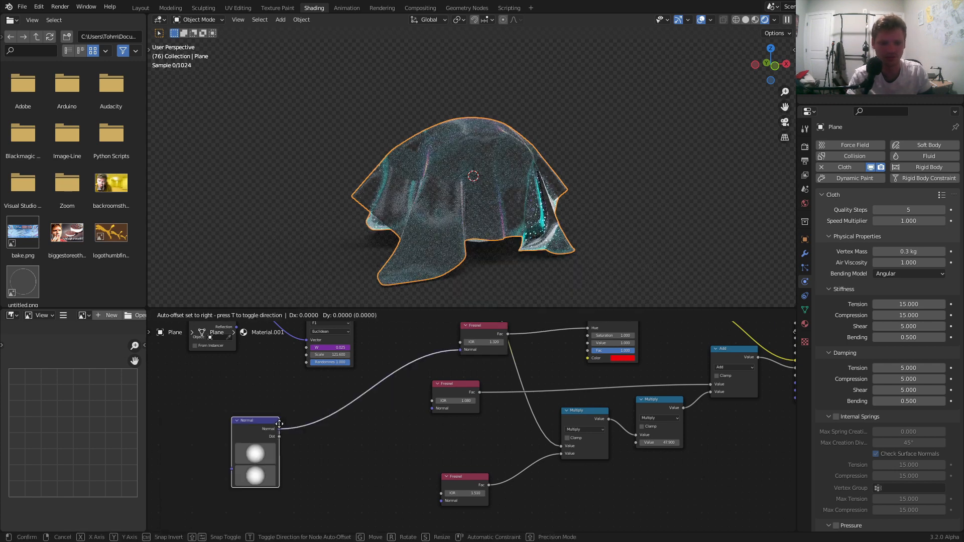
{"action": "left_click", "coordinate": [279, 425]}
{"action": "key", "text": "x"}
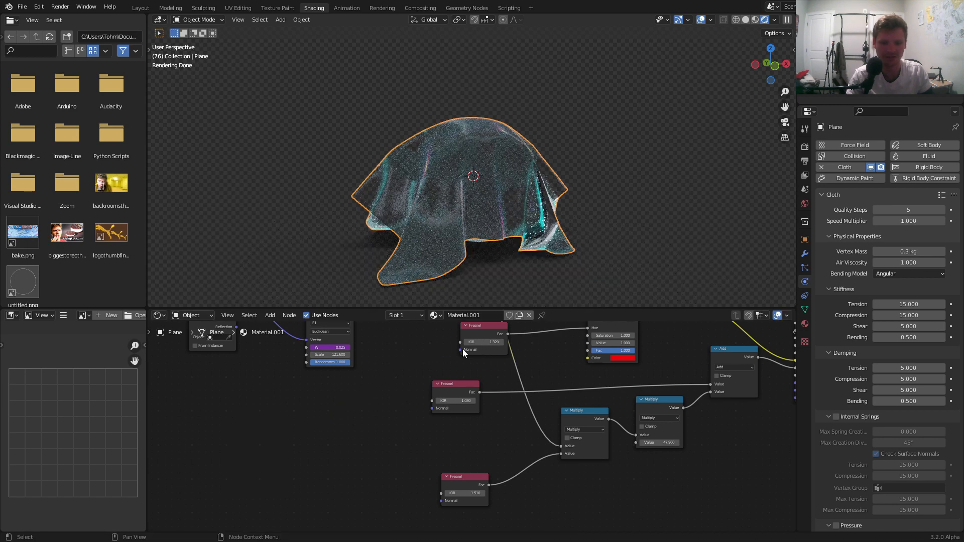
Step: Add a second Texture Coordinate node with its Normal output linked to the 1.320 IOR Fresnel's Normal input
{"action": "left_click_drag", "start_coordinate": [461, 349], "coordinate": [313, 404]}
{"action": "type", "text": "co"}
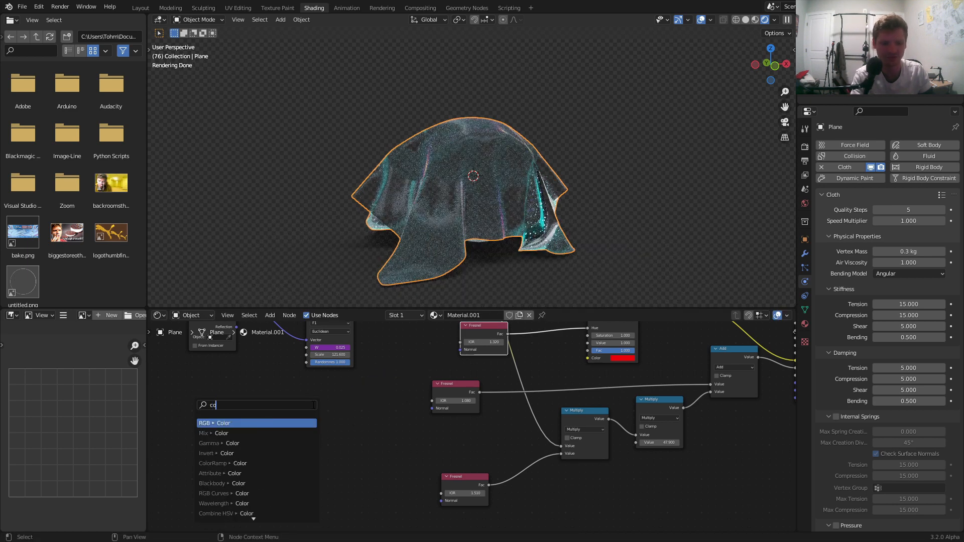
{"action": "type", "text": "ordin"}
{"action": "key", "text": "Down"}
{"action": "key", "text": "Return"}
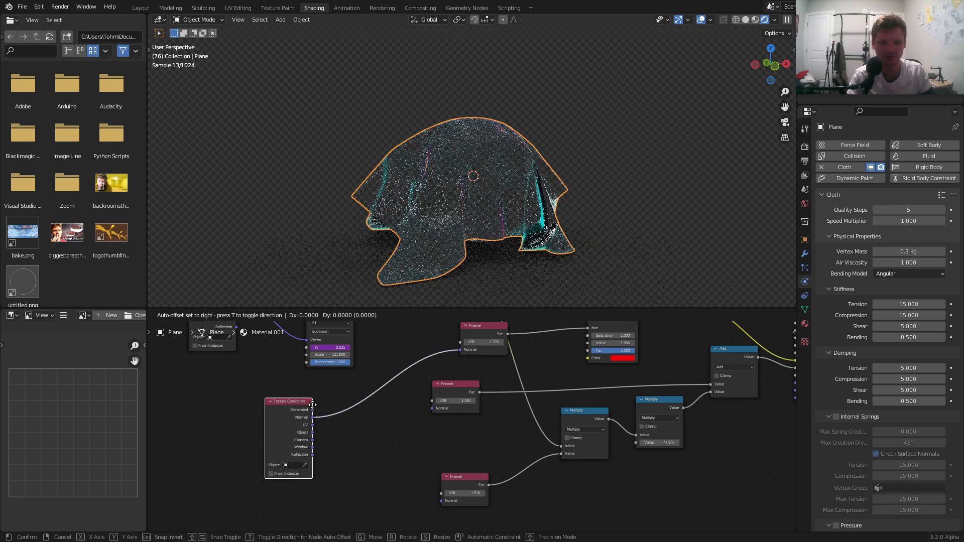
{"action": "left_click", "coordinate": [313, 405]}
Step: Insert a reroute on the Normal link and connect it to the 1.080, 1.510 and Mix Shader Fresnel nodes' Normal inputs
{"action": "scroll", "coordinate": [354, 416], "scroll_direction": "up", "scroll_amount": 4}
{"action": "scroll", "coordinate": [355, 415], "scroll_direction": "up", "scroll_amount": 1}
{"action": "right_click_drag", "start_coordinate": [325, 425], "coordinate": [331, 329], "text": "shift"}
{"action": "right_click_drag", "start_coordinate": [333, 374], "coordinate": [453, 394], "text": "alt"}
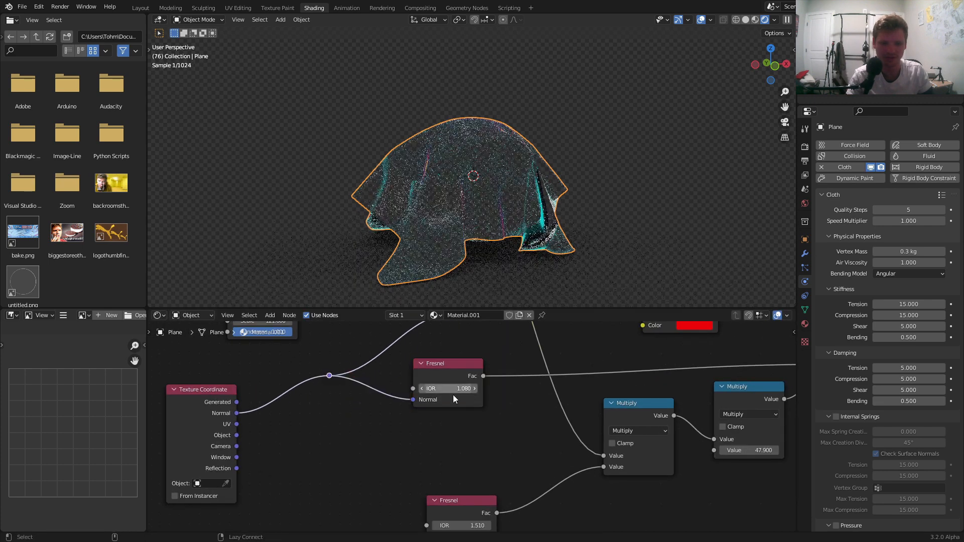
{"action": "scroll", "coordinate": [342, 379], "scroll_direction": "down", "scroll_amount": 6}
{"action": "right_click_drag", "start_coordinate": [457, 479], "coordinate": [457, 475], "text": "alt"}
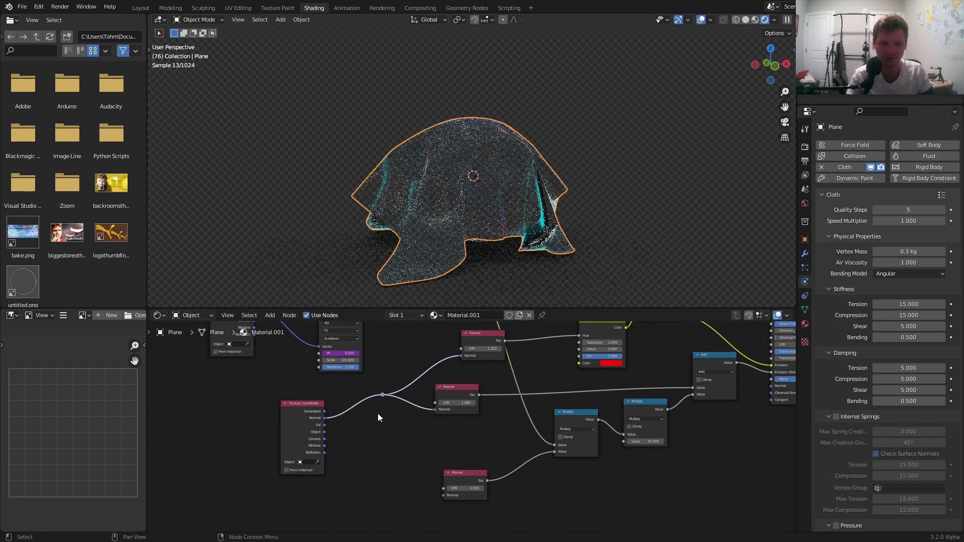
{"action": "scroll", "coordinate": [477, 428], "scroll_direction": "down", "scroll_amount": 2}
{"action": "mouse_move", "coordinate": [533, 406]}
{"action": "middle_mouse_down"}
{"action": "mouse_move", "coordinate": [386, 531]}
{"action": "mouse_move", "coordinate": [433, 480]}
{"action": "middle_mouse_up"}
{"action": "mouse_move", "coordinate": [315, 480]}
{"action": "right_mouse_down", "text": "alt"}
{"action": "mouse_move", "coordinate": [505, 386]}
{"action": "mouse_move", "coordinate": [538, 331]}
{"action": "right_mouse_up", "text": "alt"}
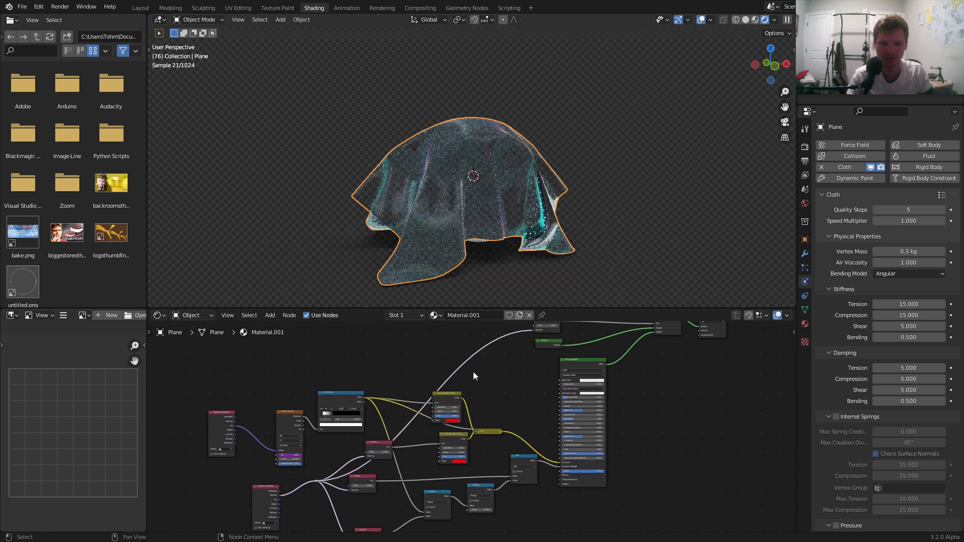
Step: Move the new Texture Coordinate node farther away from the reroute to make room between them
{"action": "middle_click_drag", "start_coordinate": [372, 499], "coordinate": [477, 424]}
{"action": "scroll", "coordinate": [477, 425], "scroll_direction": "up", "scroll_amount": 6}
{"action": "left_click_drag", "start_coordinate": [302, 410], "coordinate": [155, 404]}
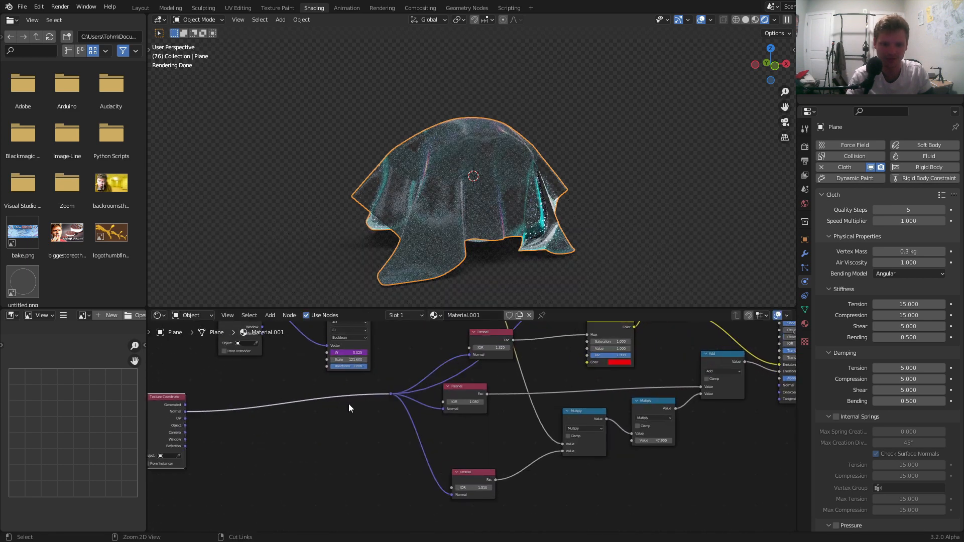
Step: Preview the reroute's normals on the cloth and play the animation from the first frame
{"action": "left_click", "coordinate": [391, 395], "text": "ctrl+shift"}
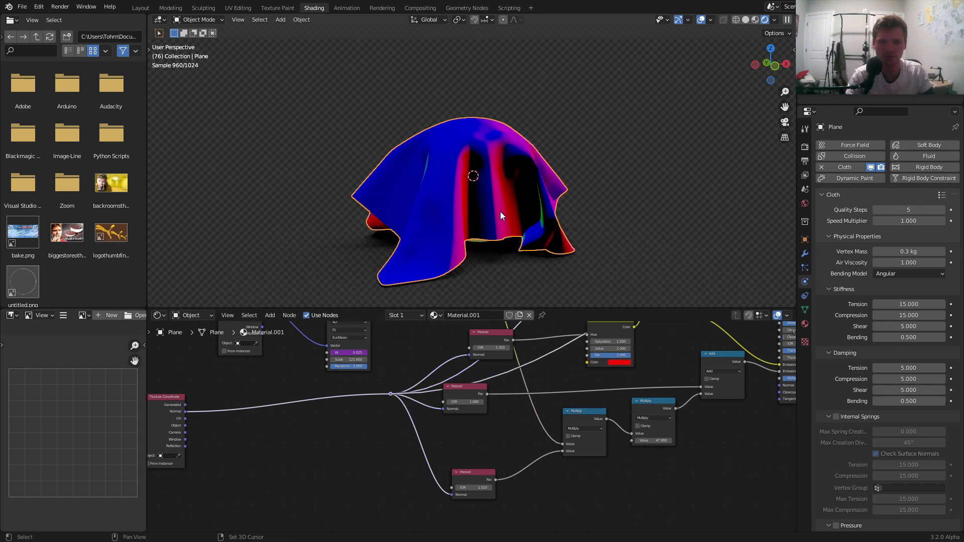
{"action": "key", "text": "shift+Left"}
{"action": "key", "text": "space"}
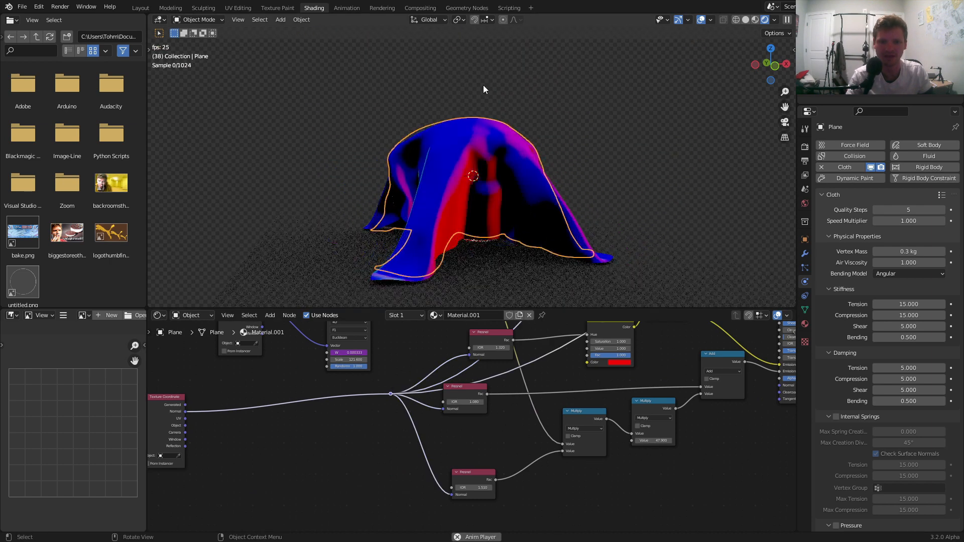
{"action": "key", "text": "space"}
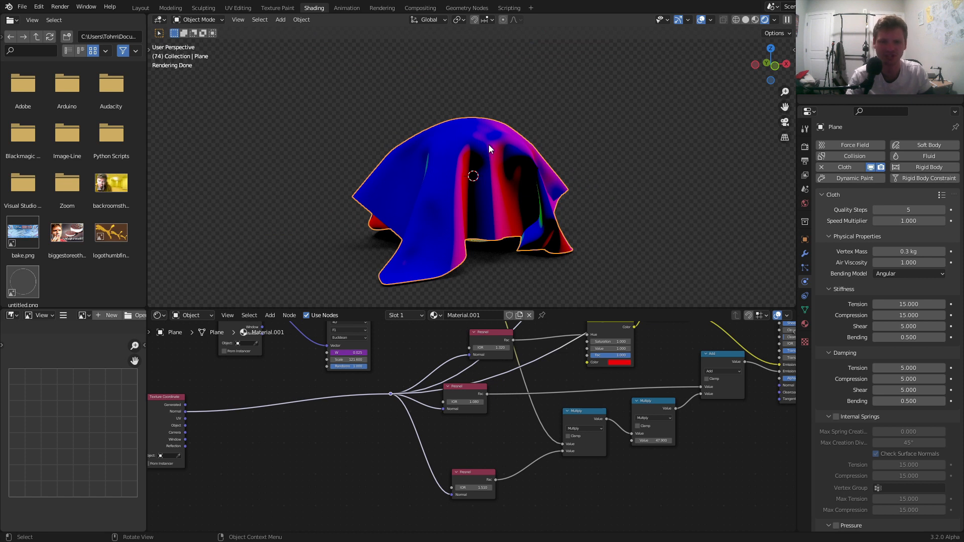
Step: Add a Noise Texture below the Normal link and connect the Texture Coordinate's Normal output to its Vector input
{"action": "middle_click_drag", "start_coordinate": [261, 417], "coordinate": [393, 364]}
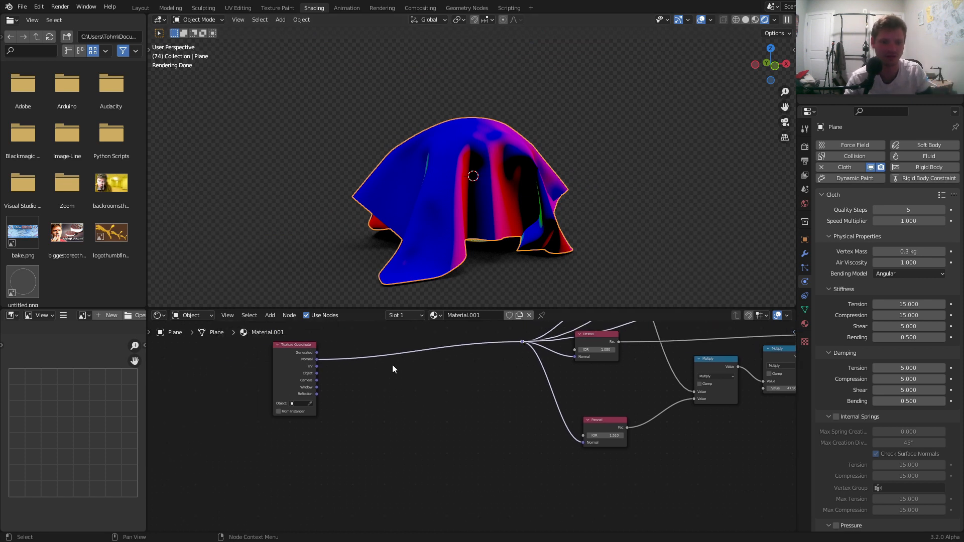
{"action": "scroll", "coordinate": [403, 398], "scroll_direction": "up", "scroll_amount": 6}
{"action": "middle_click_drag", "start_coordinate": [403, 399], "coordinate": [392, 459]}
{"action": "key", "text": "shift+a"}
{"action": "left_click", "coordinate": [342, 348]}
{"action": "type", "text": "noise"}
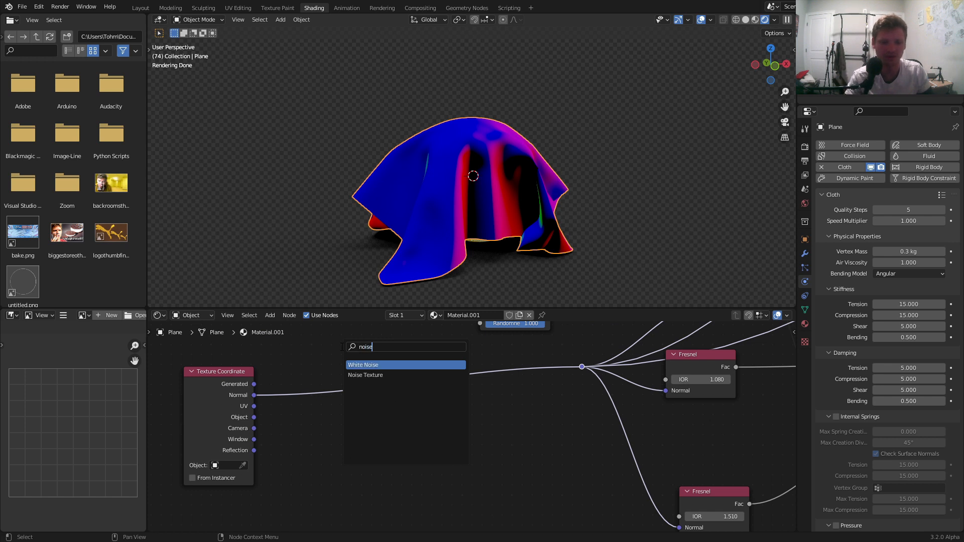
{"action": "left_click", "coordinate": [365, 375]}
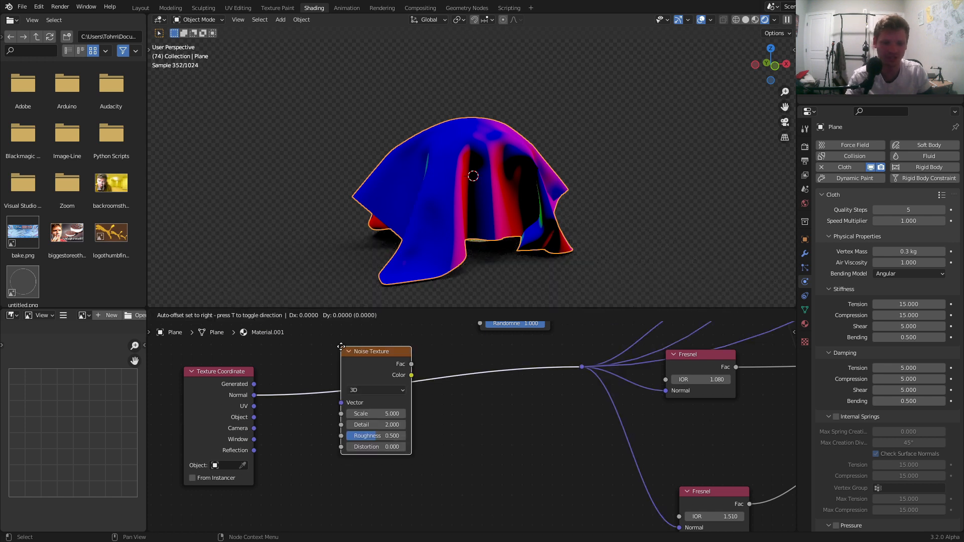
{"action": "left_click", "coordinate": [341, 455]}
{"action": "left_click_drag", "start_coordinate": [317, 454], "coordinate": [324, 478]}
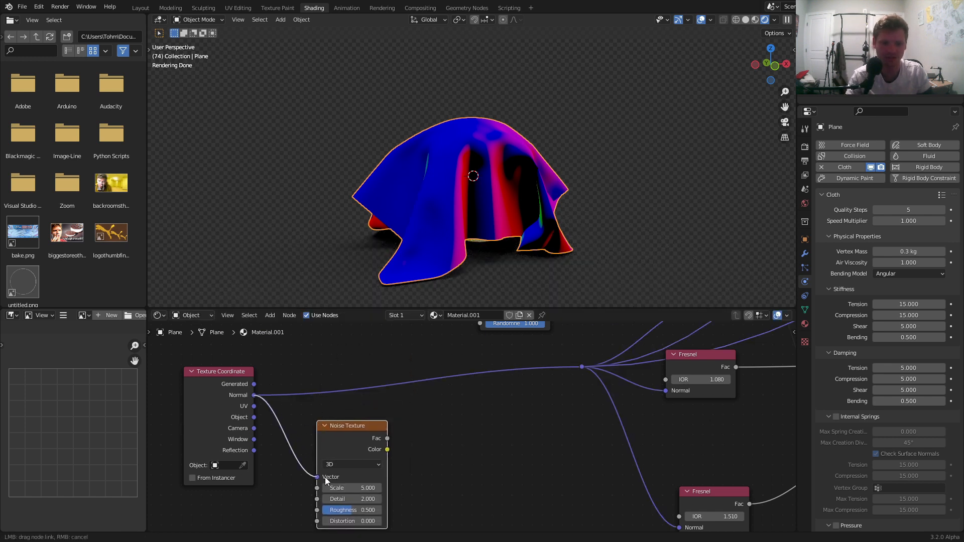
Step: Preview the Noise Texture's Fac output on the cloth and play the animation
{"action": "left_click", "coordinate": [363, 439], "text": "ctrl+shift"}
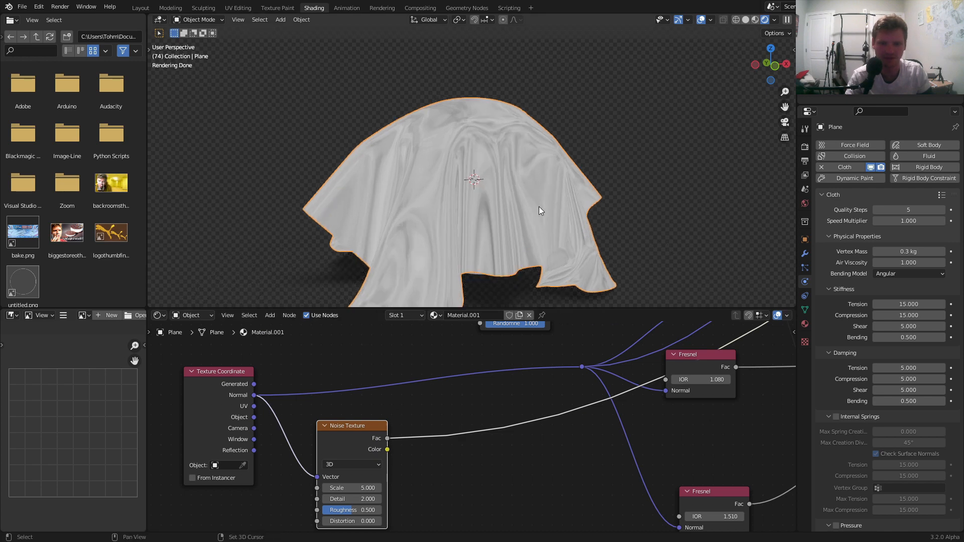
{"action": "key", "text": "space"}
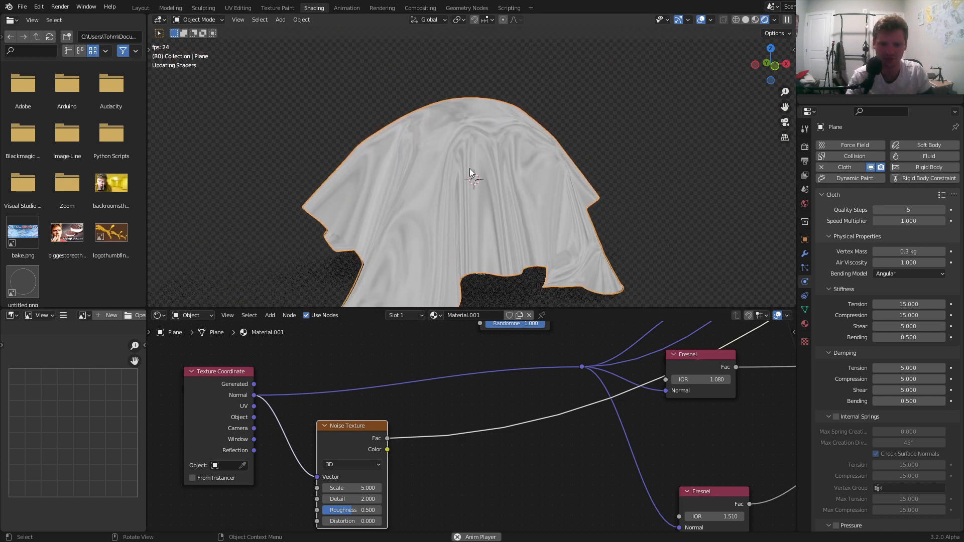
Step: Stop playback, insert a MixRGB node on the Normal link before the reroute, and connect the Noise Texture's Color to its Color2
{"action": "key", "text": "space"}
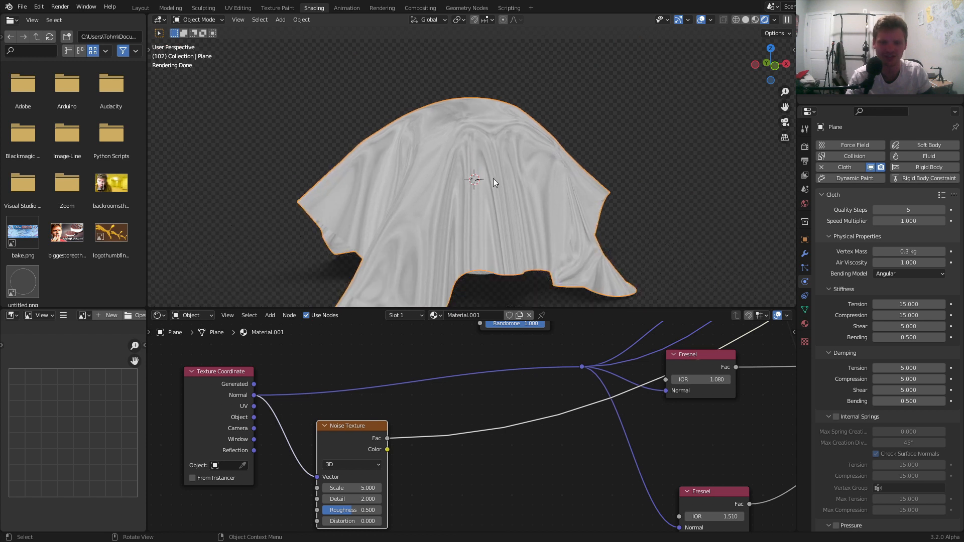
{"action": "key", "text": "shift+a"}
{"action": "type", "text": "mix"}
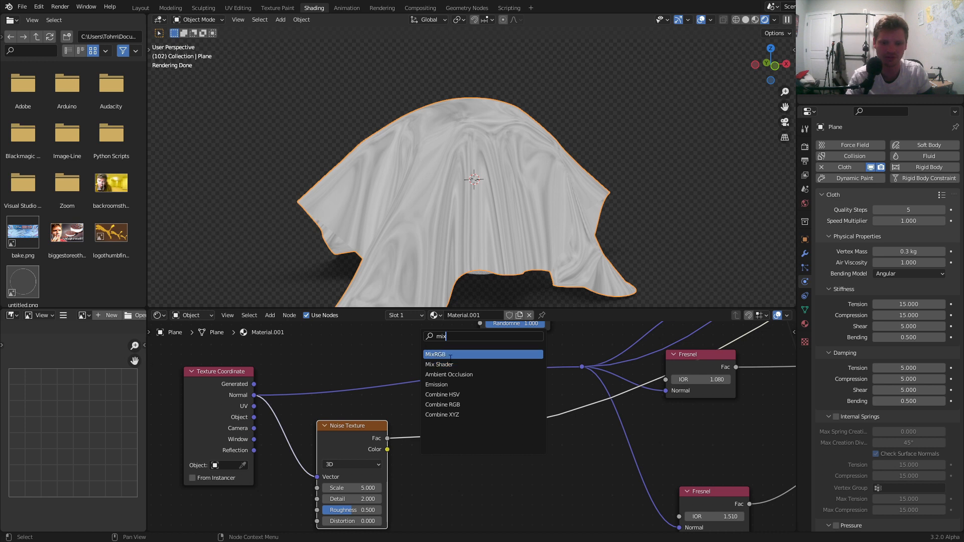
{"action": "key", "text": "Return"}
{"action": "left_click", "coordinate": [424, 347]}
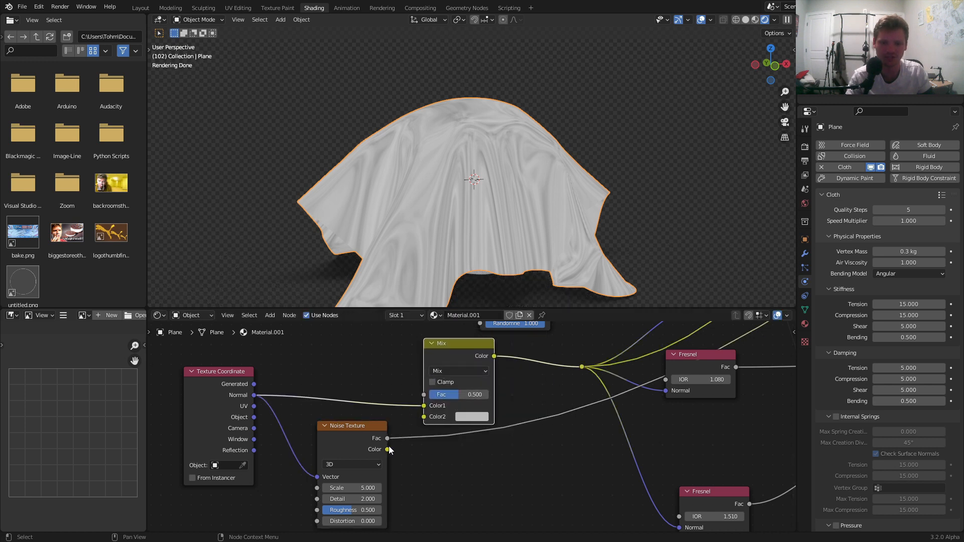
{"action": "left_click_drag", "start_coordinate": [421, 417], "coordinate": [424, 417]}
Step: Set the mix node's blending mode to Linear Light, preview it on the cloth, and set its Fac to 0.475
{"action": "left_click", "coordinate": [461, 371]}
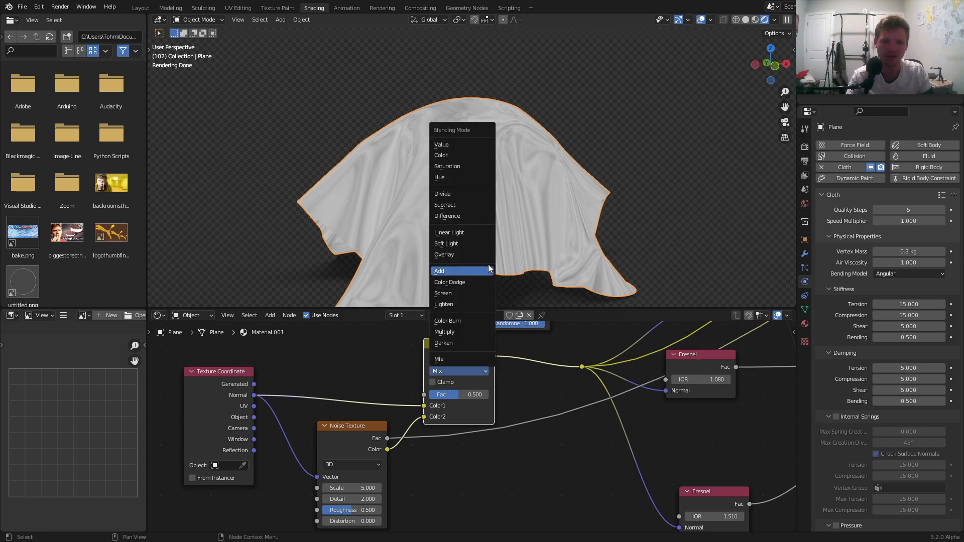
{"action": "left_click", "coordinate": [474, 240]}
{"action": "left_click", "coordinate": [463, 345], "text": "ctrl+shift"}
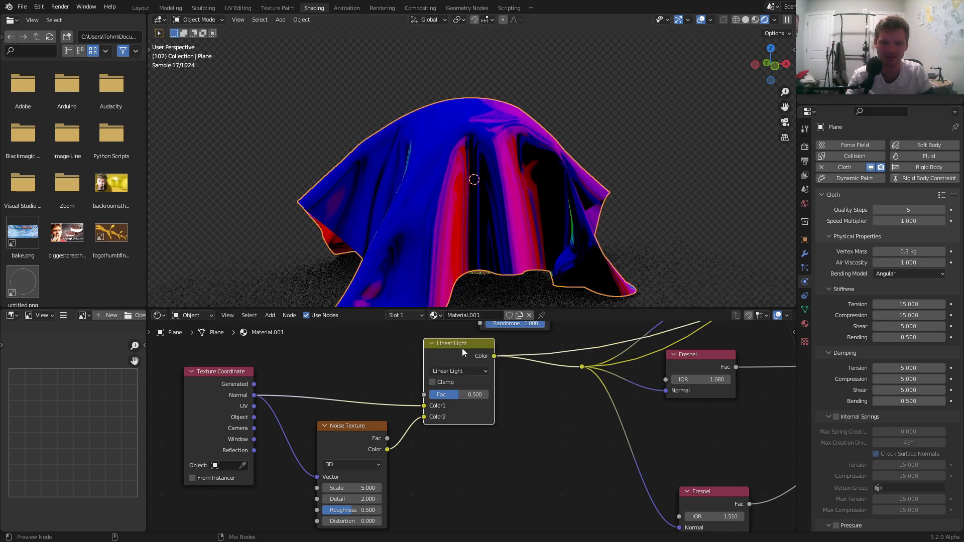
{"action": "mouse_move", "coordinate": [453, 395]}
{"action": "left_mouse_down"}
{"action": "mouse_move", "coordinate": [443, 395]}
{"action": "mouse_move", "coordinate": [472, 395]}
{"action": "mouse_move", "coordinate": [430, 395]}
{"action": "mouse_move", "coordinate": [458, 394]}
{"action": "left_mouse_up"}
Step: Preview the 1.080 IOR Fresnel on the cloth and try a Linear Light Fac of 0.200
{"action": "scroll", "coordinate": [640, 372], "scroll_direction": "down", "scroll_amount": 1}
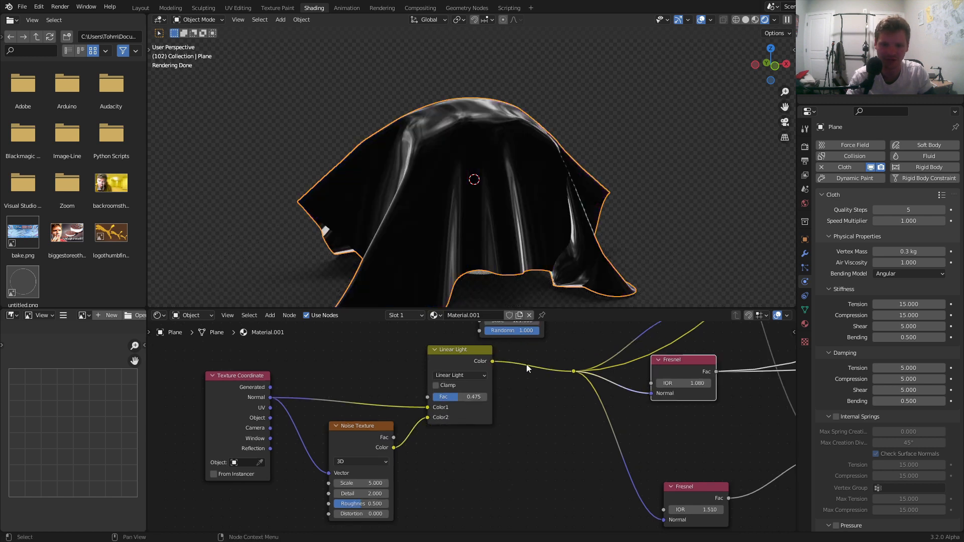
{"action": "scroll", "coordinate": [473, 377], "scroll_direction": "up", "scroll_amount": 2}
{"action": "left_click_drag", "start_coordinate": [467, 396], "coordinate": [430, 396]}
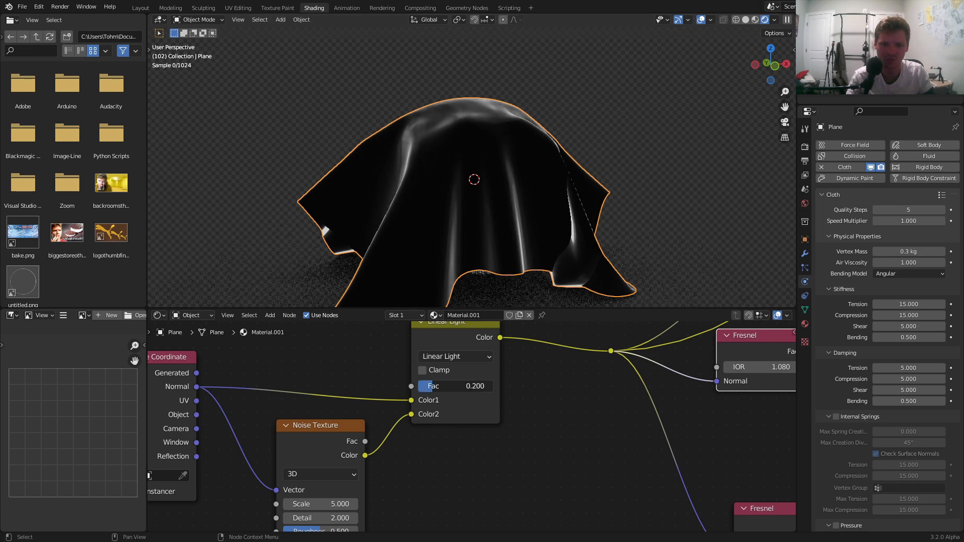
{"action": "left_click_drag", "start_coordinate": [468, 386], "coordinate": [469, 386]}
{"action": "scroll", "coordinate": [553, 402], "scroll_direction": "down", "scroll_amount": 6}
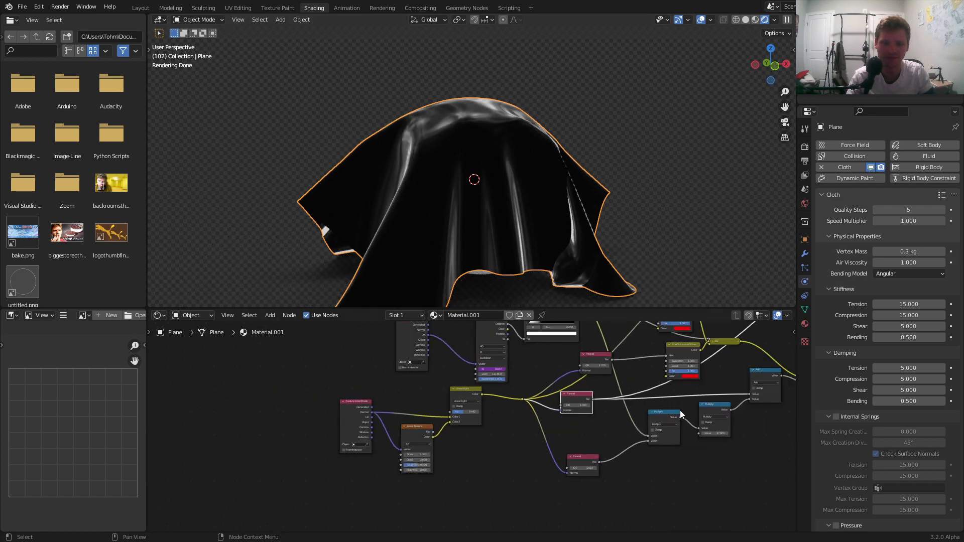
Step: Preview the final Mix Shader on the cloth and compare a Linear Light Fac of 0 with 0.475
{"action": "scroll", "coordinate": [578, 407], "scroll_direction": "up", "scroll_amount": 1}
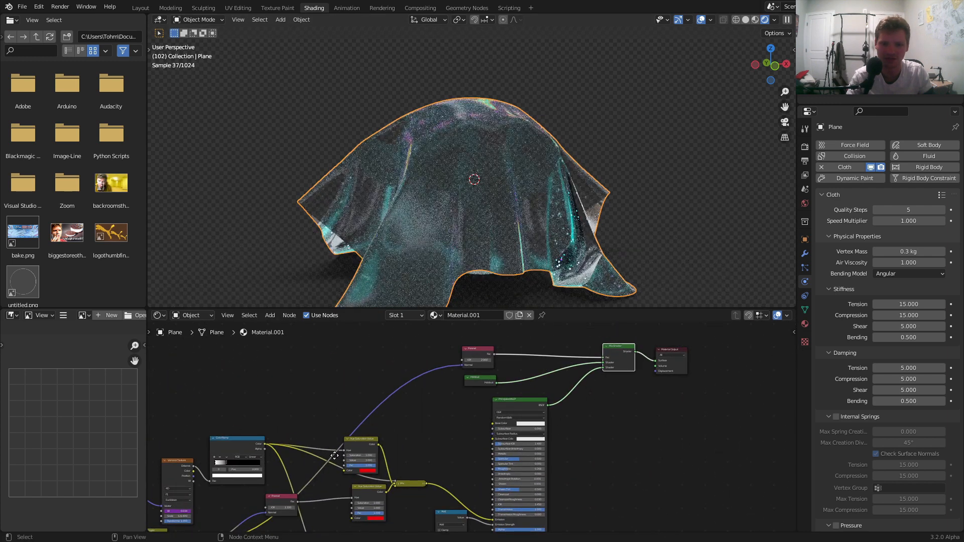
{"action": "scroll", "coordinate": [335, 389], "scroll_direction": "up", "scroll_amount": 3}
{"action": "scroll", "coordinate": [261, 472], "scroll_direction": "up", "scroll_amount": 4}
{"action": "left_click_drag", "start_coordinate": [396, 425], "coordinate": [372, 425]}
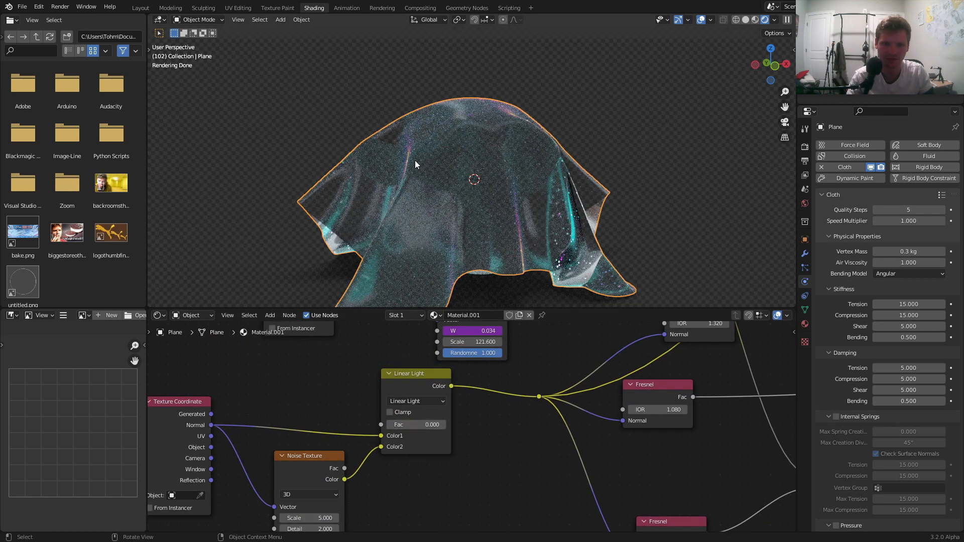
{"action": "left_click_drag", "start_coordinate": [405, 429], "coordinate": [443, 429]}
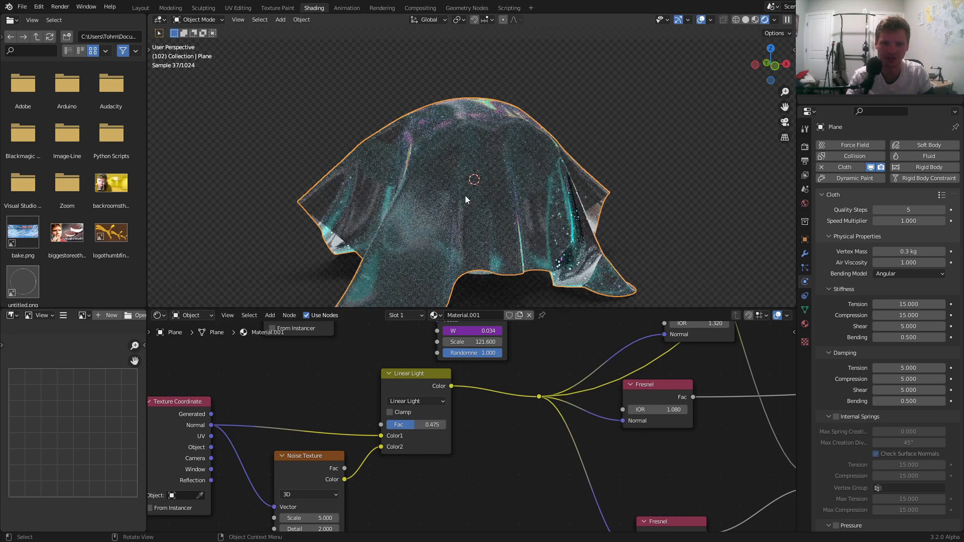
Step: Play the animation to check the distorted reflections and slightly lower the Linear Light Fac
{"action": "key", "text": "space"}
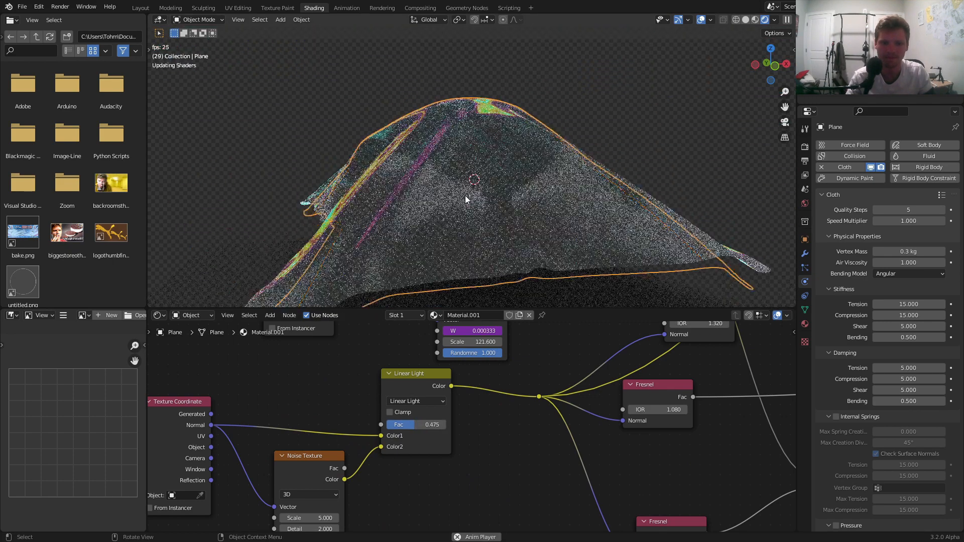
{"action": "key", "text": "space"}
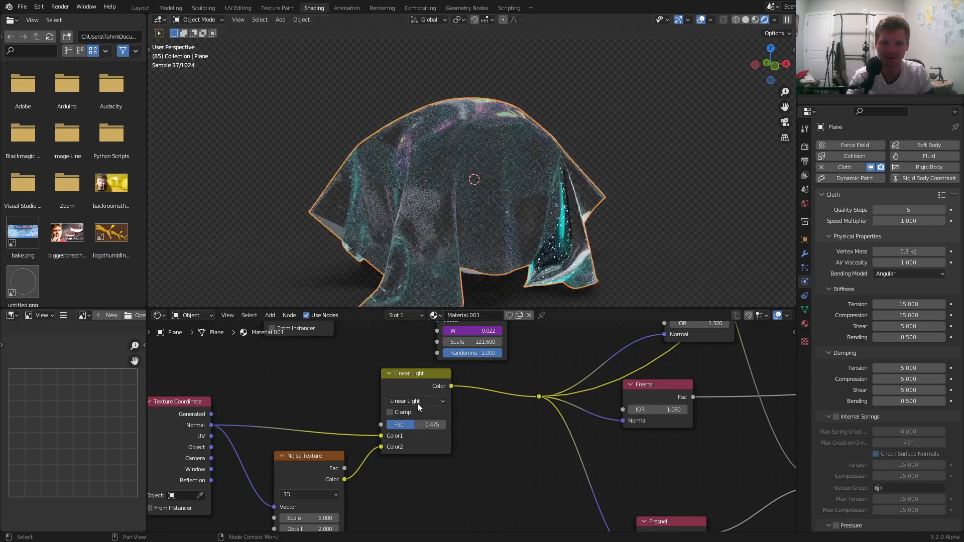
{"action": "left_click_drag", "start_coordinate": [410, 424], "coordinate": [403, 424]}
Step: Switch the Noise Texture to 4D, drive its W value with #frame/300, and play the animation
{"action": "scroll", "coordinate": [304, 468], "scroll_direction": "up", "scroll_amount": 2}
{"action": "middle_click_drag", "start_coordinate": [304, 468], "coordinate": [368, 417]}
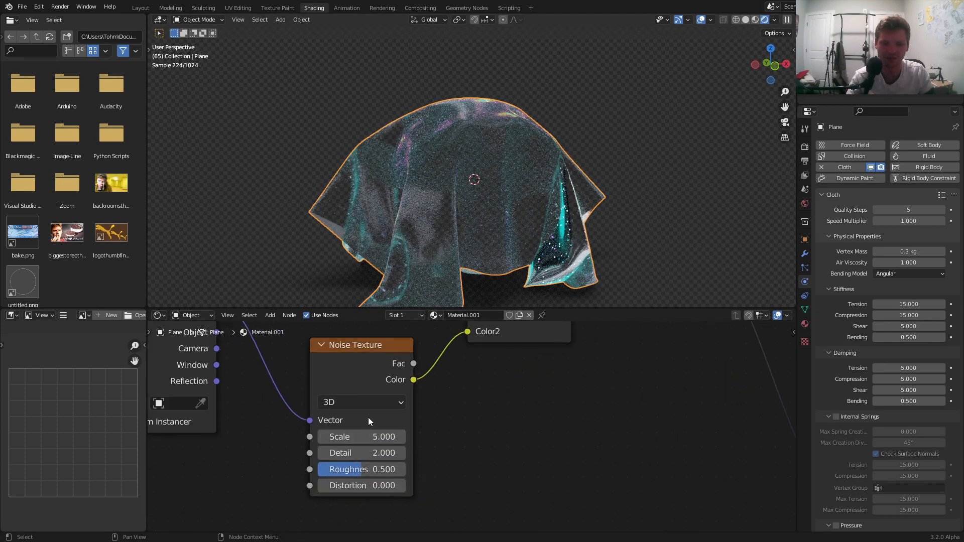
{"action": "left_click", "coordinate": [361, 404]}
{"action": "left_click", "coordinate": [352, 452]}
{"action": "left_click_drag", "start_coordinate": [362, 437], "coordinate": [371, 437], "text": "shift"}
{"action": "left_click", "coordinate": [346, 439]}
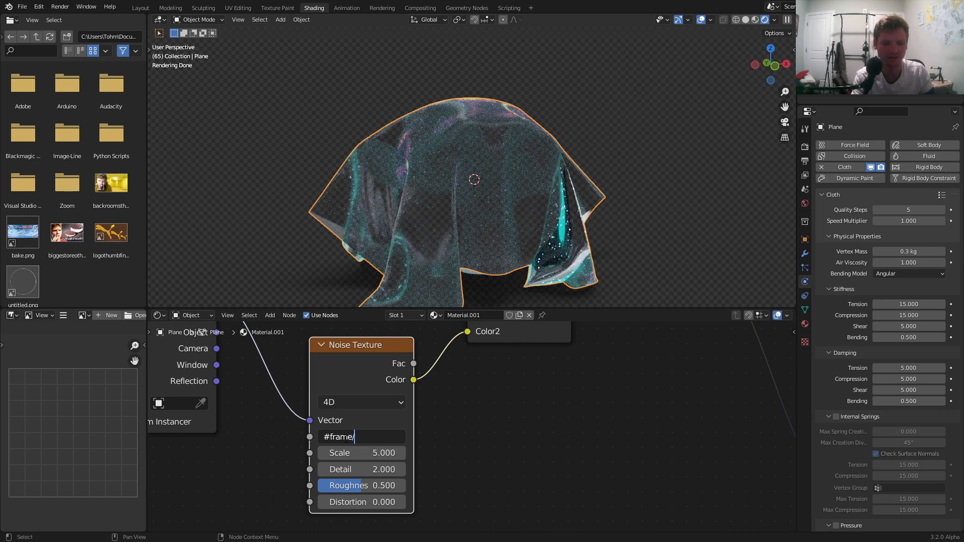
{"action": "key", "text": "space"}
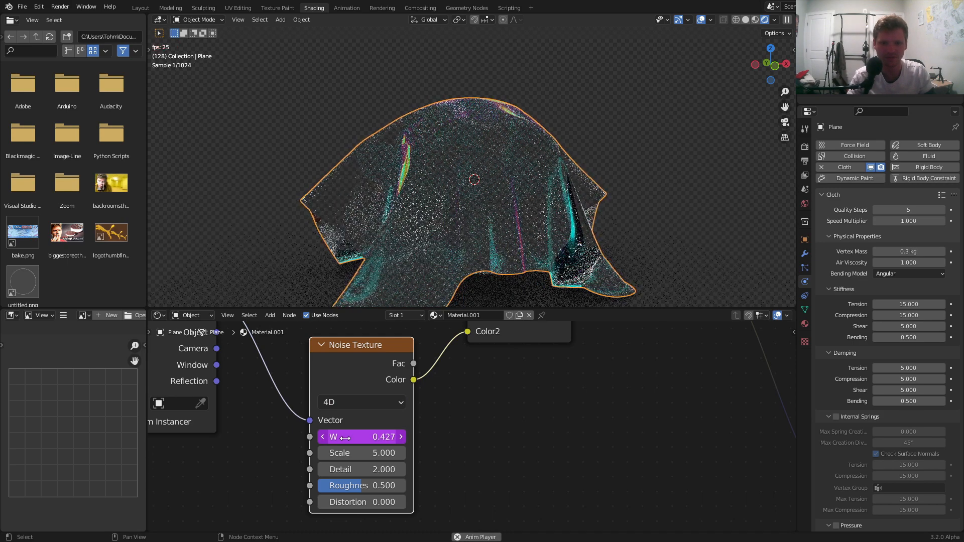
{"action": "key", "text": "space"}
Step: Change the Noise Texture's W driver expression to #frame/200
{"action": "left_click", "coordinate": [345, 438]}
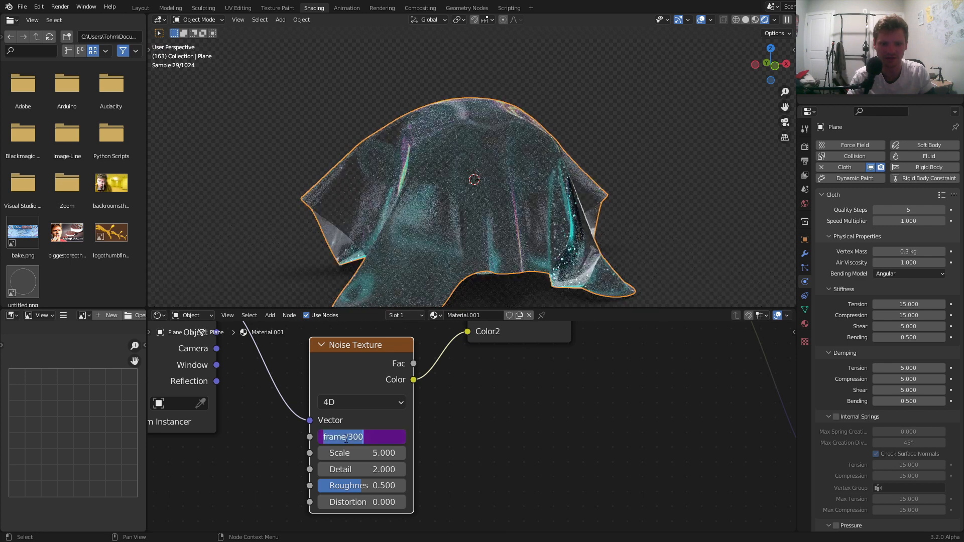
{"action": "type", "text": "2"}
{"action": "key", "text": "Return"}
Step: Play the animation with the new noise speed and inspect the deselected cloth from a lower angle
{"action": "key", "text": "space"}
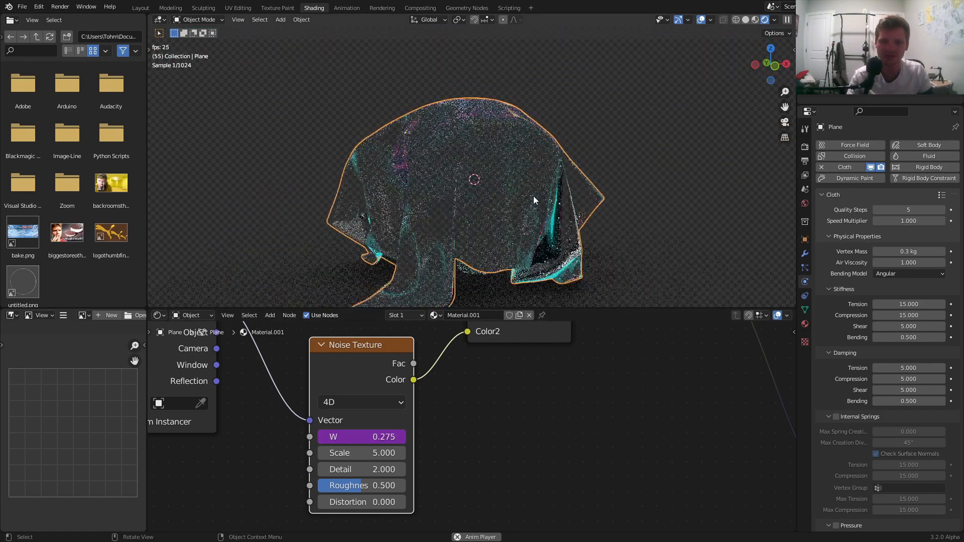
{"action": "key", "text": "space"}
{"action": "left_click", "coordinate": [656, 177]}
{"action": "middle_click_drag", "start_coordinate": [573, 206], "coordinate": [538, 150]}
{"action": "scroll", "coordinate": [436, 158], "scroll_direction": "down", "scroll_amount": 5}
{"action": "scroll", "coordinate": [540, 154], "scroll_direction": "up", "scroll_amount": 3}
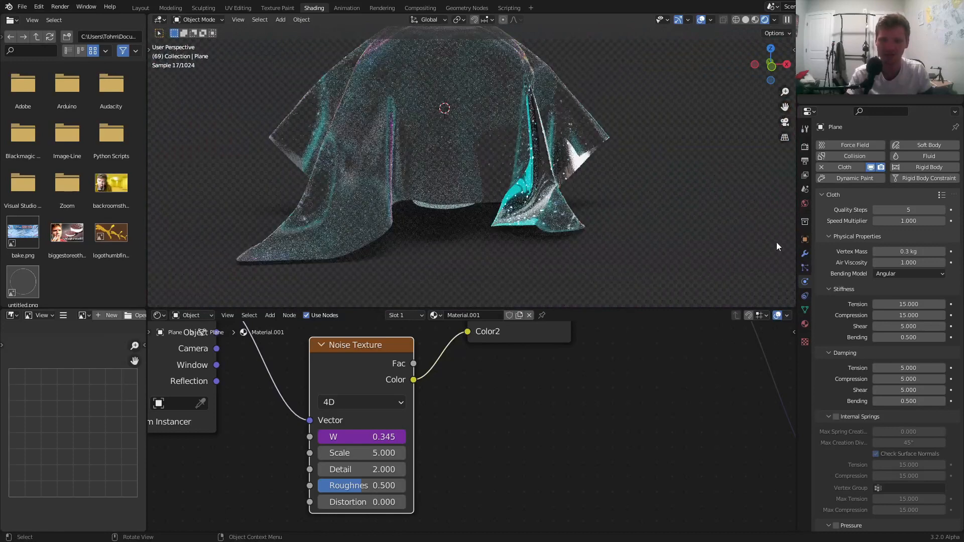
Step: Save the project to the Desktop as invisibilty.blend
{"action": "left_click", "coordinate": [805, 255]}
{"action": "key", "text": "ctrl+s"}
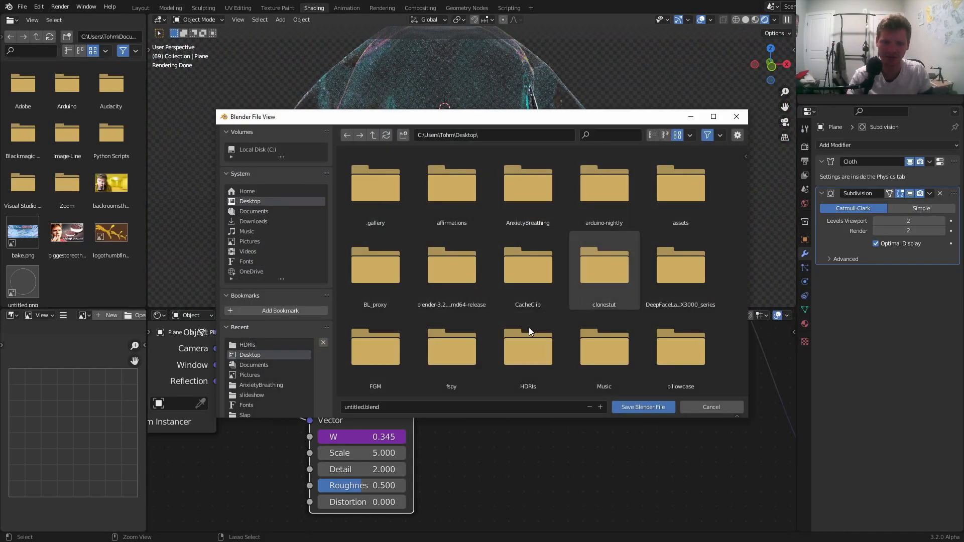
{"action": "left_click", "coordinate": [350, 407]}
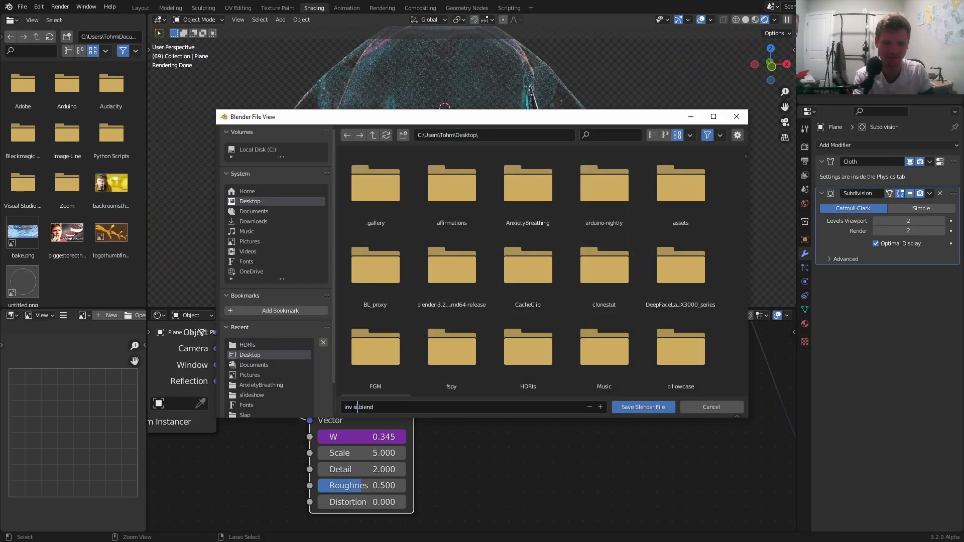
{"action": "type", "text": "invisibilty"}
{"action": "key", "text": "Return"}
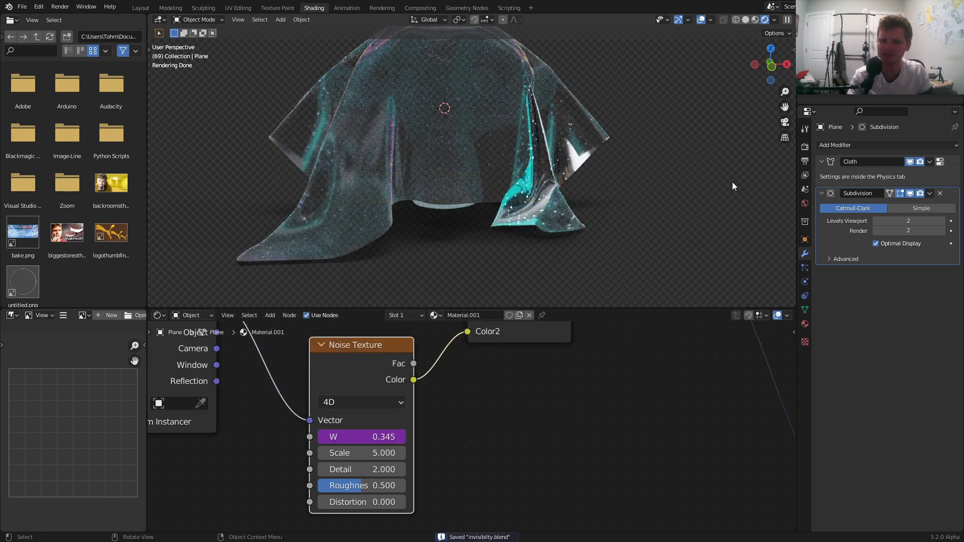
Step: Add a Solidify modifier to the cloth and set its thickness to 0.02 m, checking the hem in solid shading
{"action": "left_click", "coordinate": [837, 146]}
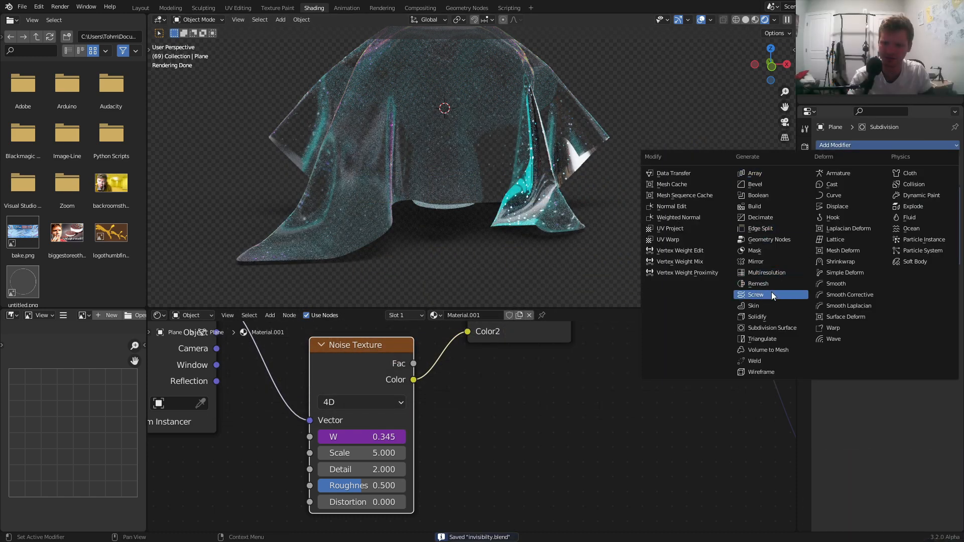
{"action": "left_click", "coordinate": [765, 318]}
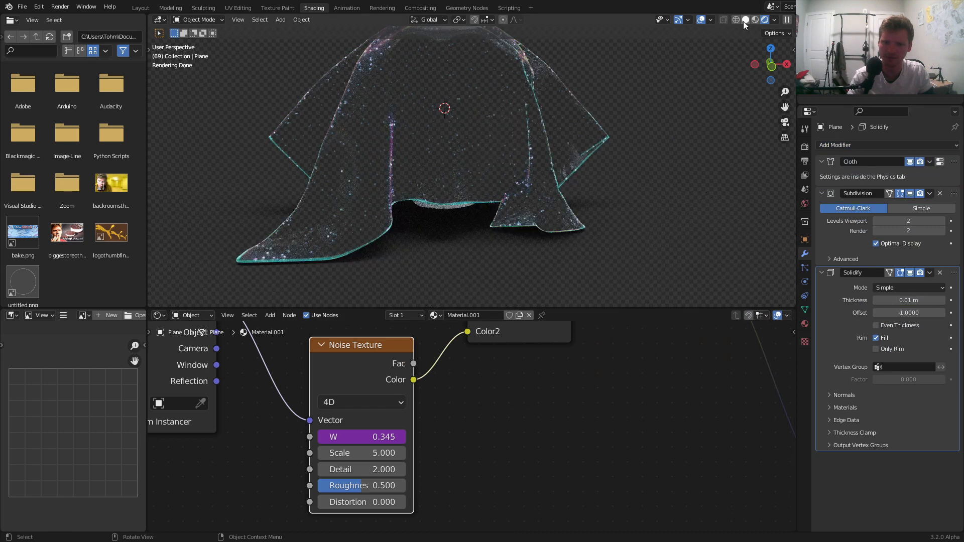
{"action": "left_click", "coordinate": [744, 21]}
{"action": "scroll", "coordinate": [602, 171], "scroll_direction": "up", "scroll_amount": 4}
{"action": "mouse_move", "coordinate": [602, 171]}
{"action": "middle_mouse_down", "text": "shift"}
{"action": "mouse_move", "coordinate": [485, 171]}
{"action": "mouse_move", "coordinate": [551, 171]}
{"action": "middle_mouse_up", "text": "shift"}
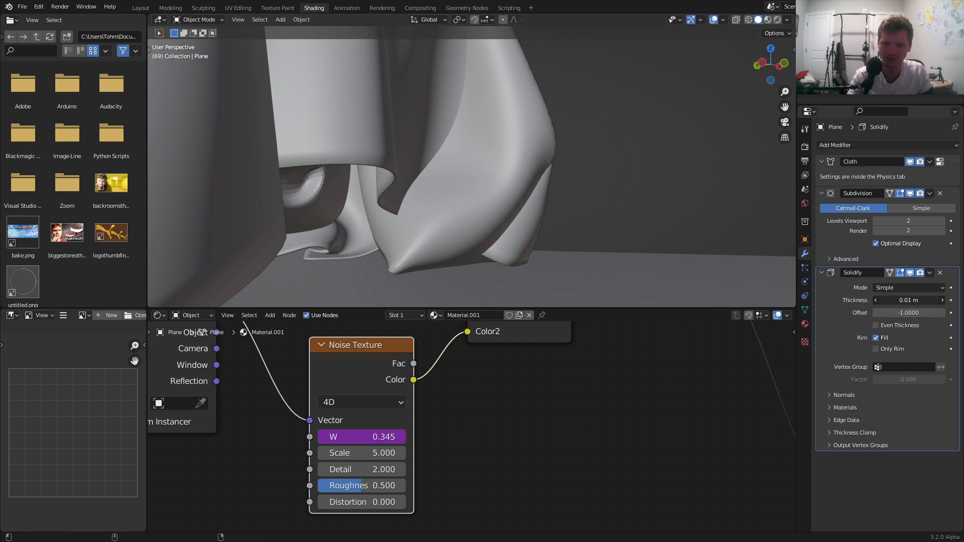
{"action": "left_click_drag", "start_coordinate": [909, 300], "coordinate": [916, 301]}
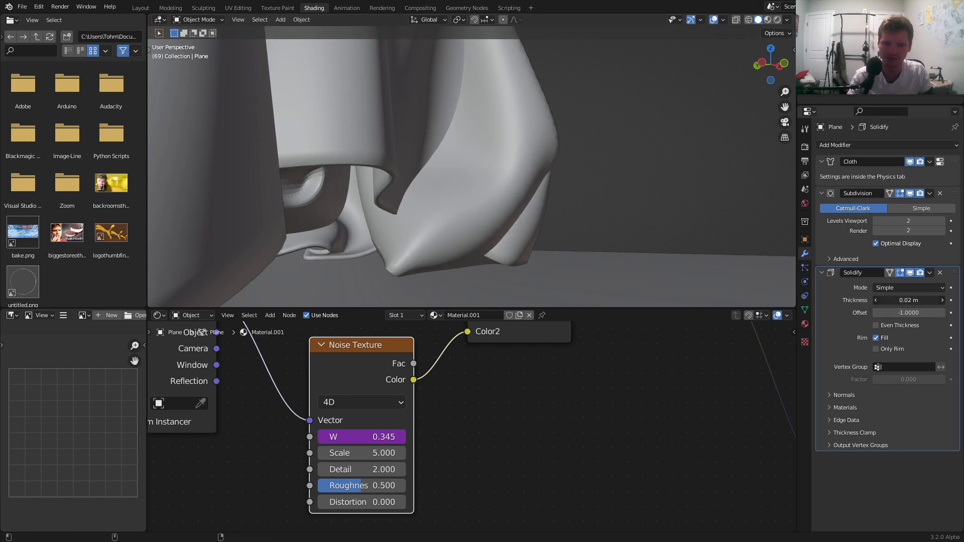
Step: Enable Auto Smooth at 30° on the cloth mesh and return the viewport to rendered shading
{"action": "left_click", "coordinate": [806, 310]}
{"action": "left_click", "coordinate": [844, 337]}
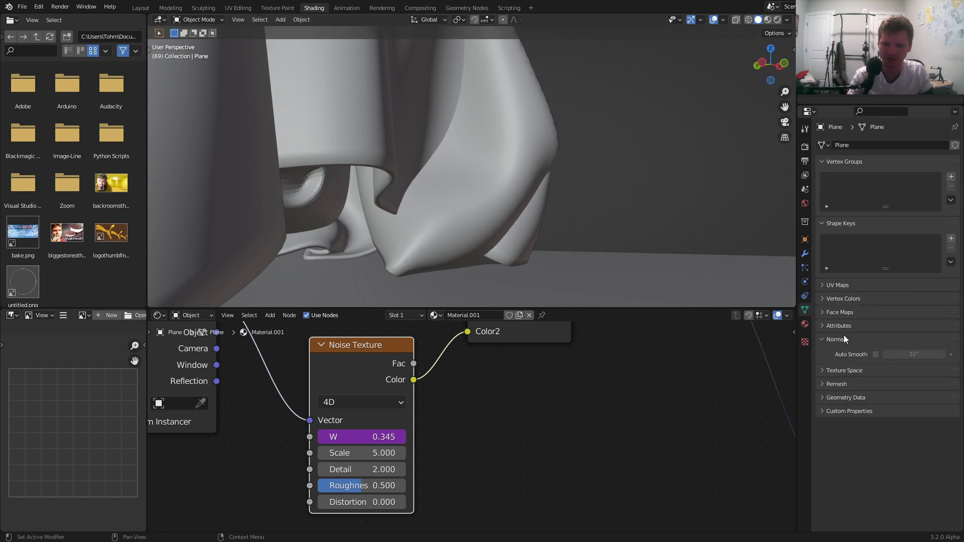
{"action": "left_click", "coordinate": [875, 354]}
{"action": "middle_click_drag", "start_coordinate": [605, 257], "coordinate": [375, 205]}
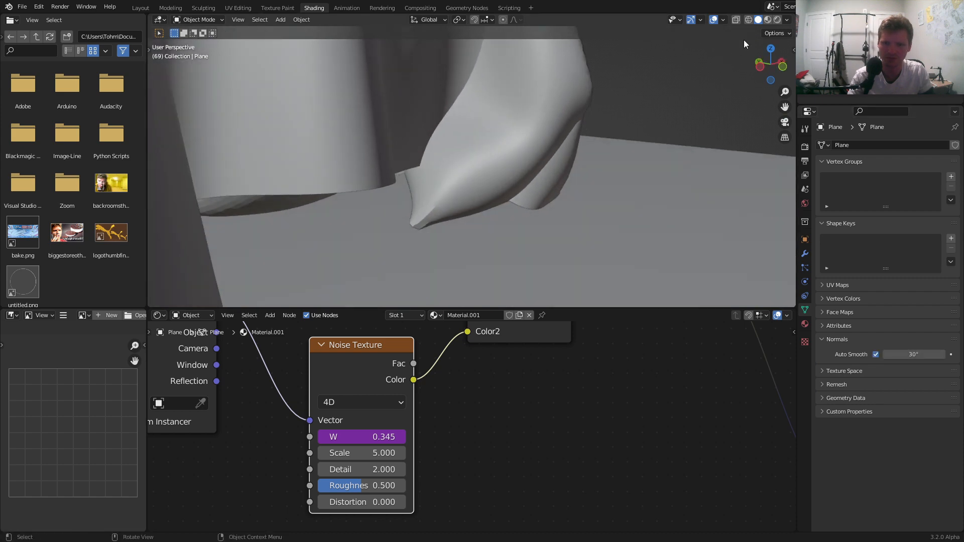
{"action": "left_click", "coordinate": [777, 19]}
{"action": "scroll", "coordinate": [441, 144], "scroll_direction": "down", "scroll_amount": 5}
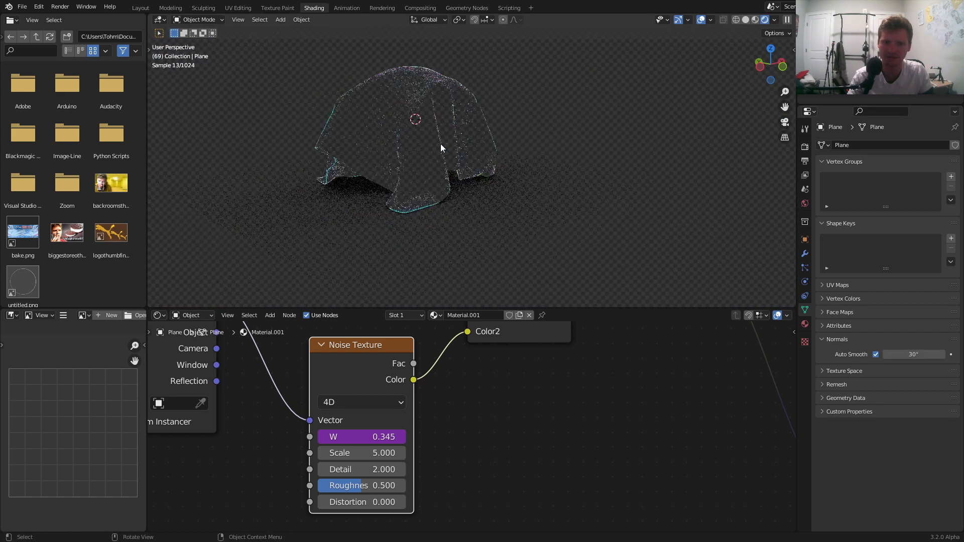
{"action": "scroll", "coordinate": [441, 143], "scroll_direction": "up", "scroll_amount": 1}
Step: Toggle the Solidify modifier's viewport display to compare the cloth, leaving it off in the viewport
{"action": "left_click", "coordinate": [805, 254]}
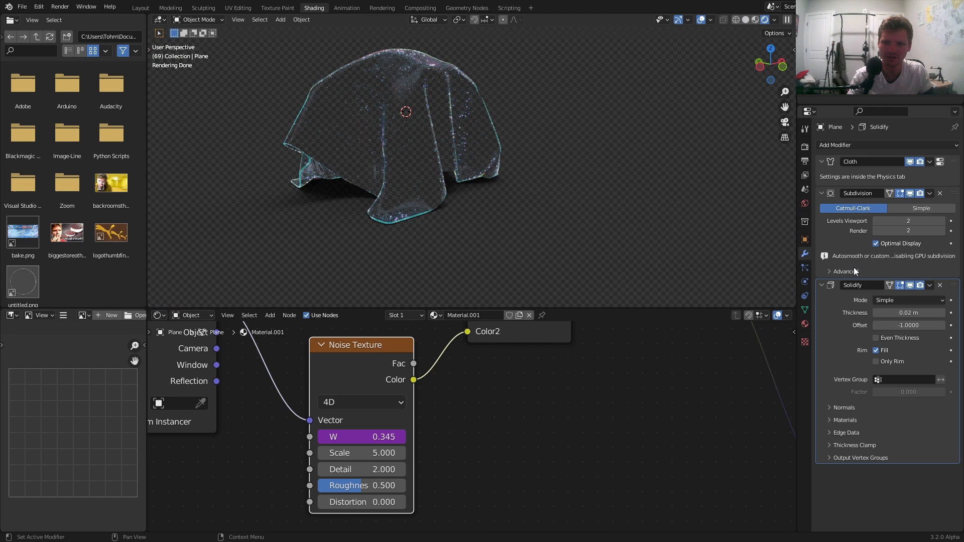
{"action": "left_click", "coordinate": [912, 285]}
{"action": "left_click", "coordinate": [911, 286]}
{"action": "left_click", "coordinate": [911, 285]}
Step: View the cloth from another side and play the animation without Solidify in the viewport
{"action": "middle_click_drag", "start_coordinate": [439, 121], "coordinate": [403, 120]}
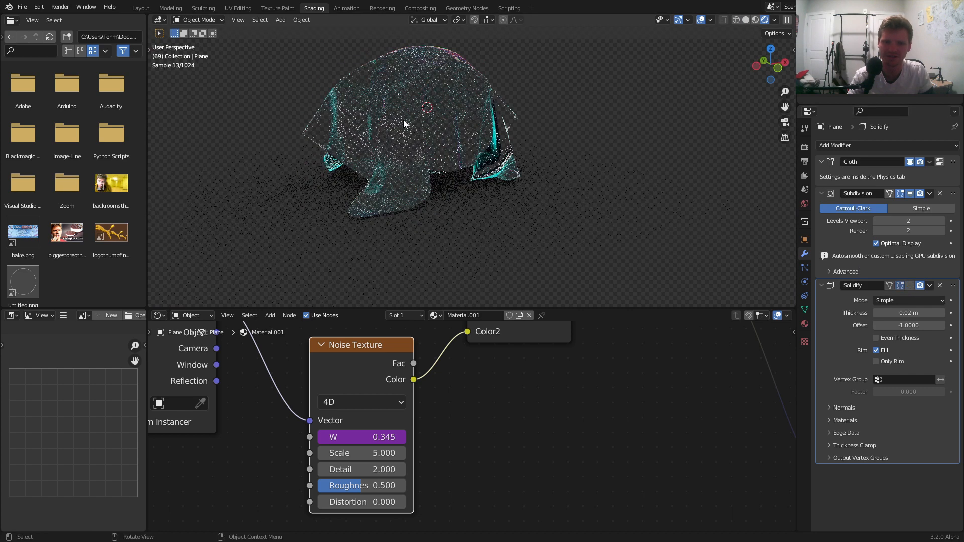
{"action": "key", "text": "space"}
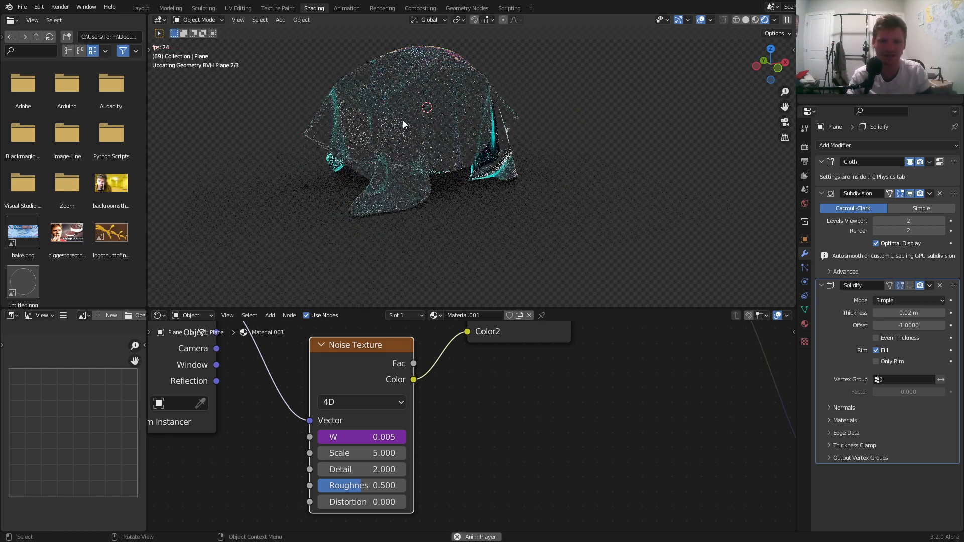
{"action": "key", "text": "space"}
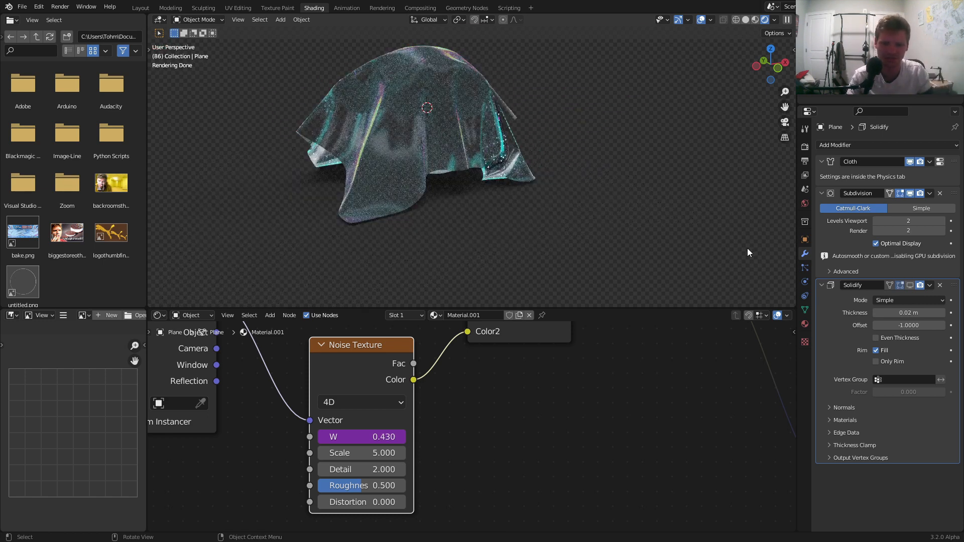
Step: Try a Solidify thickness of -0.001 m, undo the change, and replay the animation
{"action": "left_click_drag", "start_coordinate": [919, 312], "coordinate": [910, 313]}
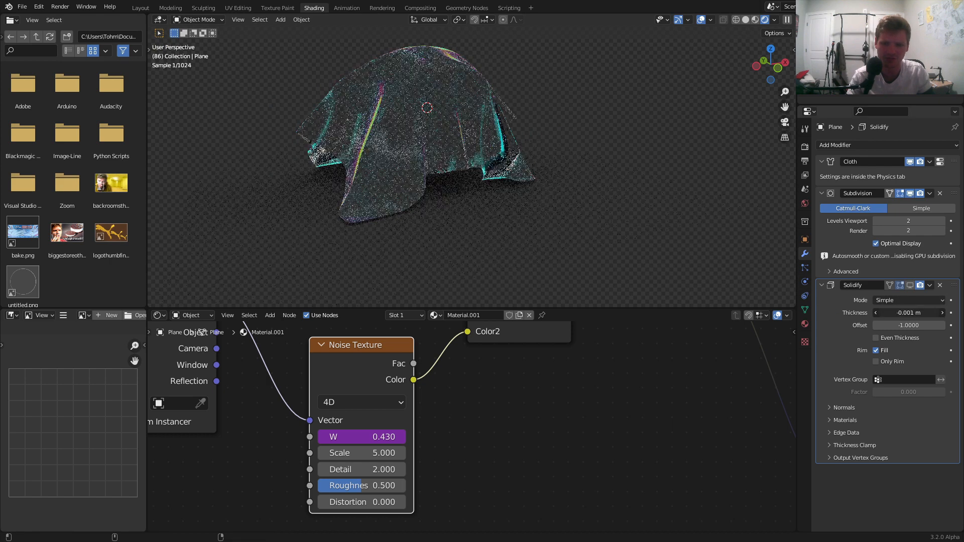
{"action": "key", "text": "ctrl+z"}
{"action": "key", "text": "space"}
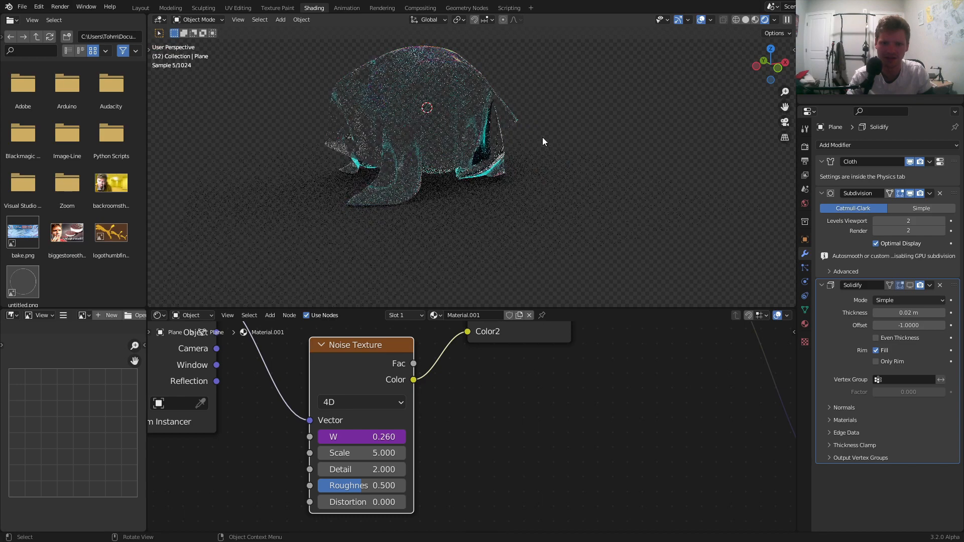
Step: Try a Solidify thickness of 0.178 m on the cloth, viewed from close up
{"action": "scroll", "coordinate": [517, 137], "scroll_direction": "up", "scroll_amount": 3}
{"action": "key", "text": "space"}
{"action": "left_click_drag", "start_coordinate": [893, 311], "coordinate": [934, 312]}
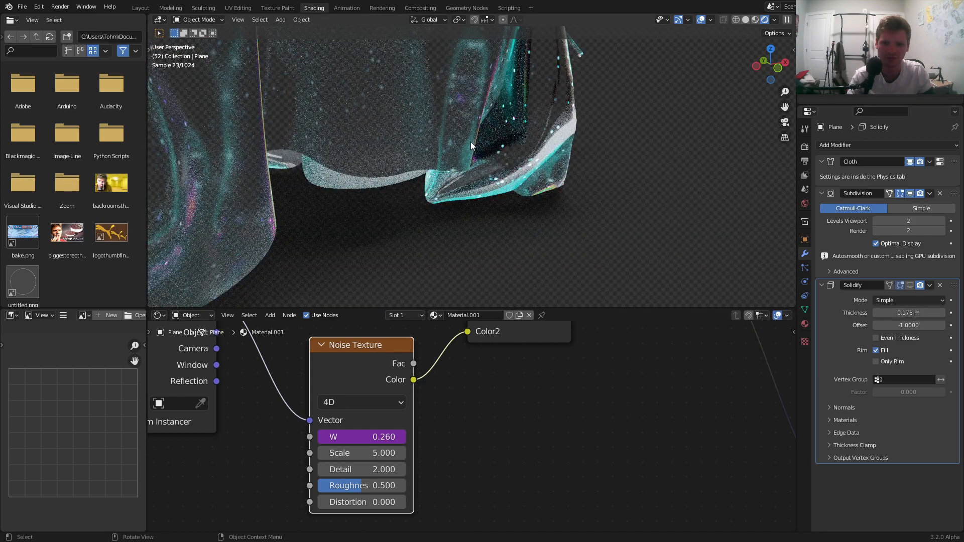
Step: Examine the cloth's edges and underside up close while the animation plays with Solidify shown in the viewport
{"action": "scroll", "coordinate": [471, 142], "scroll_direction": "up", "scroll_amount": 2}
{"action": "middle_click_drag", "start_coordinate": [448, 158], "coordinate": [467, 136]}
{"action": "scroll", "coordinate": [495, 127], "scroll_direction": "up", "scroll_amount": 3}
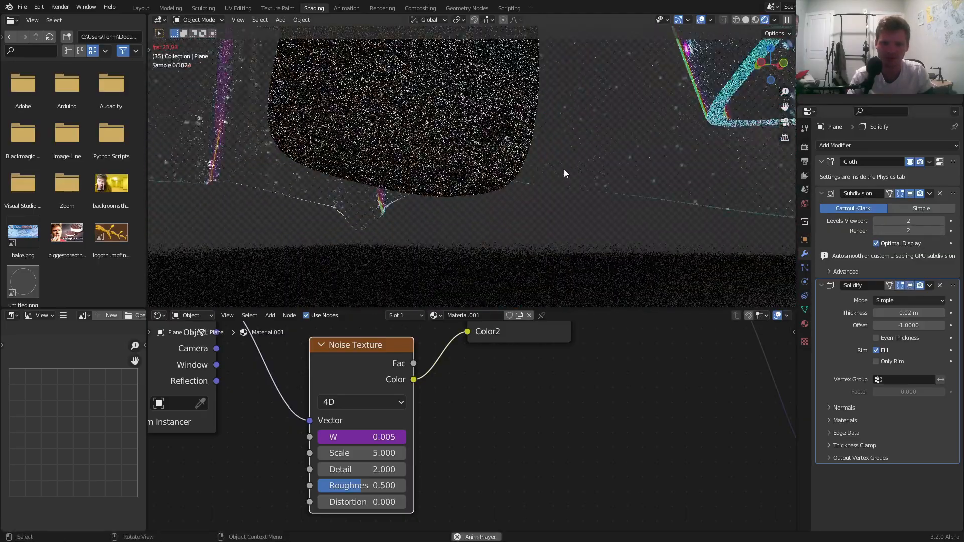
{"action": "middle_click_drag", "start_coordinate": [565, 117], "coordinate": [483, 135]}
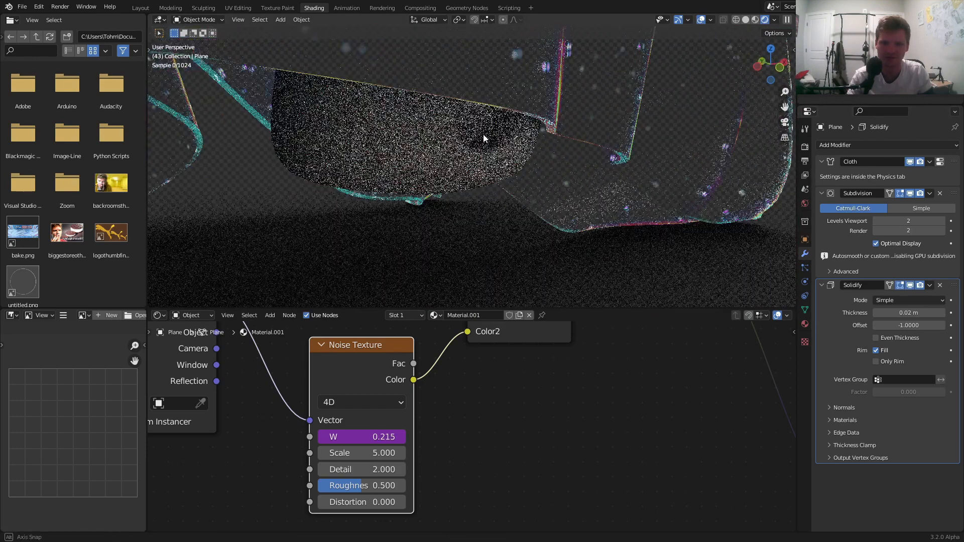
{"action": "scroll", "coordinate": [483, 134], "scroll_direction": "down", "scroll_amount": 6}
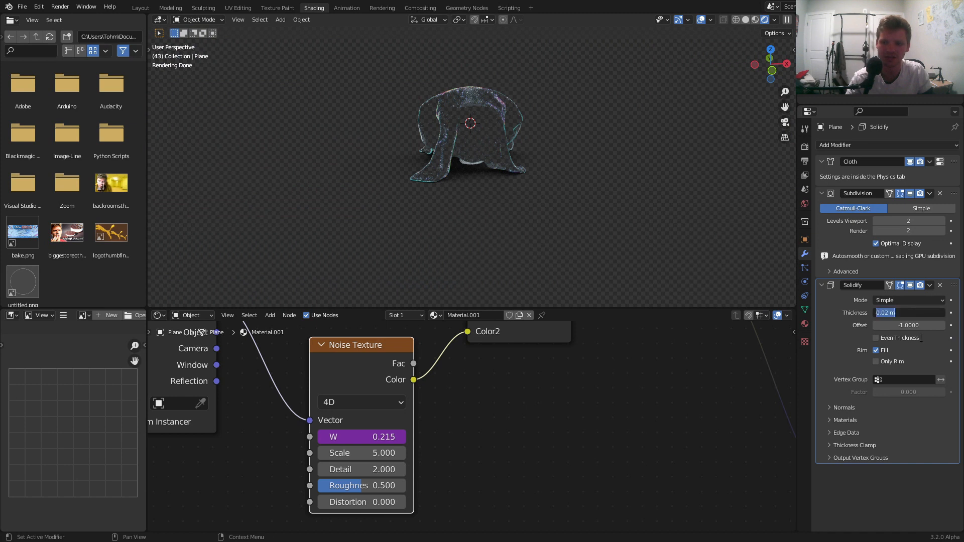
Step: Remove the Solidify modifier from the cloth
{"action": "left_click", "coordinate": [940, 285]}
{"action": "left_click", "coordinate": [940, 285]}
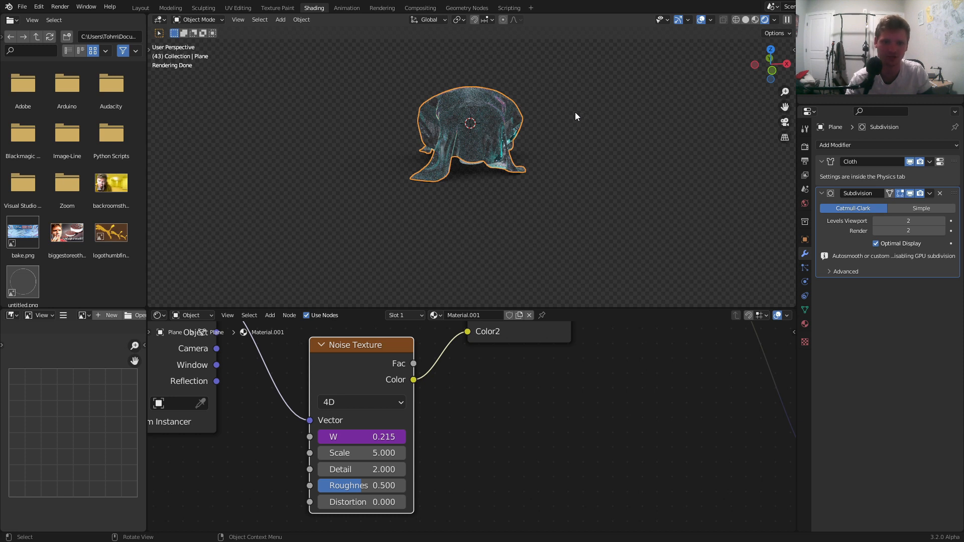
{"action": "middle_click_drag", "start_coordinate": [471, 130], "coordinate": [480, 124]}
{"action": "scroll", "coordinate": [458, 386], "scroll_direction": "down", "scroll_amount": 1}
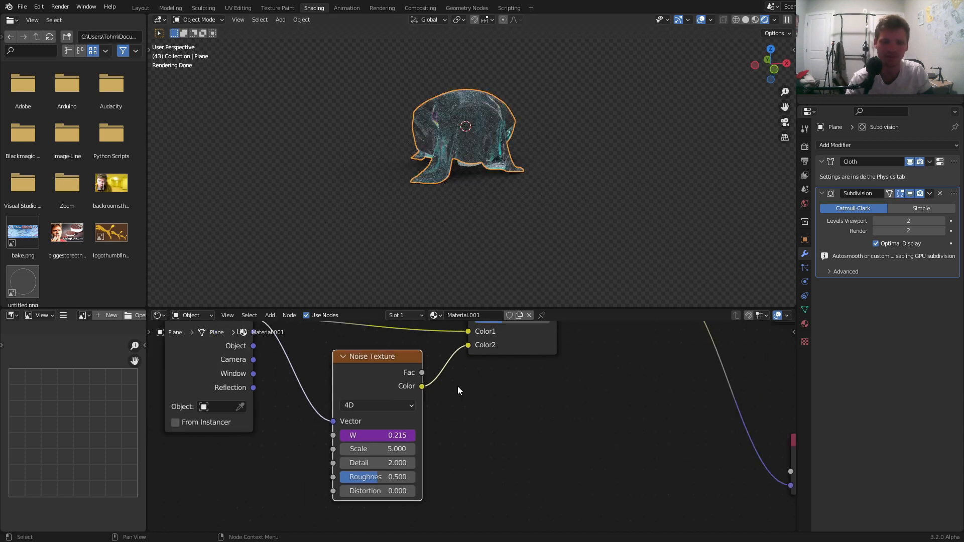
Step: Hide the viewport overlays and keep the cloth plane selected, with its Fresnel nodes in view
{"action": "scroll", "coordinate": [458, 387], "scroll_direction": "down", "scroll_amount": 5}
{"action": "middle_click_drag", "start_coordinate": [592, 372], "coordinate": [411, 374]}
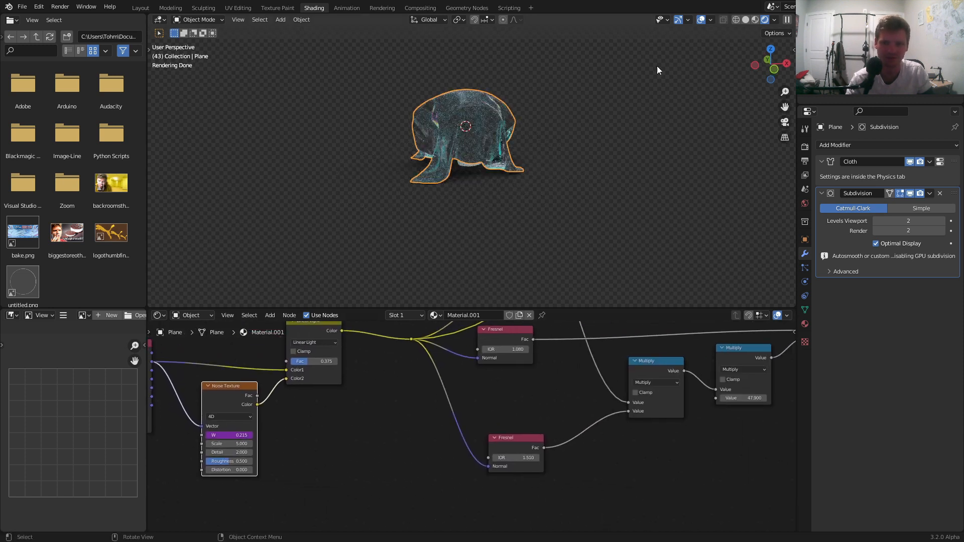
{"action": "left_click", "coordinate": [701, 22]}
{"action": "scroll", "coordinate": [522, 97], "scroll_direction": "up", "scroll_amount": 3}
{"action": "middle_click_drag", "start_coordinate": [498, 101], "coordinate": [465, 151], "text": "shift"}
{"action": "left_click", "coordinate": [487, 122]}
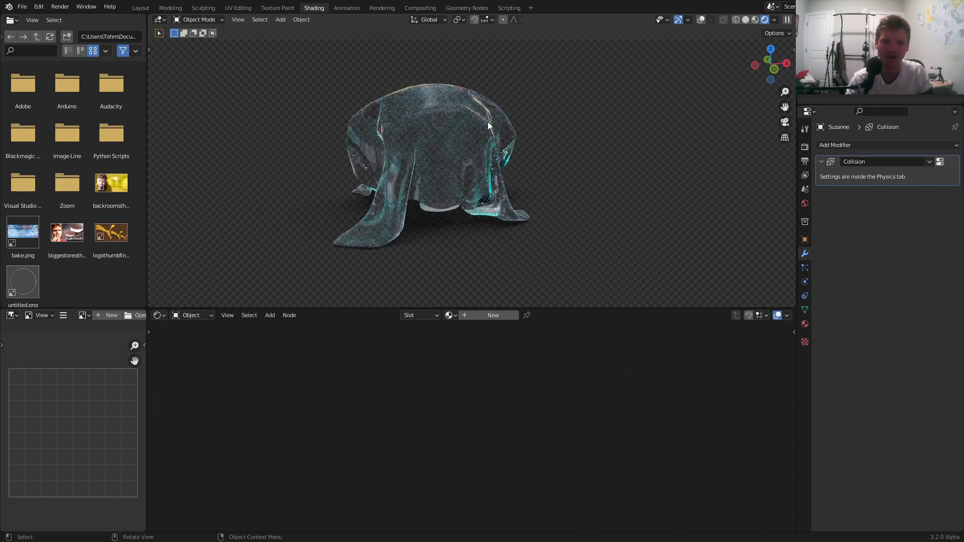
{"action": "left_click", "coordinate": [491, 132]}
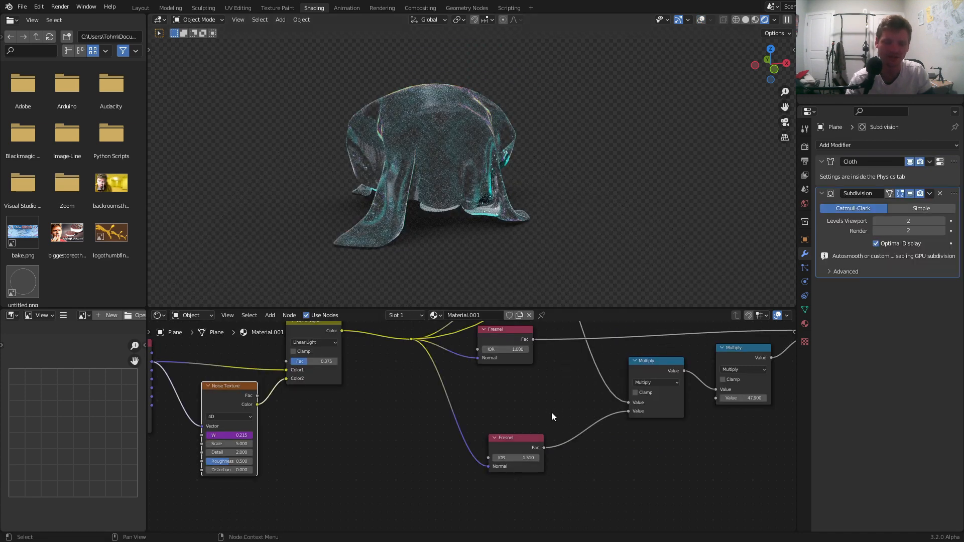
Step: Try an IOR of 1.000 on the three Fresnel nodes that drive the cloth's emission hue and strength
{"action": "scroll", "coordinate": [550, 455], "scroll_direction": "up", "scroll_amount": 2}
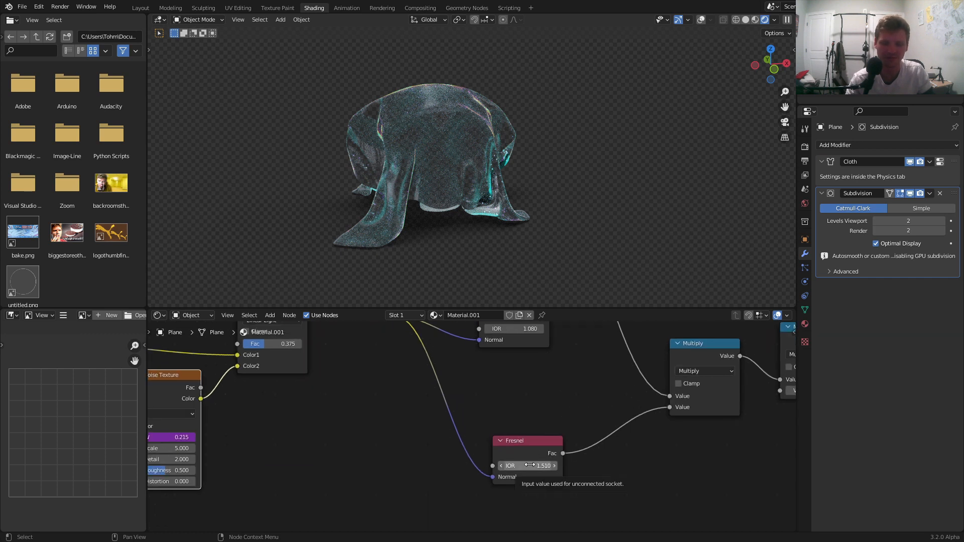
{"action": "key", "text": "Return"}
{"action": "middle_click_drag", "start_coordinate": [533, 386], "coordinate": [519, 436]}
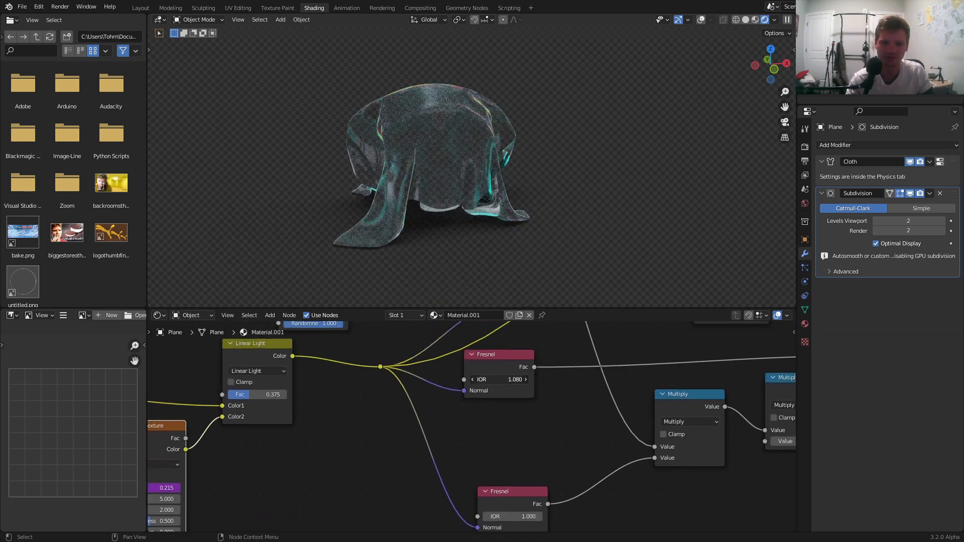
{"action": "key", "text": "Return"}
{"action": "middle_click_drag", "start_coordinate": [567, 363], "coordinate": [523, 497]}
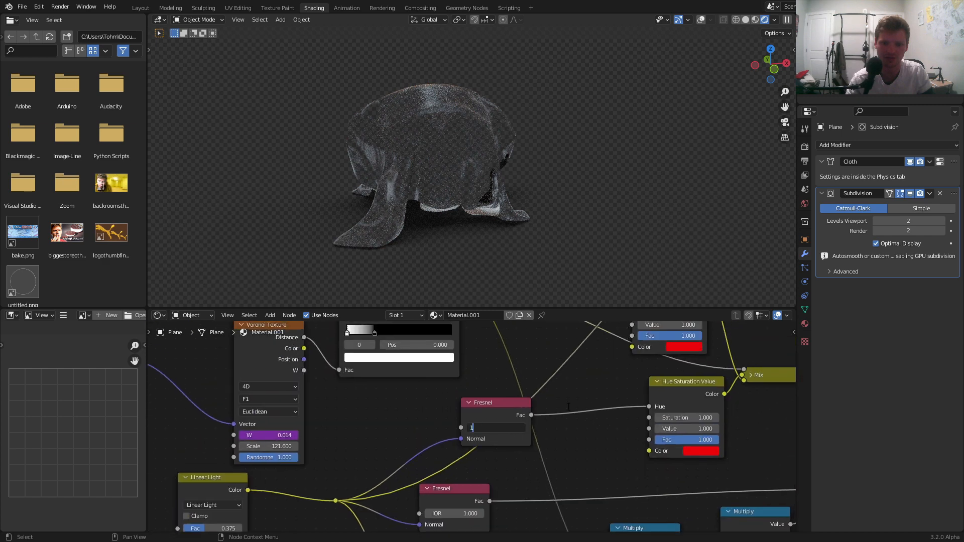
{"action": "key", "text": "Return"}
Step: Try an IOR of 1.000 on the Fresnel node feeding the Mix Shader factor, and undo that change
{"action": "middle_click_drag", "start_coordinate": [568, 407], "coordinate": [507, 530]}
{"action": "middle_click_drag", "start_coordinate": [610, 372], "coordinate": [364, 502]}
{"action": "scroll", "coordinate": [472, 432], "scroll_direction": "down", "scroll_amount": 5}
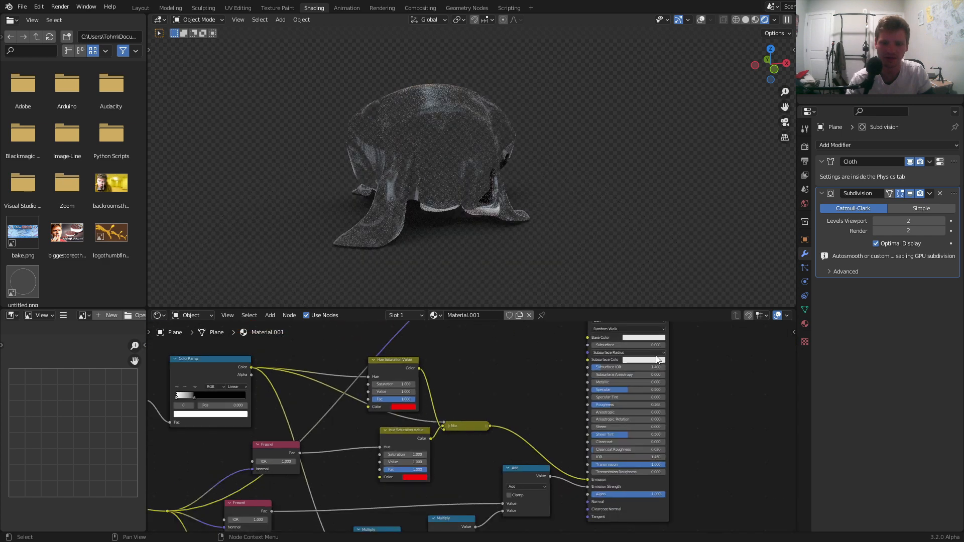
{"action": "middle_click_drag", "start_coordinate": [659, 360], "coordinate": [583, 434]}
{"action": "key", "text": "Return"}
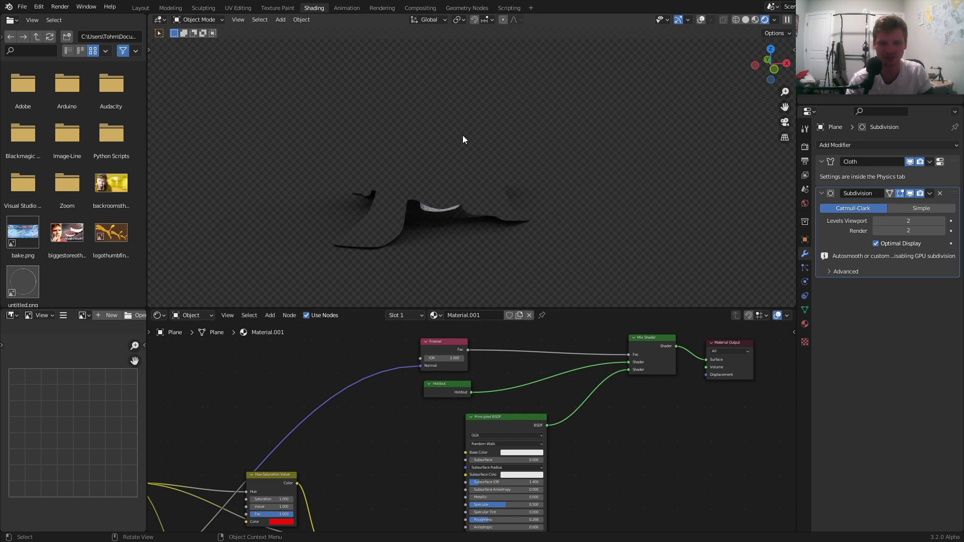
{"action": "key", "text": "ctrl+z"}
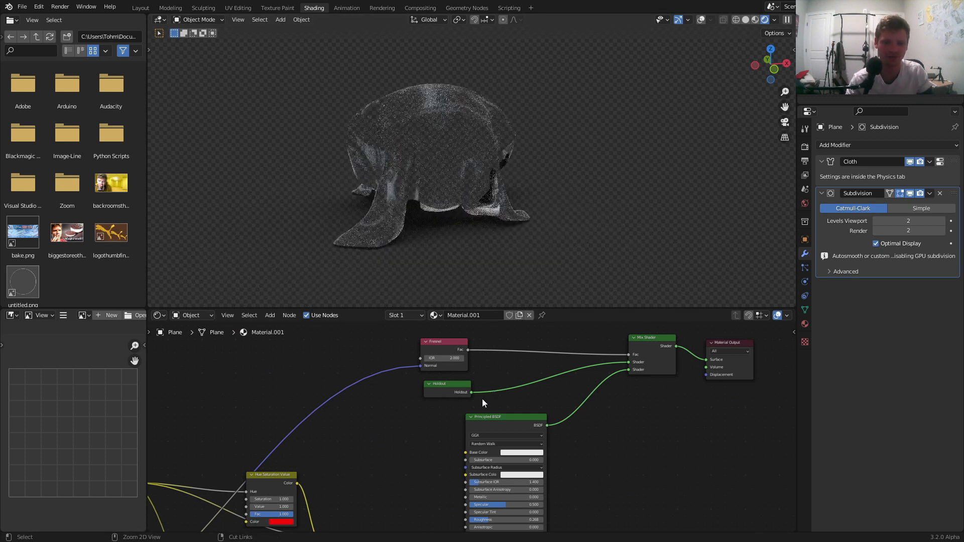
Step: Undo the remaining IOR changes on the emission Fresnel nodes
{"action": "scroll", "coordinate": [432, 426], "scroll_direction": "down", "scroll_amount": 1}
{"action": "scroll", "coordinate": [432, 427], "scroll_direction": "down", "scroll_amount": 2}
{"action": "middle_click_drag", "start_coordinate": [380, 489], "coordinate": [415, 360]}
{"action": "middle_click_drag", "start_coordinate": [345, 432], "coordinate": [441, 349]}
{"action": "key", "text": "ctrl+z"}
{"action": "key", "text": "ctrl+z"}
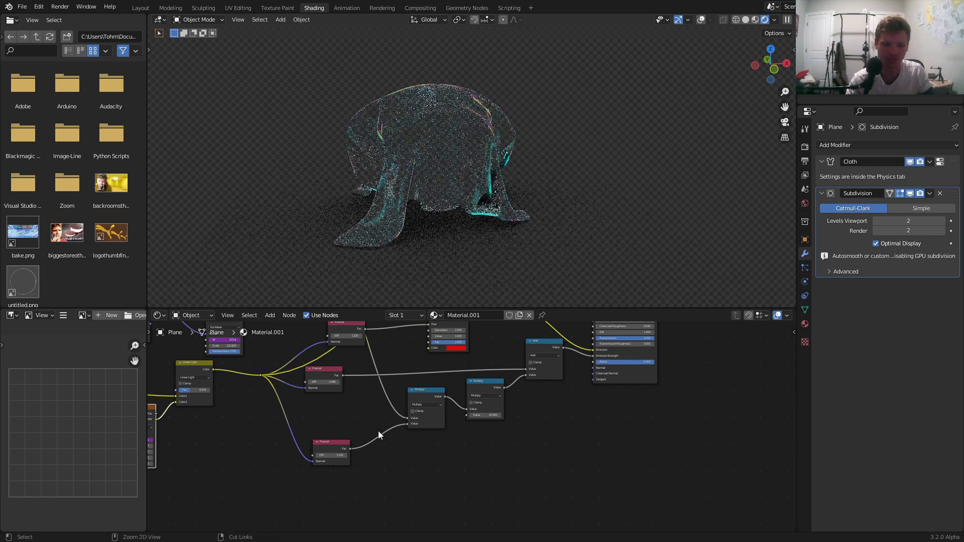
Step: Play the cloth animation over the monkey head and return to the first frame
{"action": "key", "text": "space"}
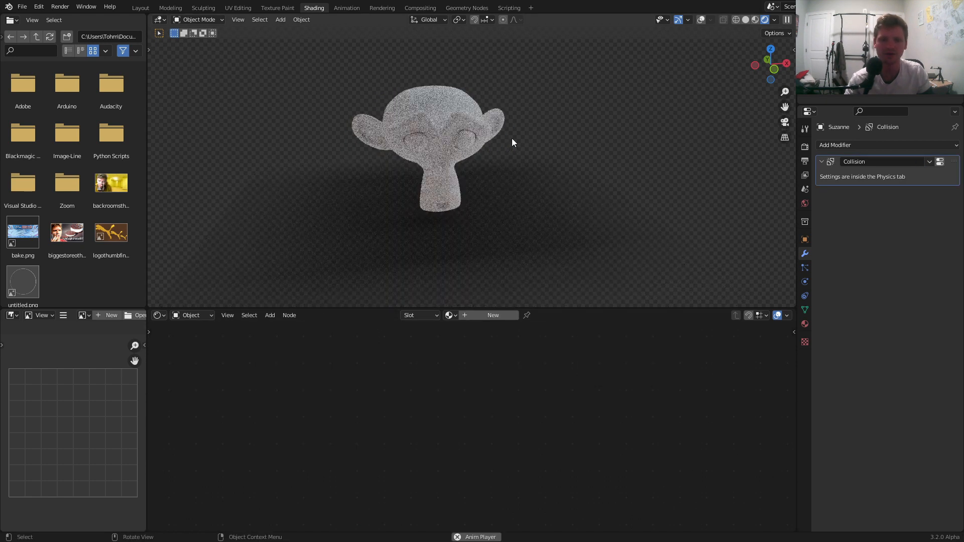
{"action": "key", "text": "space"}
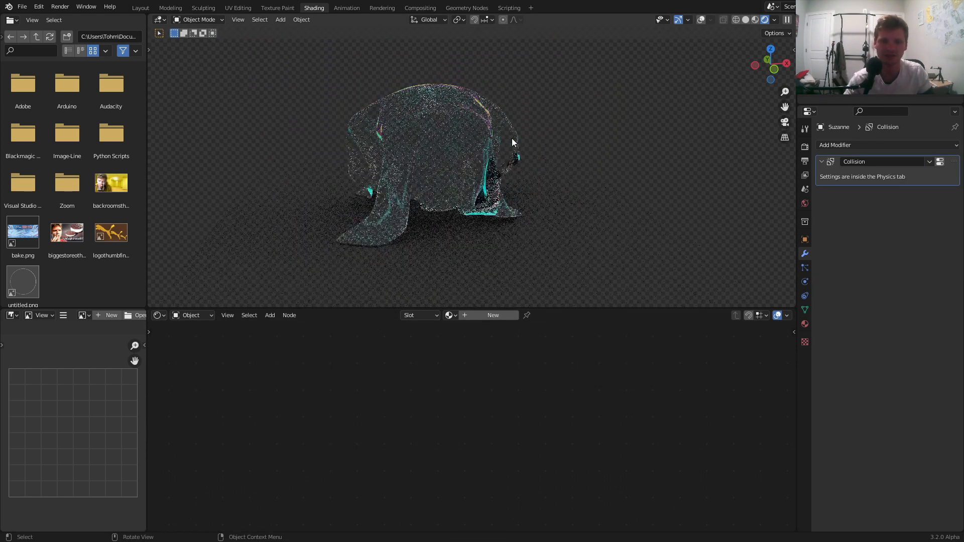
{"action": "key", "text": "shift+Left"}
Step: Replace the monkey head with a torus and give it a level 2 Subdivision modifier
{"action": "key", "text": "shift+a"}
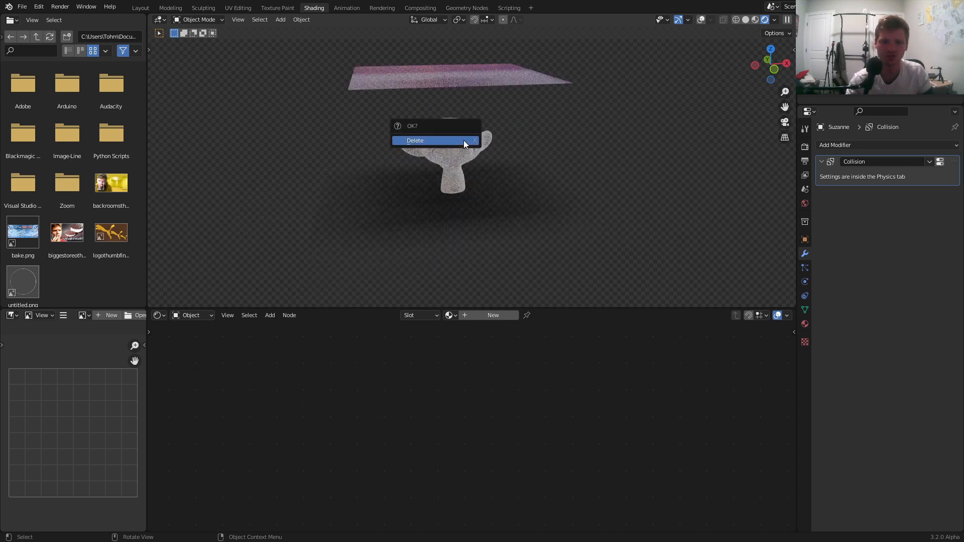
{"action": "mouse_move", "coordinate": [463, 140]}
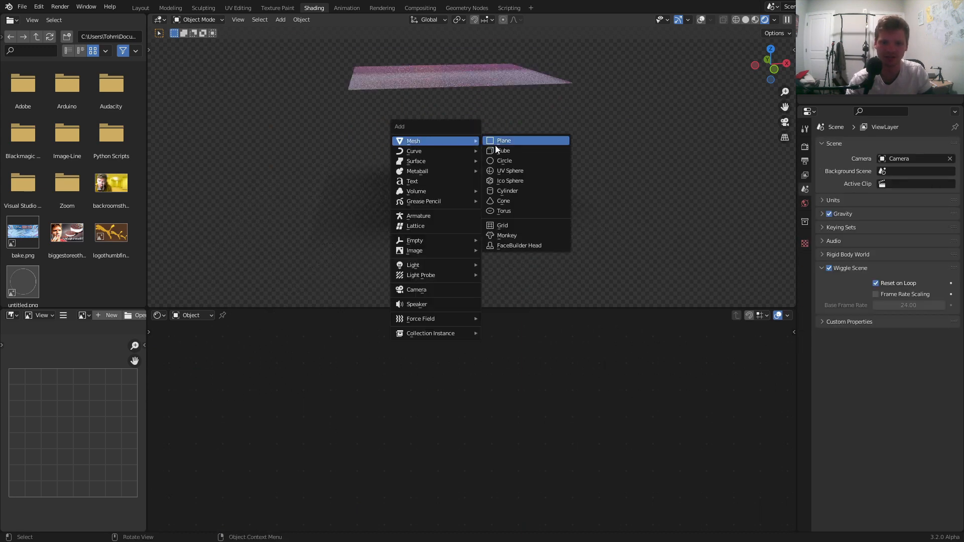
{"action": "left_click", "coordinate": [509, 210]}
{"action": "key", "text": "ctrl+2"}
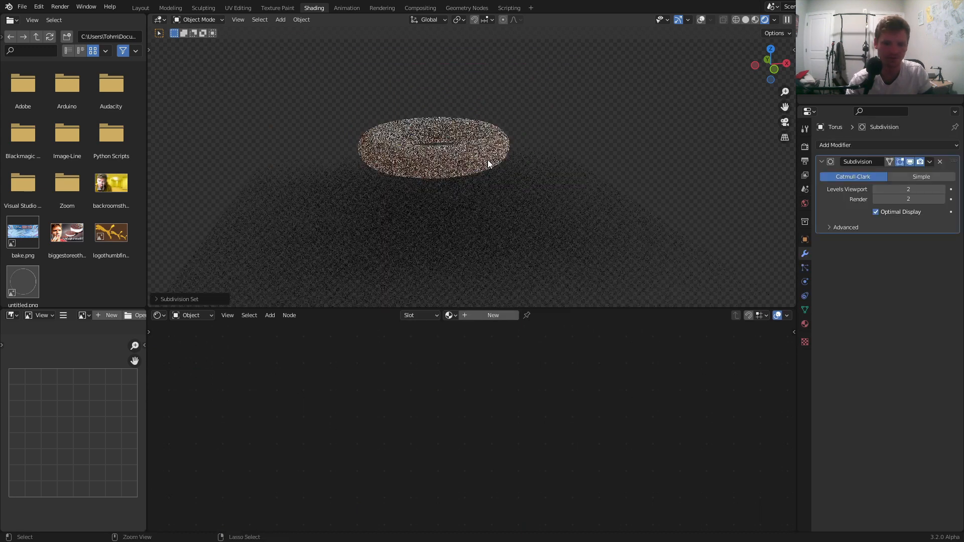
Step: Enable Collision physics on the torus and play the simulation of the cloth falling over it
{"action": "left_click", "coordinate": [805, 282]}
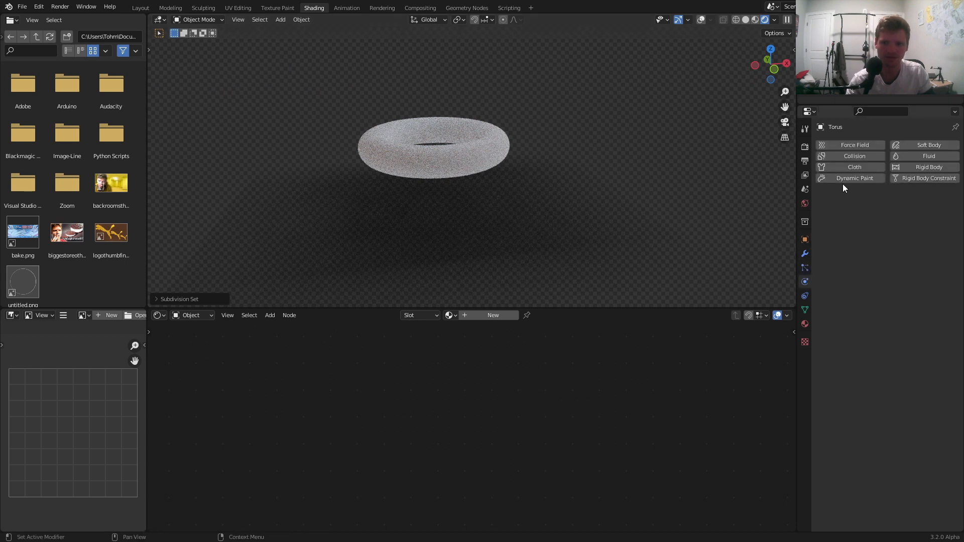
{"action": "left_click", "coordinate": [849, 157]}
{"action": "key", "text": "space"}
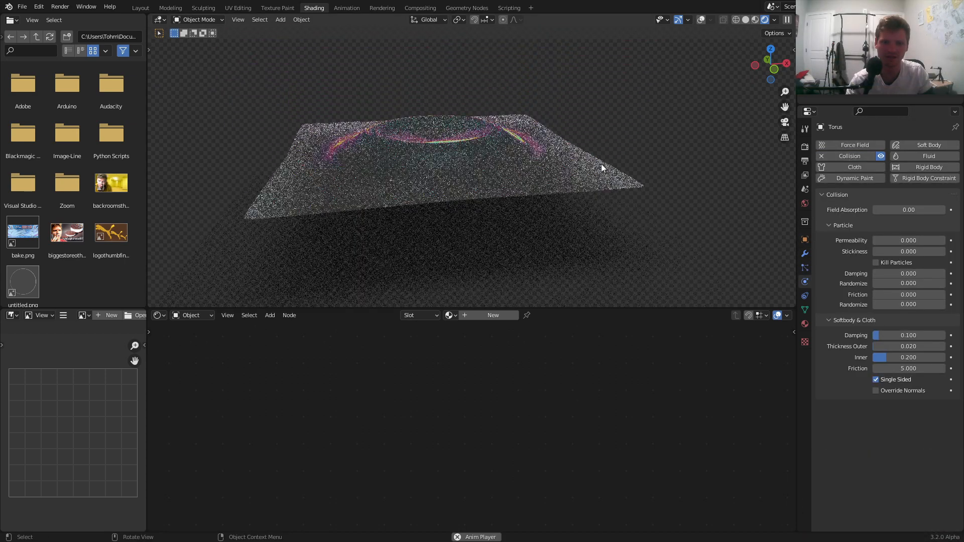
{"action": "middle_click_drag", "start_coordinate": [441, 152], "coordinate": [458, 161]}
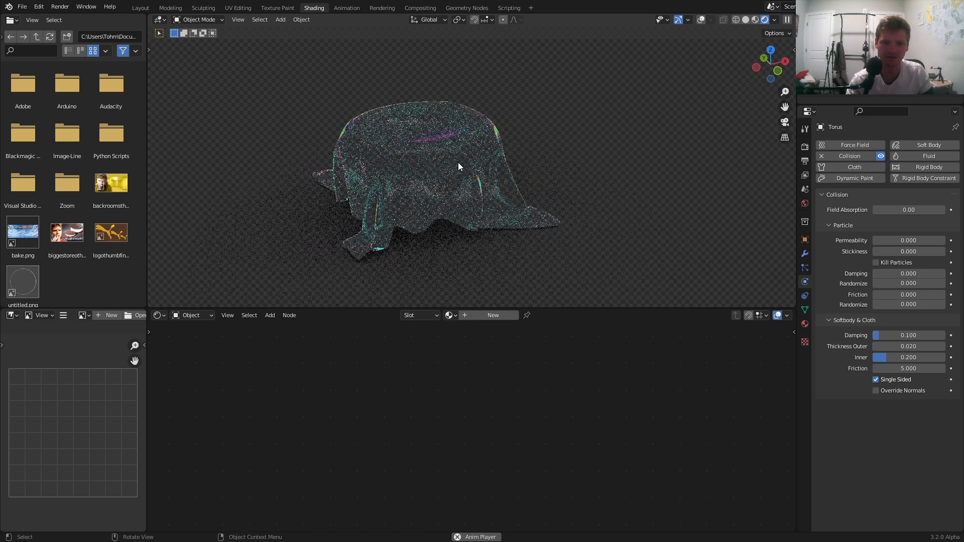
{"action": "key", "text": "space"}
{"action": "key", "text": "space"}
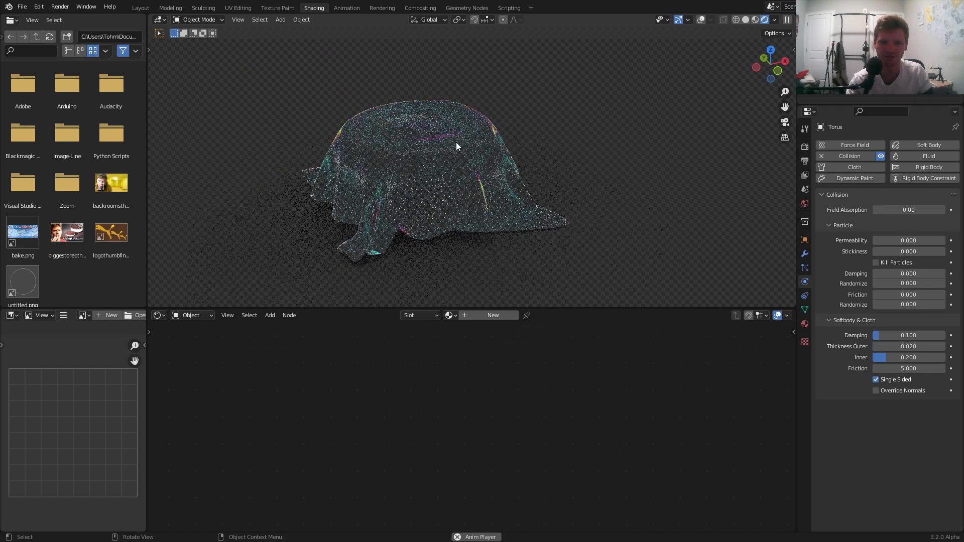
Step: Leave the full-screen window and switch to OBS to activate the bigcam scene
{"action": "key", "text": "q"}
{"action": "left_click", "coordinate": [456, 143]}
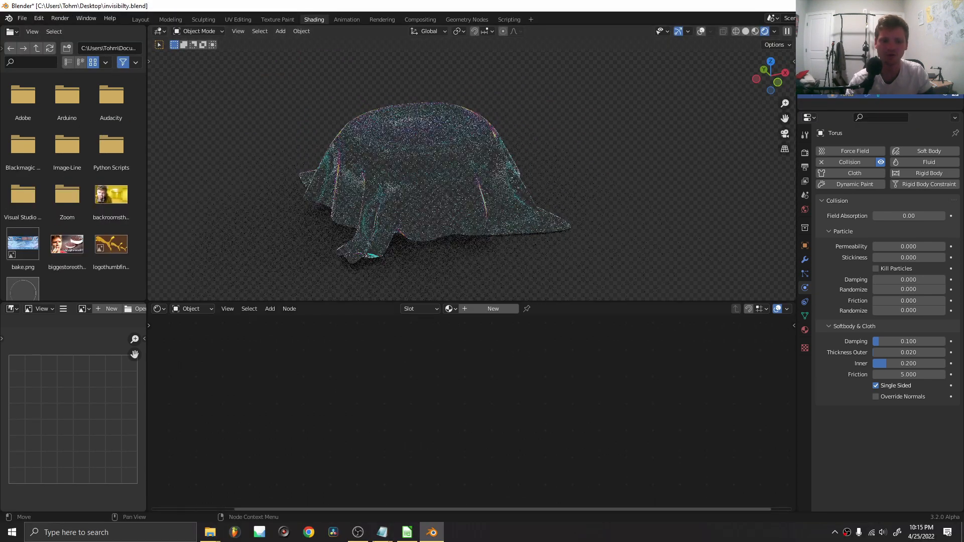
{"action": "left_click", "coordinate": [365, 540]}
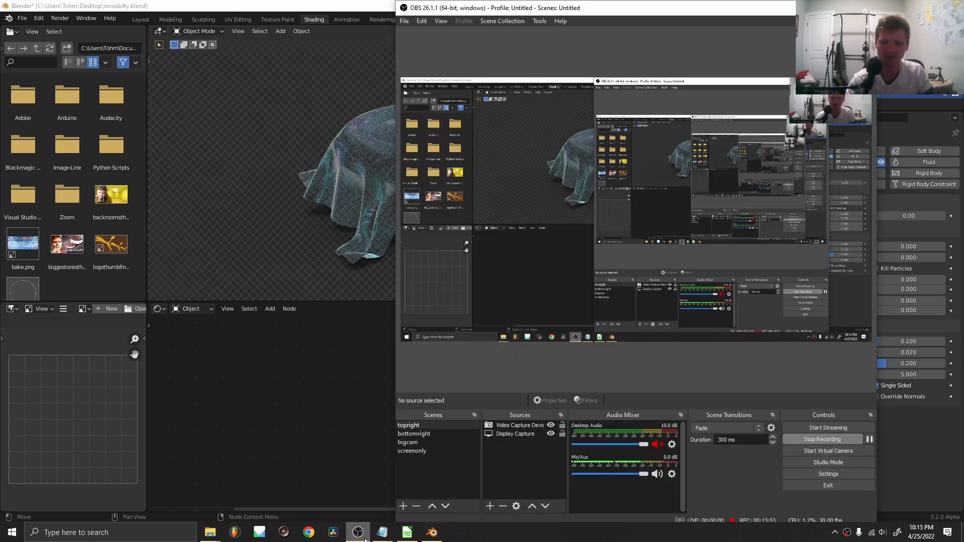
{"action": "left_click", "coordinate": [405, 444]}
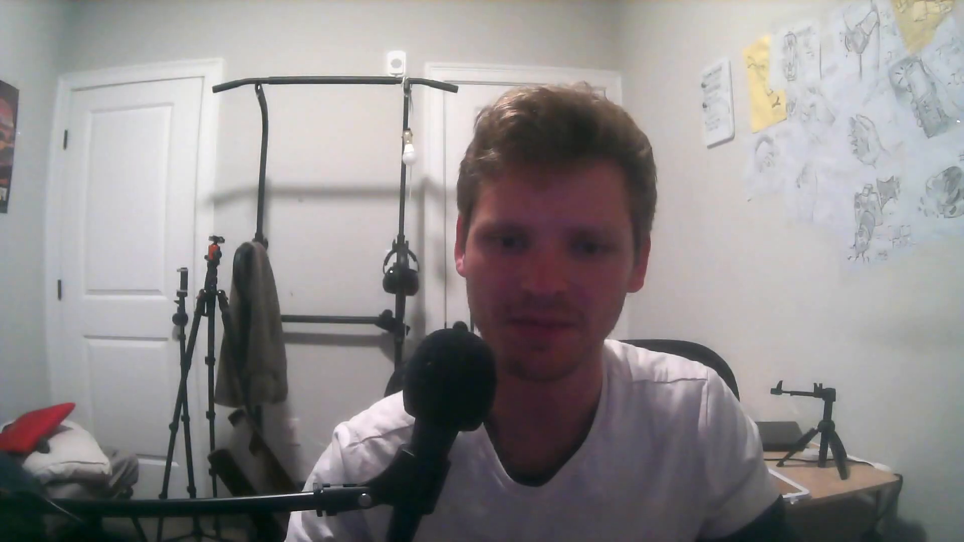